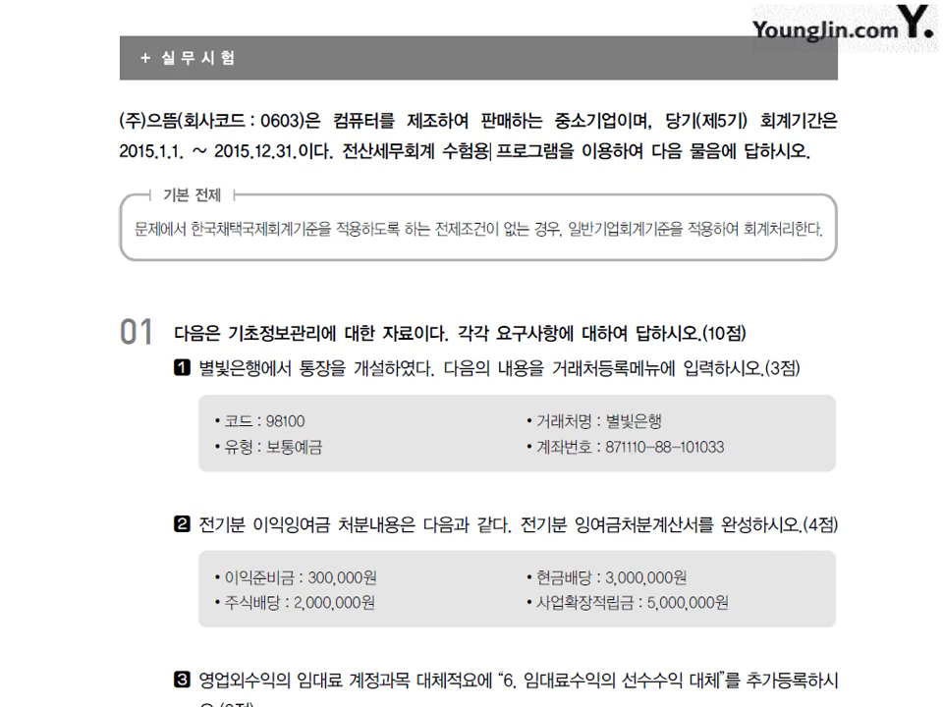
# - Bring the KcLep accounting window to the front and nudge it into position
pyautogui.hotkey('alt', 'Tab')
pyautogui.moveTo(587, 28); pyautogui.dragTo(588, 42)
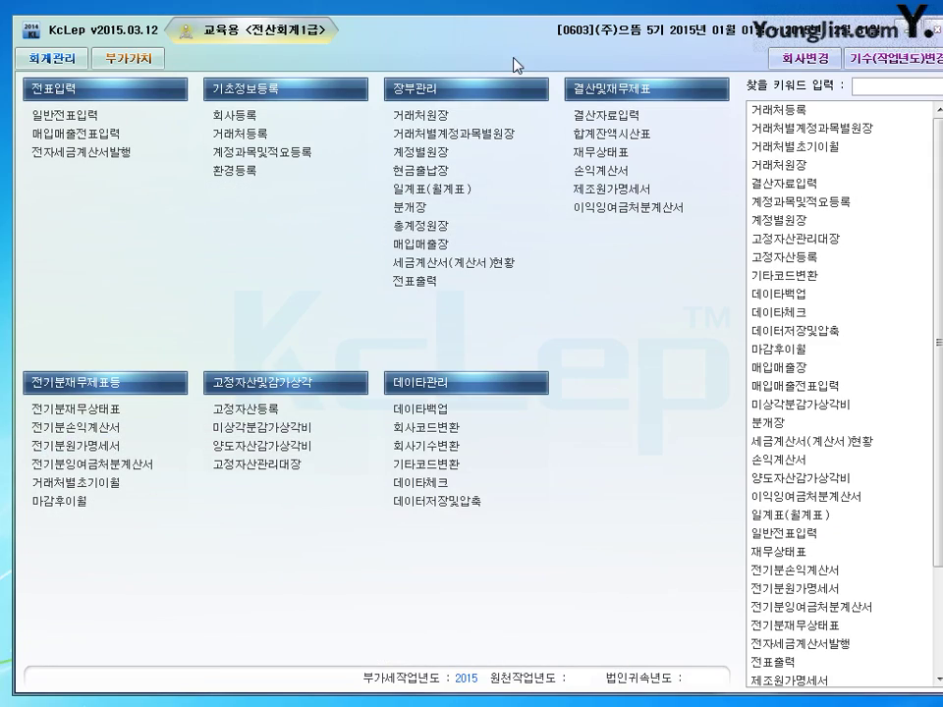
pyautogui.moveTo(513, 58); pyautogui.dragTo(501, 62)
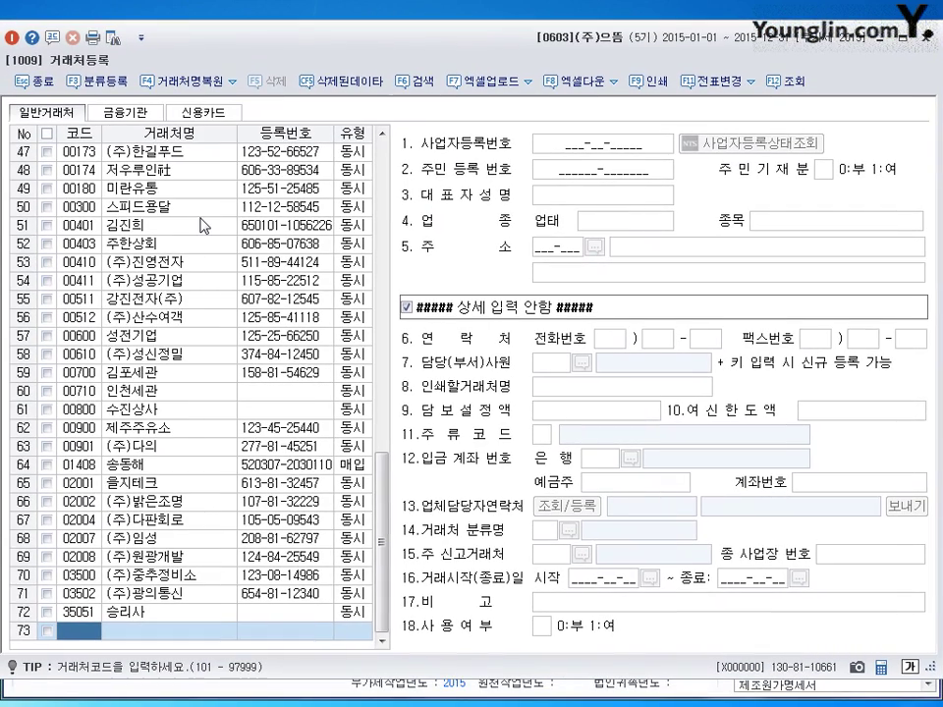
# - Register 별빛은행 as financial partner 98100 with a 보통예금 account number, then close the register
pyautogui.click(129, 114)
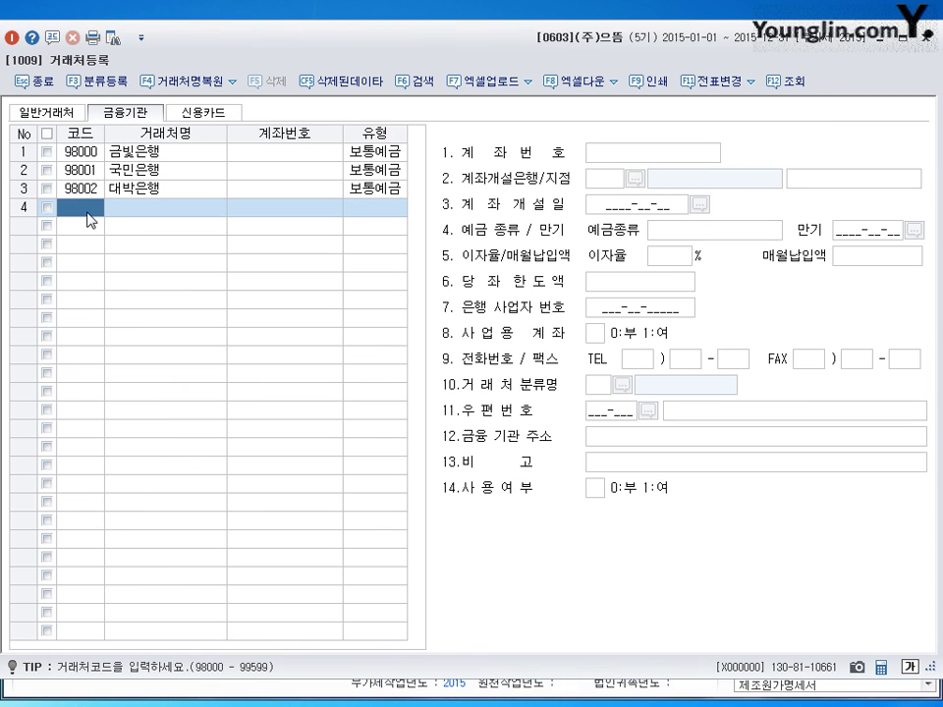
pyautogui.write('98100')
pyautogui.press('Return')
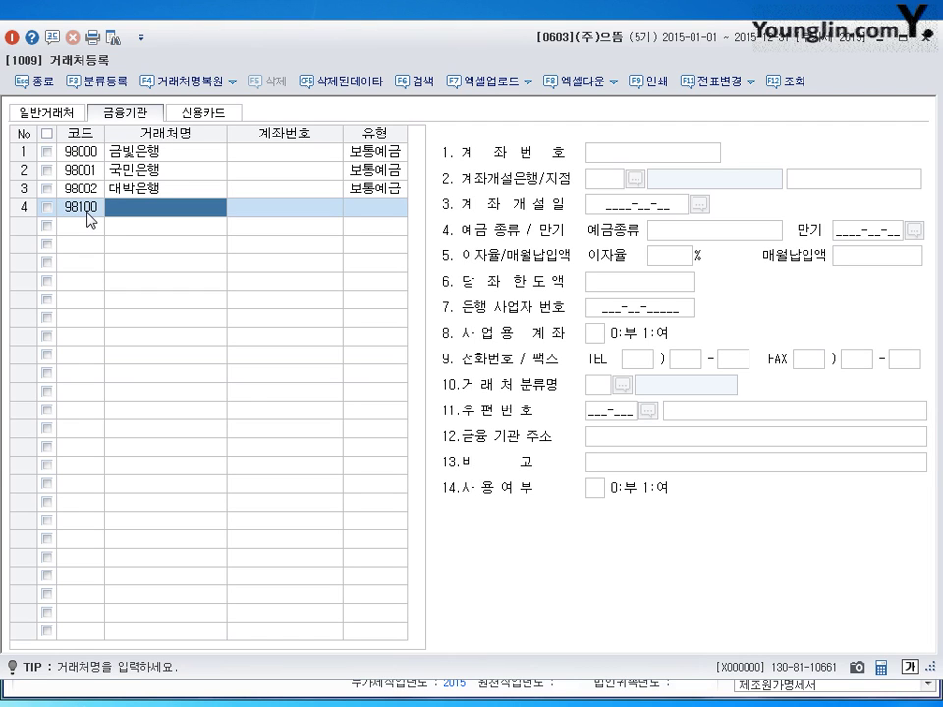
pyautogui.write('별빛은행')
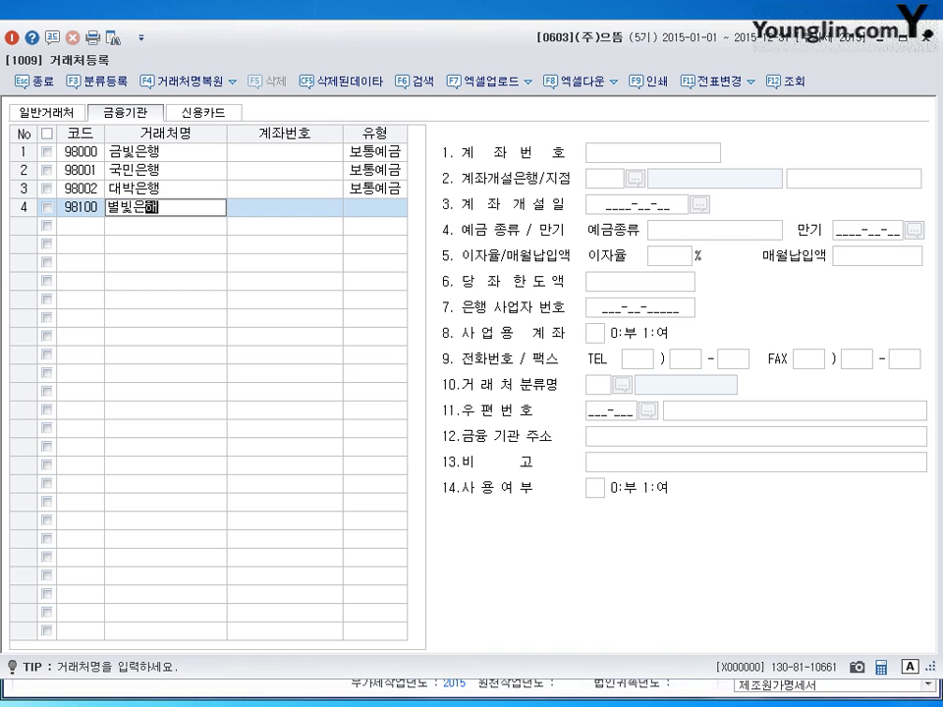
pyautogui.press('Return')
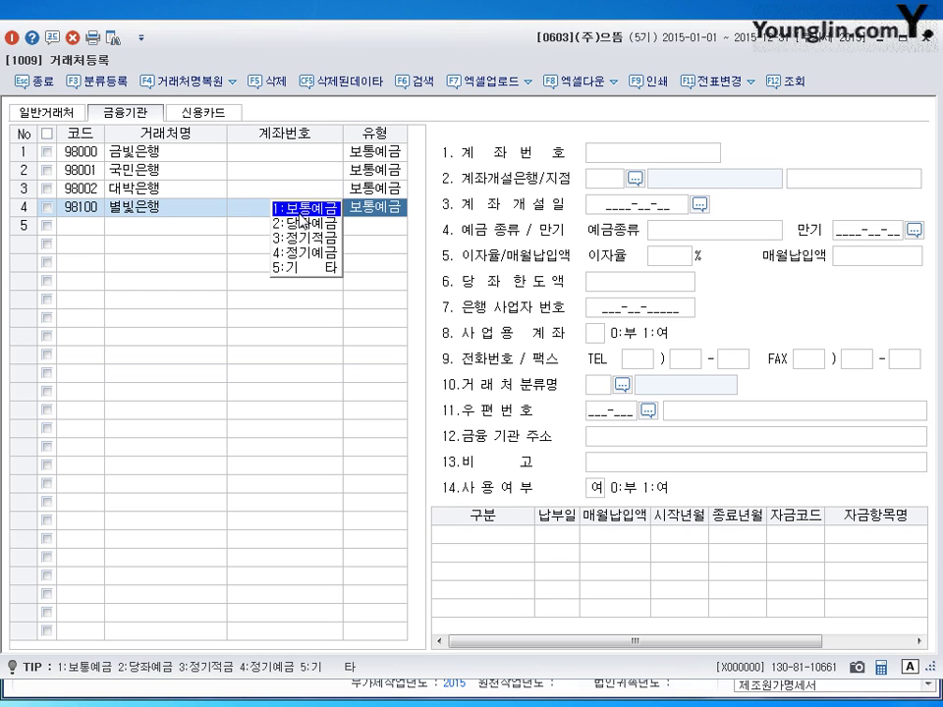
pyautogui.click(330, 207)
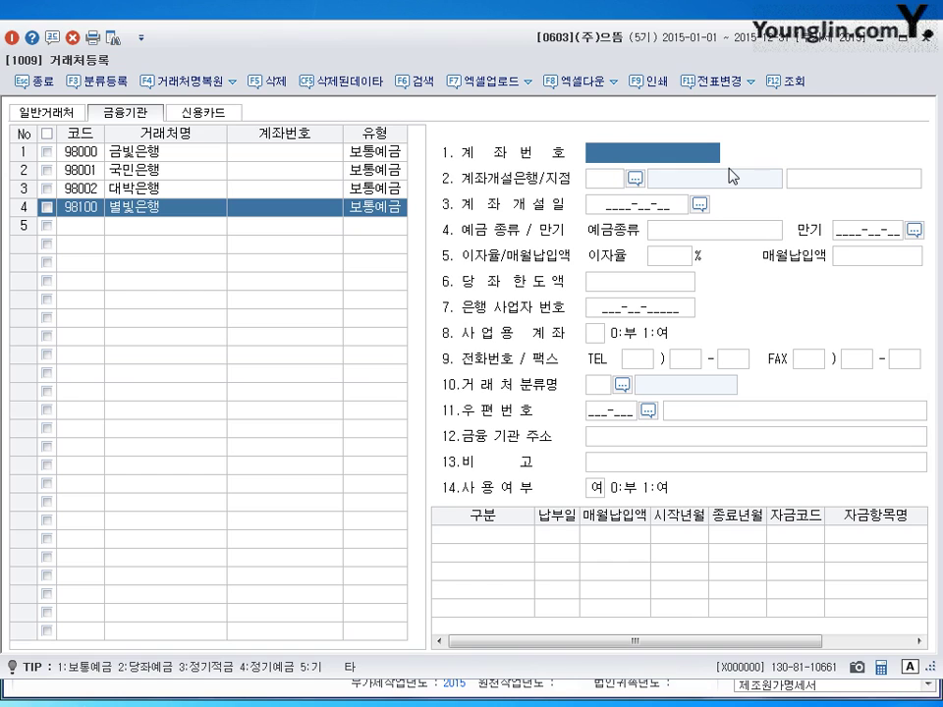
pyautogui.write('8')
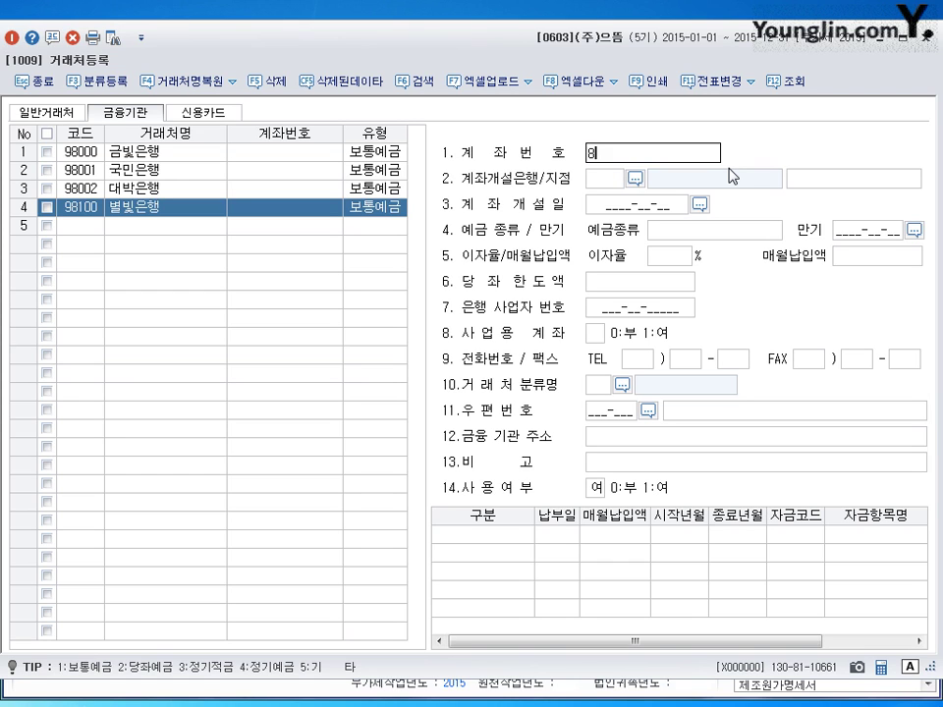
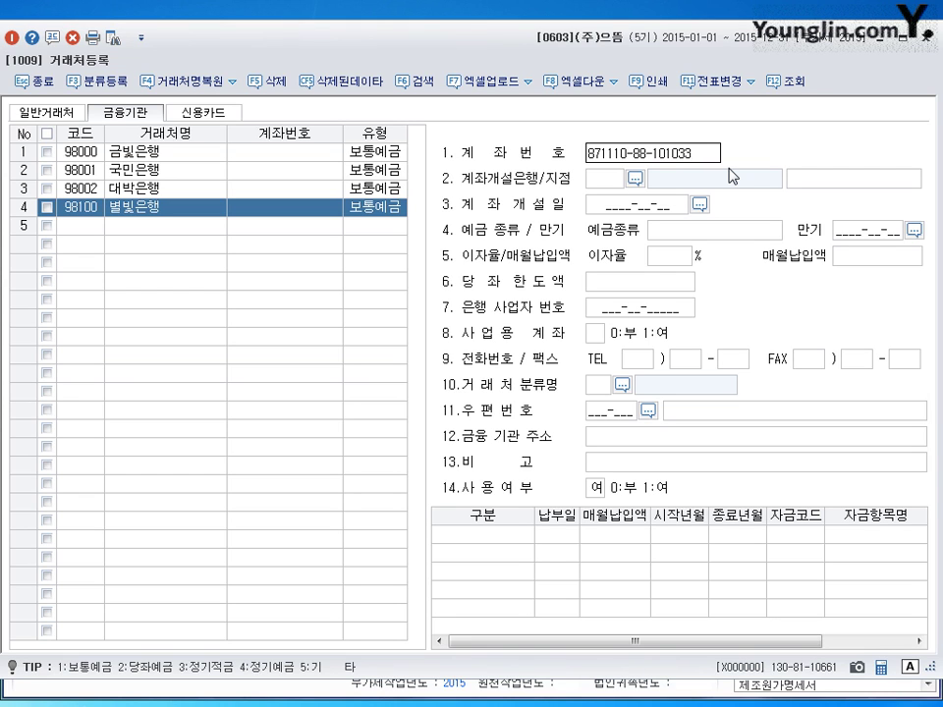
pyautogui.press('Return')
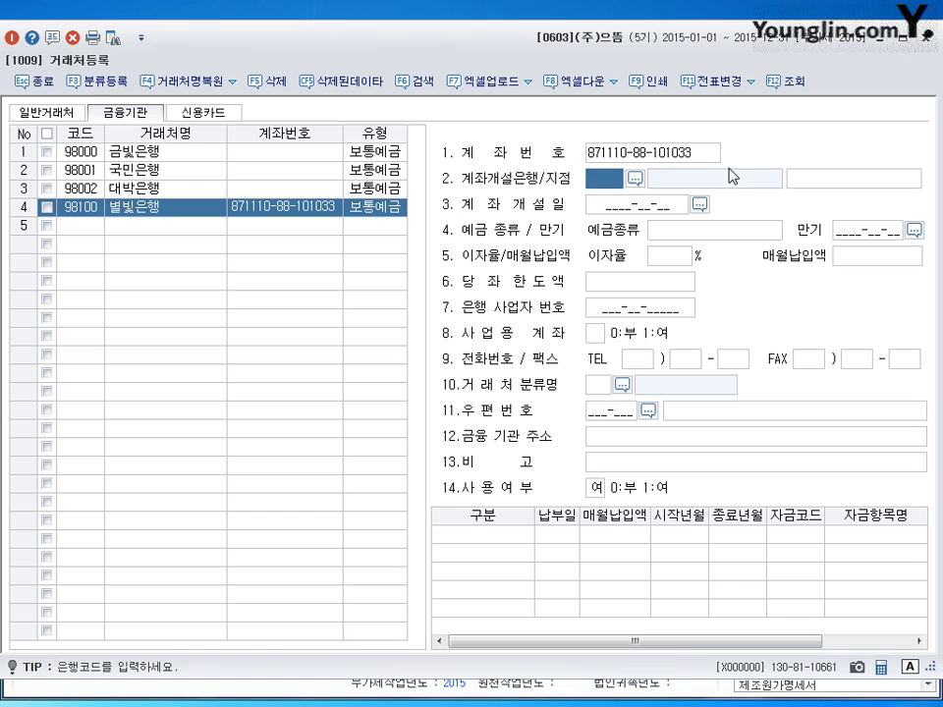
pyautogui.click(923, 37)
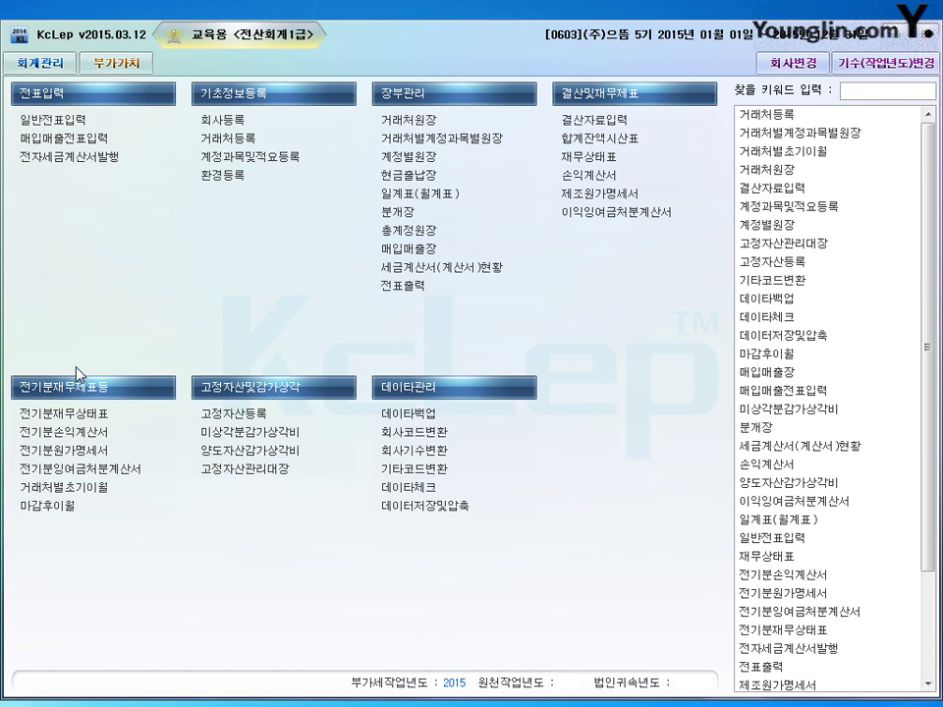
# - In 전기분잉여금처분계산서, enter 이익준비금 300,000 and 현금배당 3,000,000
pyautogui.click(63, 471)
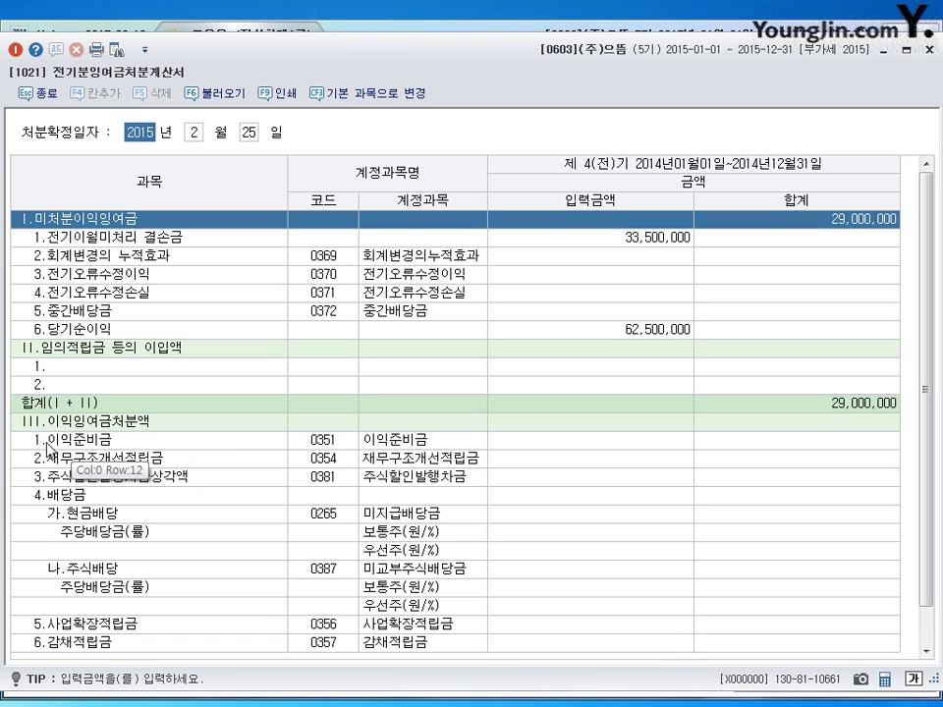
pyautogui.click(615, 442)
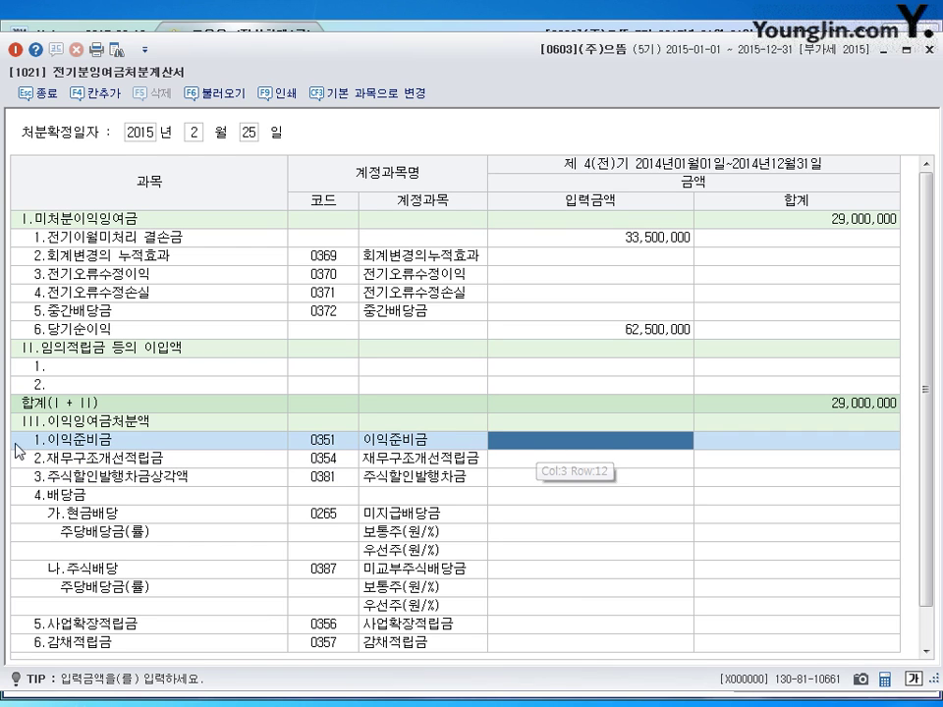
pyautogui.write('3000000')
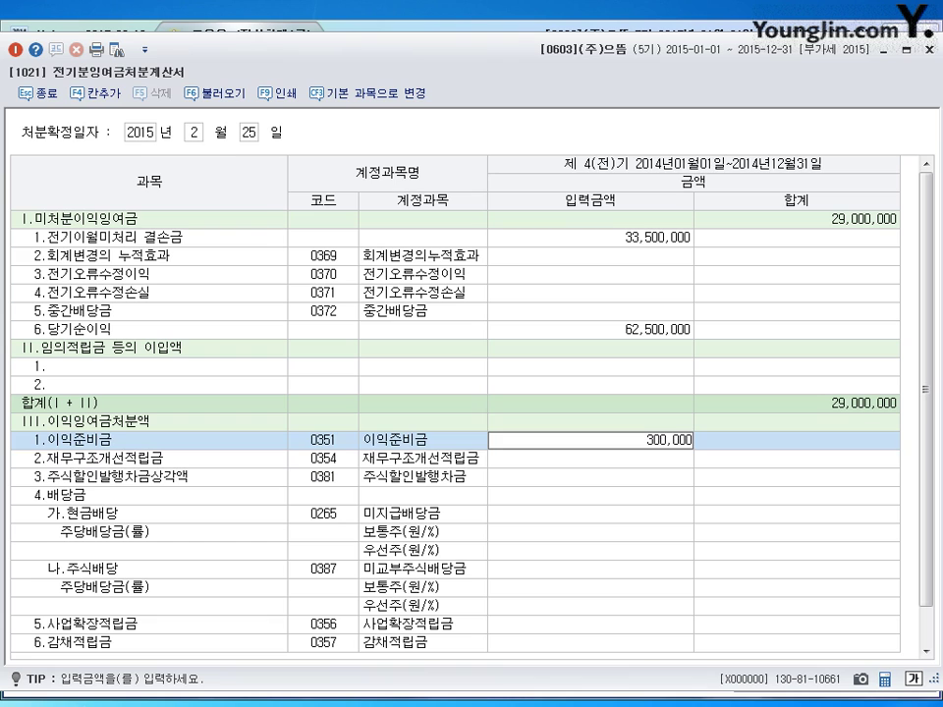
pyautogui.press('Return')
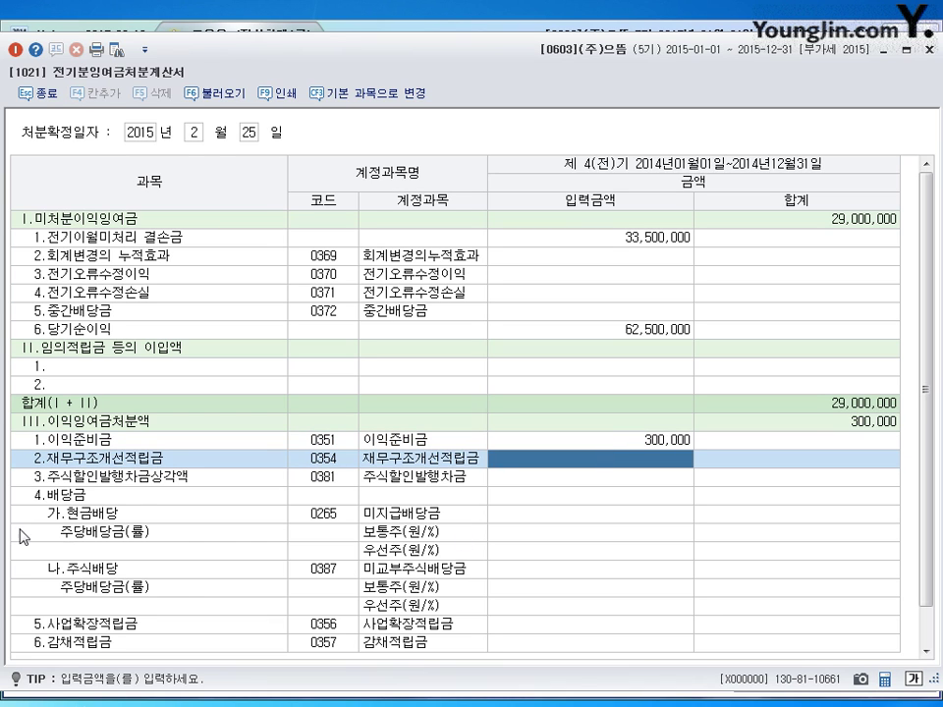
pyautogui.click(61, 516)
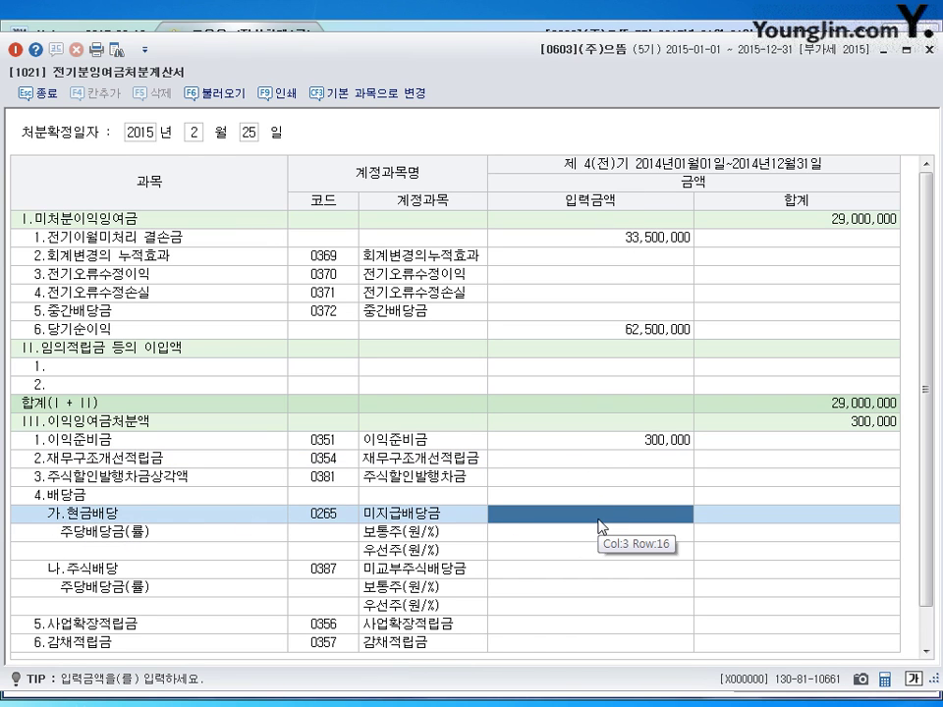
pyautogui.write('3000000')
pyautogui.press('Return')
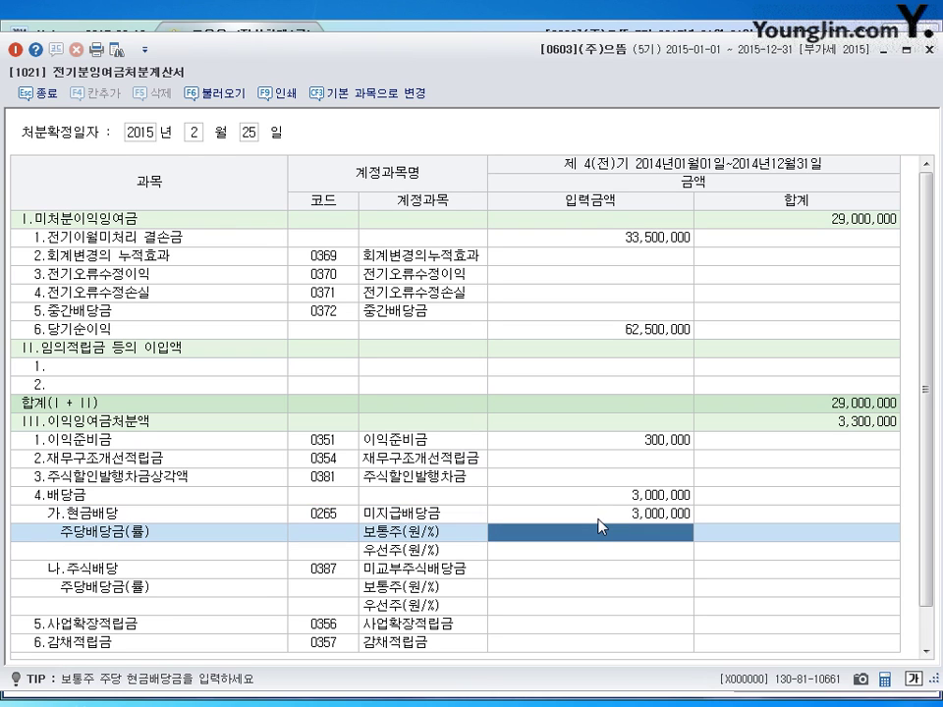
# - Enter 주식배당 2,000,000 and 사업확장적립금 5,000,000 in the disposition statement
pyautogui.click(181, 568)
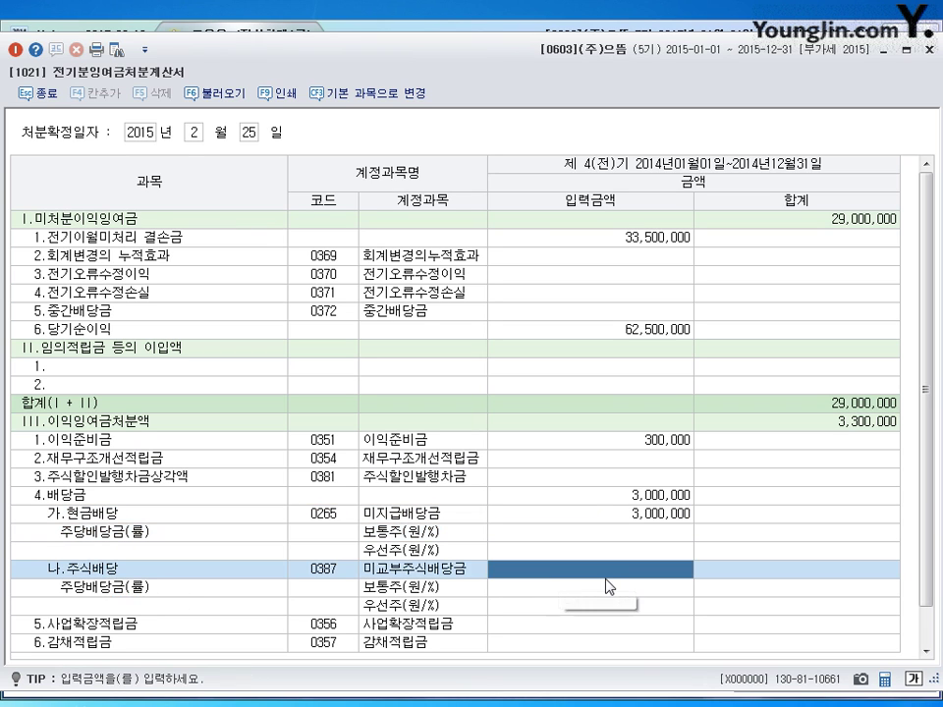
pyautogui.write('2000000')
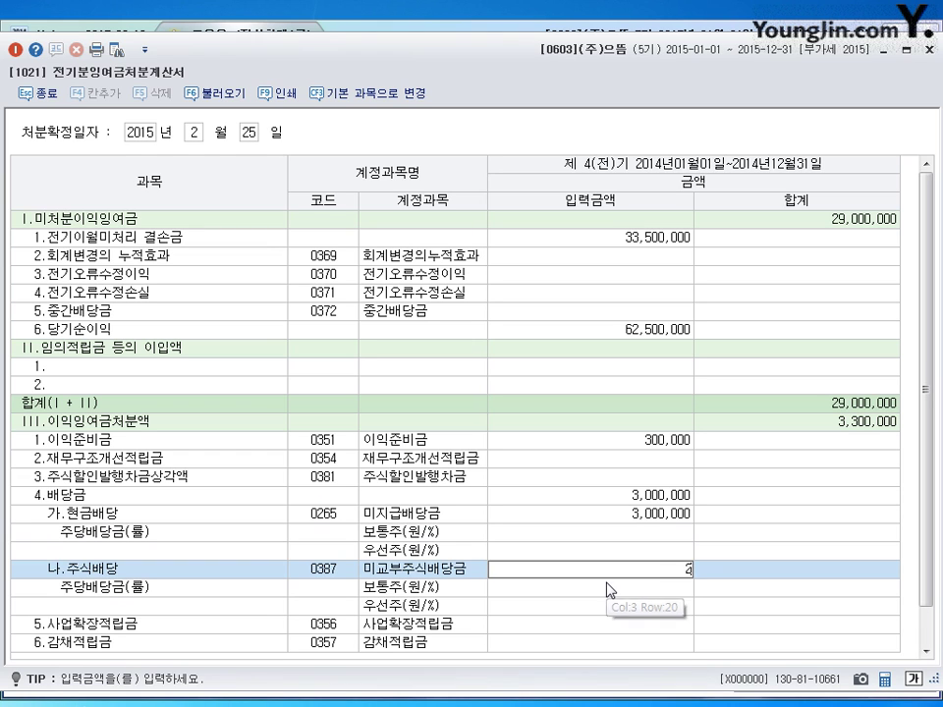
pyautogui.press('Return')
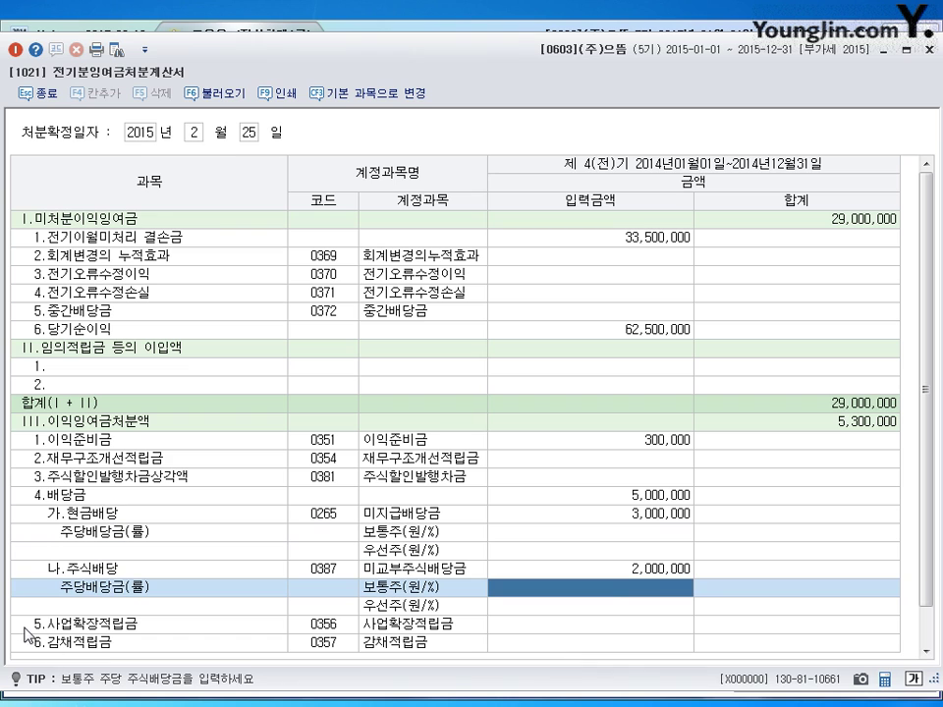
pyautogui.click(631, 629)
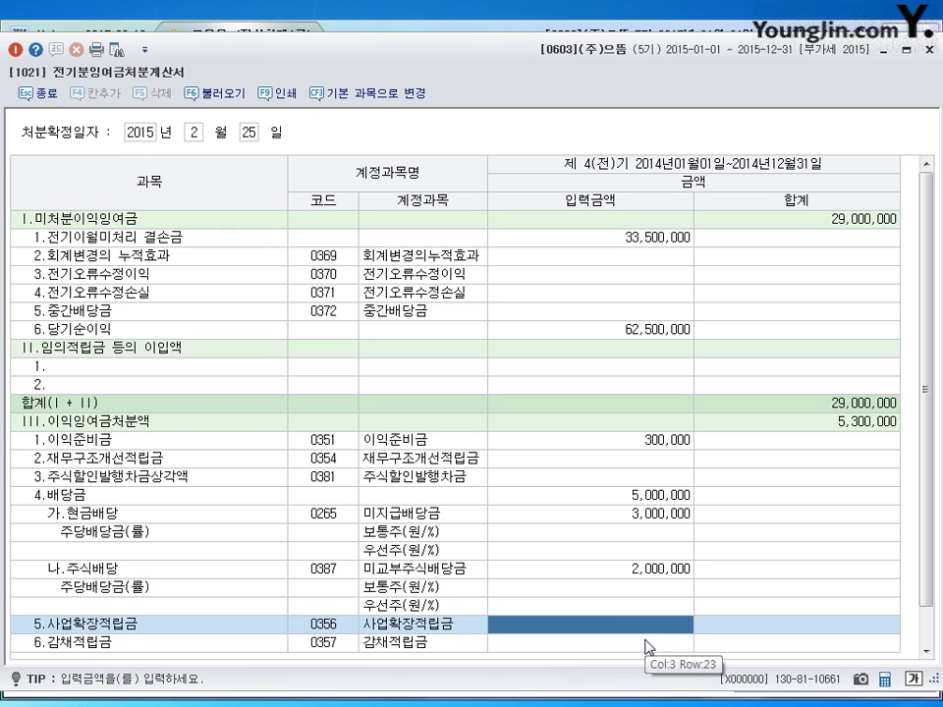
pyautogui.write('5000000')
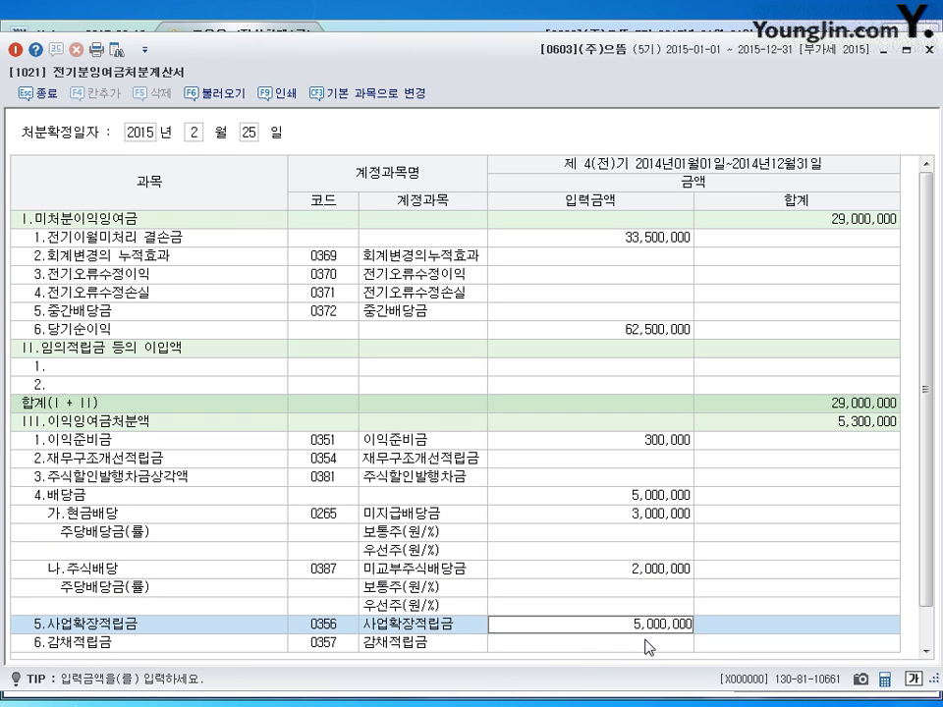
pyautogui.press('Return')
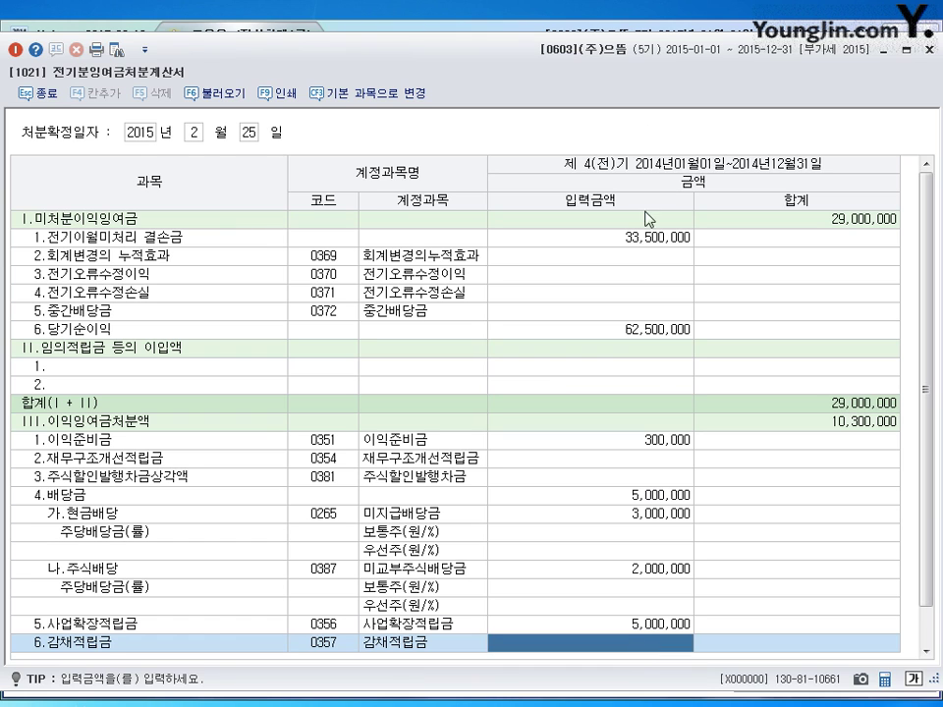
pyautogui.click(346, 337)
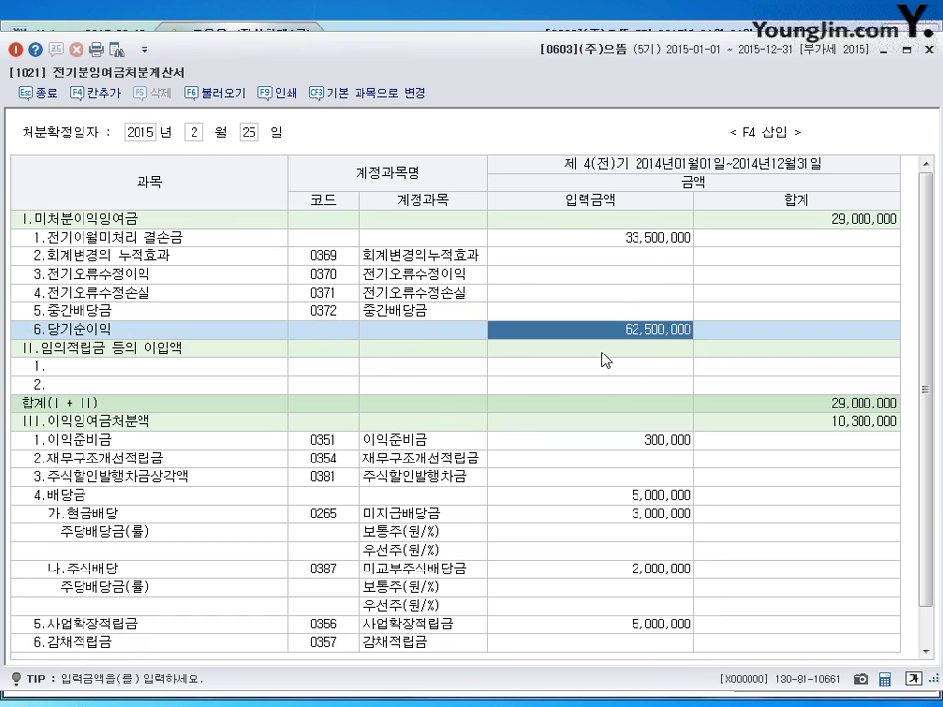
# - Check the 임의적립금 이입액 rows, then close the retained earnings disposition statement
pyautogui.press('Down')
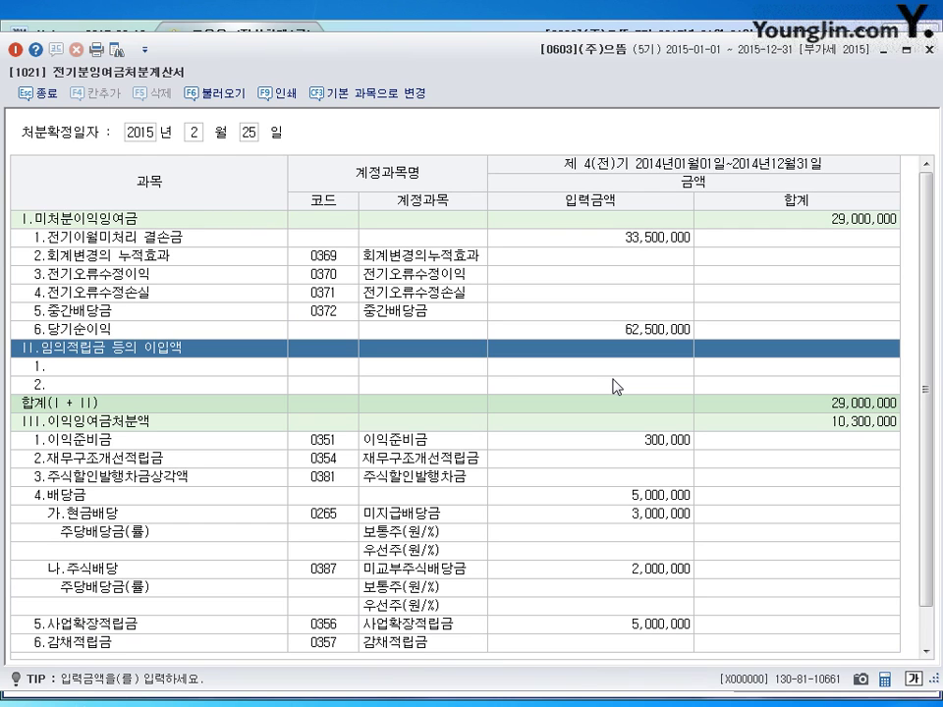
pyautogui.click(413, 374)
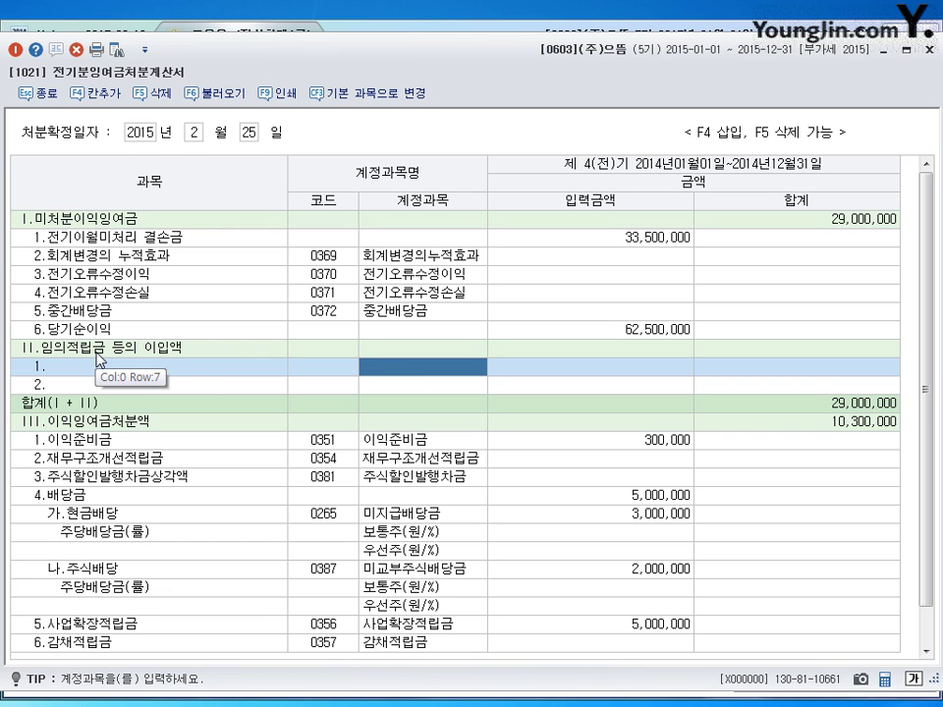
pyautogui.click(323, 374)
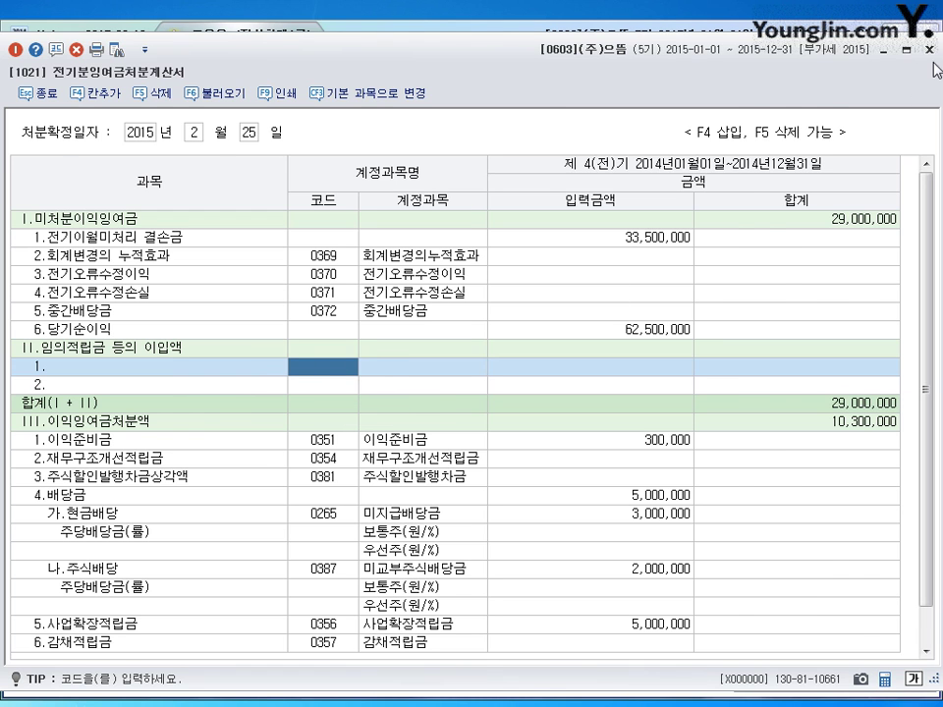
pyautogui.press('Escape')
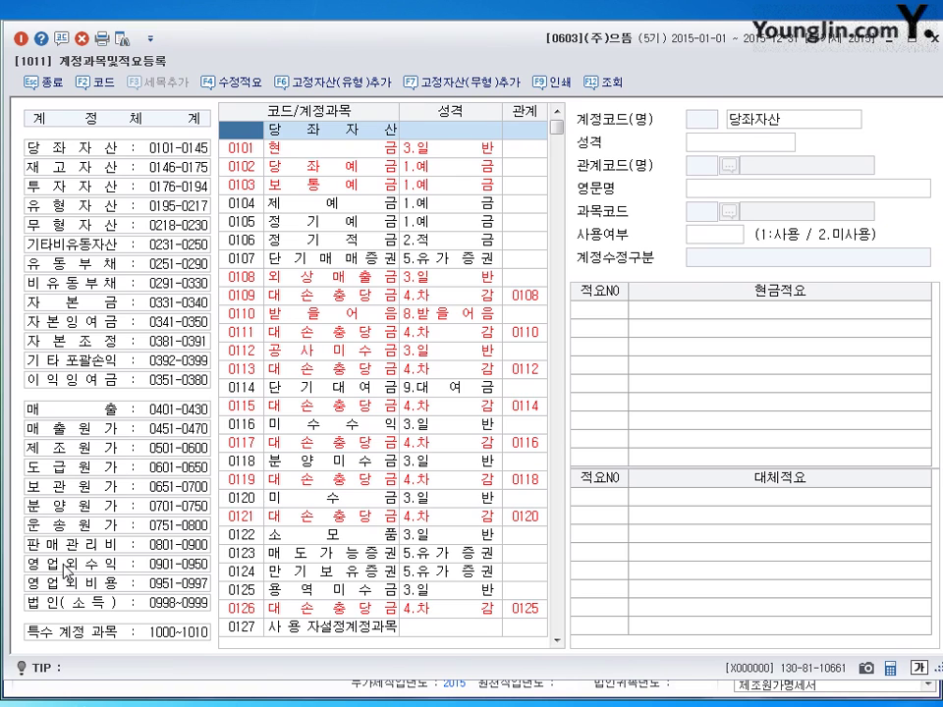
# - Add 대체적요 6 '임대료수입의 선수수익 대체' to account 0904 임대료 and close the register
pyautogui.click(66, 568)
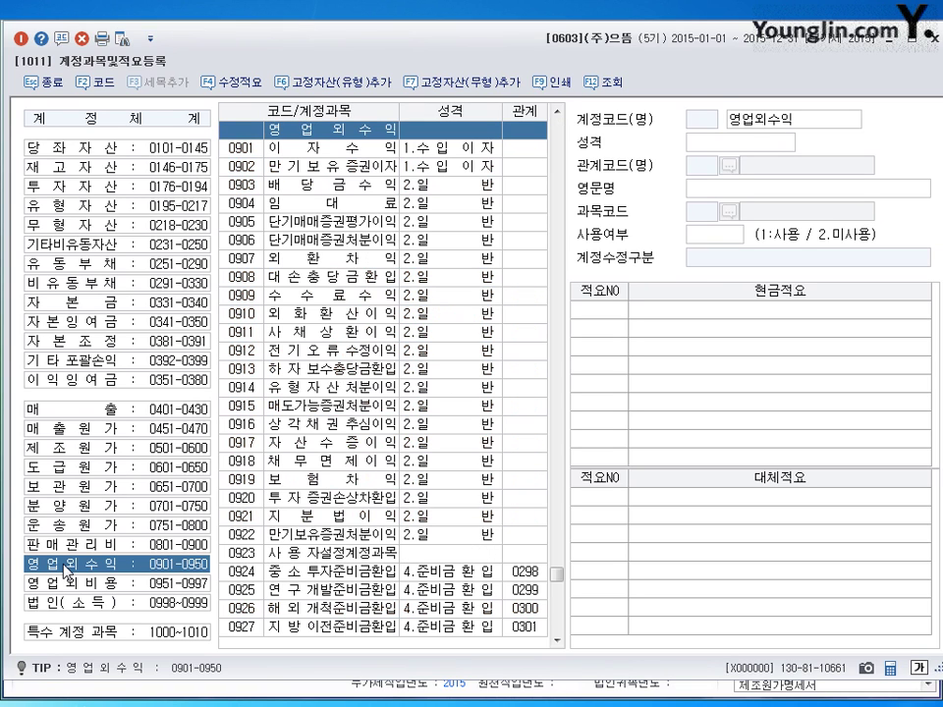
pyautogui.click(320, 205)
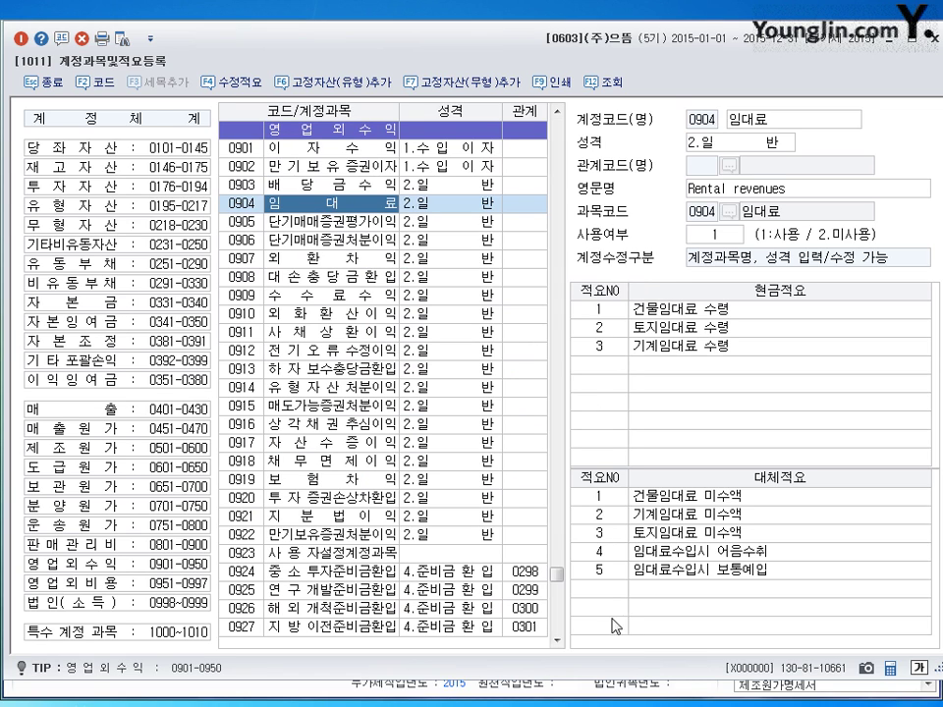
pyautogui.click(609, 591)
pyautogui.write('6')
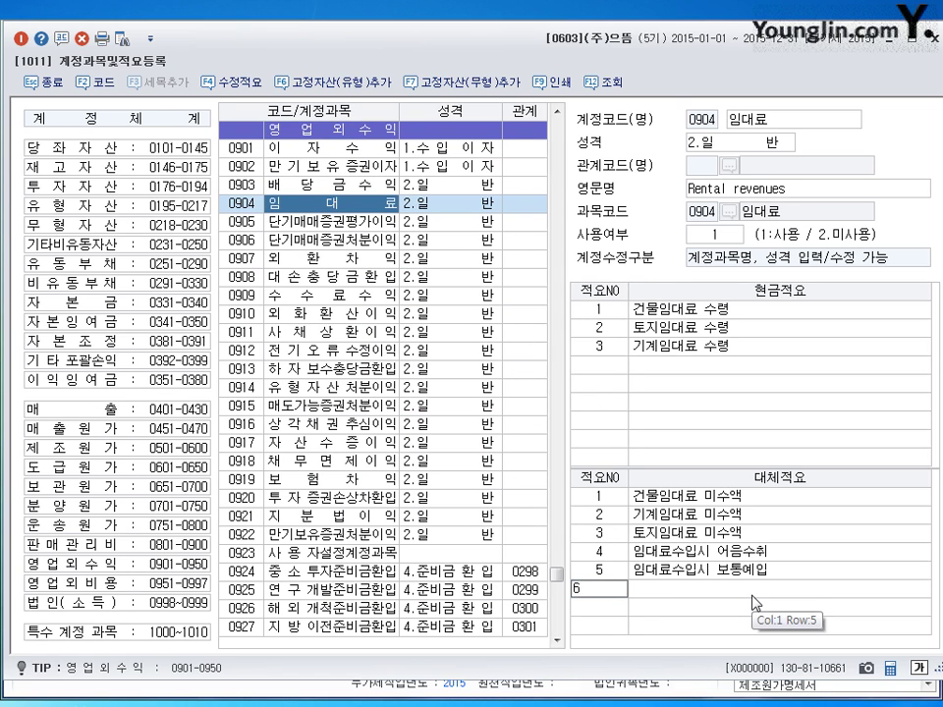
pyautogui.press('Return')
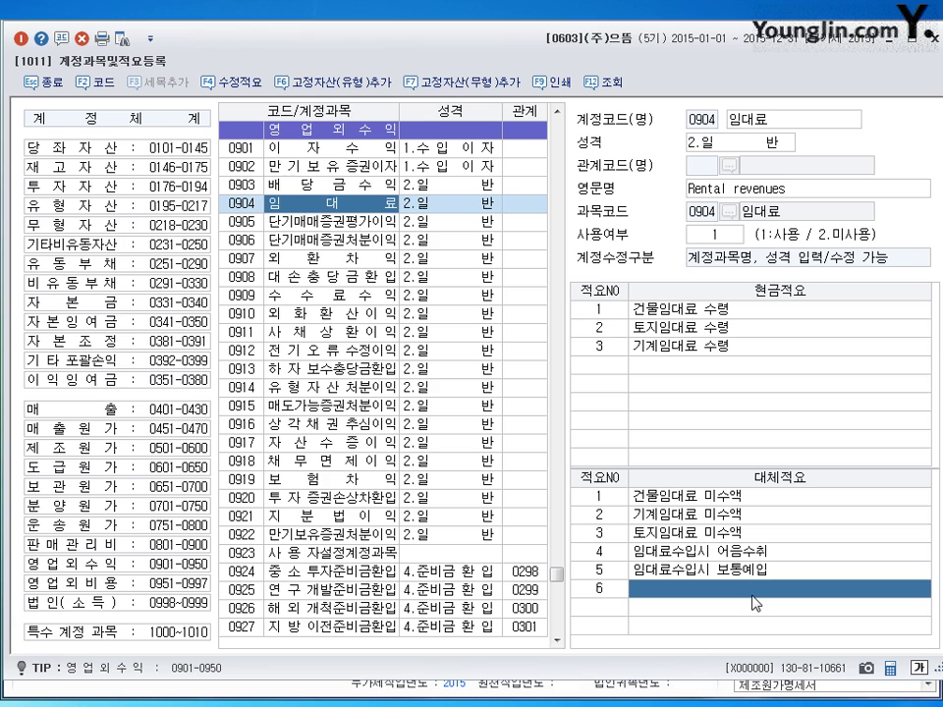
pyautogui.write('임대료수입')
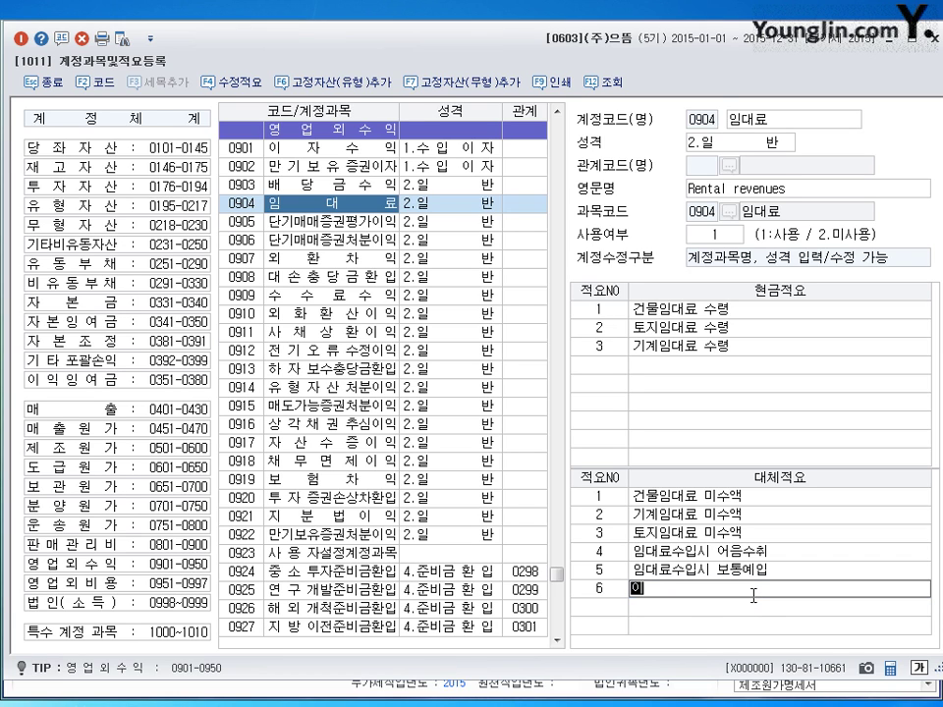
pyautogui.write('의 선수수익')
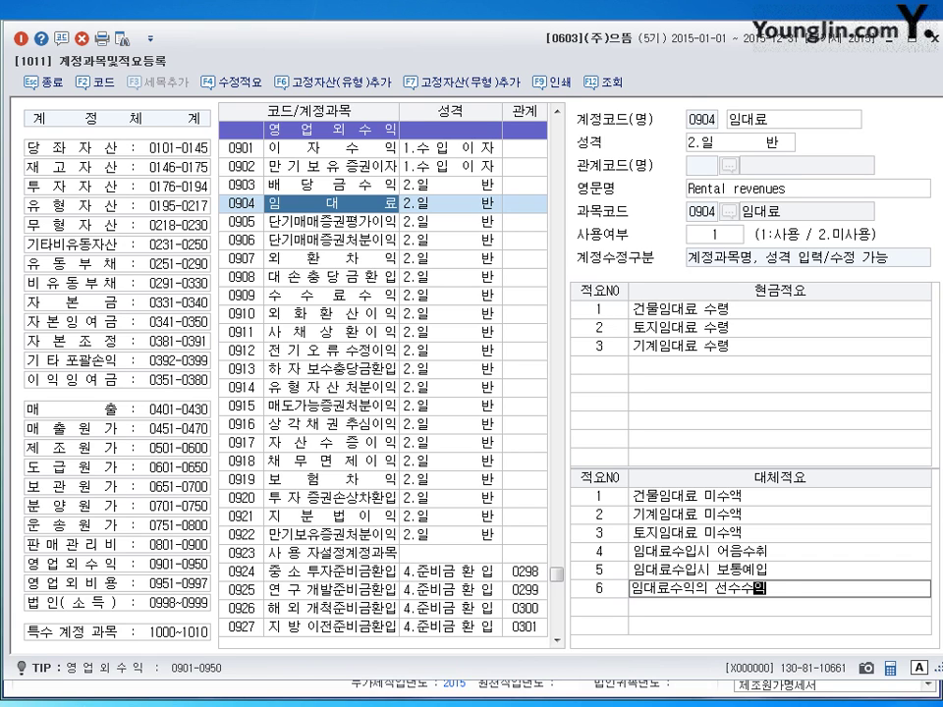
pyautogui.write(' 대체')
pyautogui.press('Return')
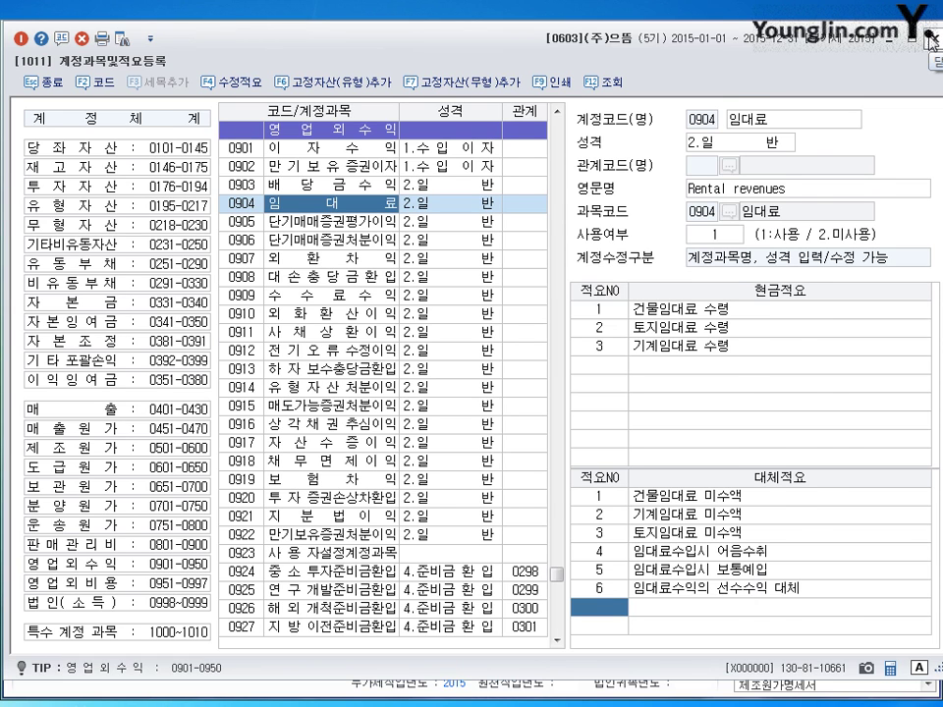
pyautogui.click(929, 39)
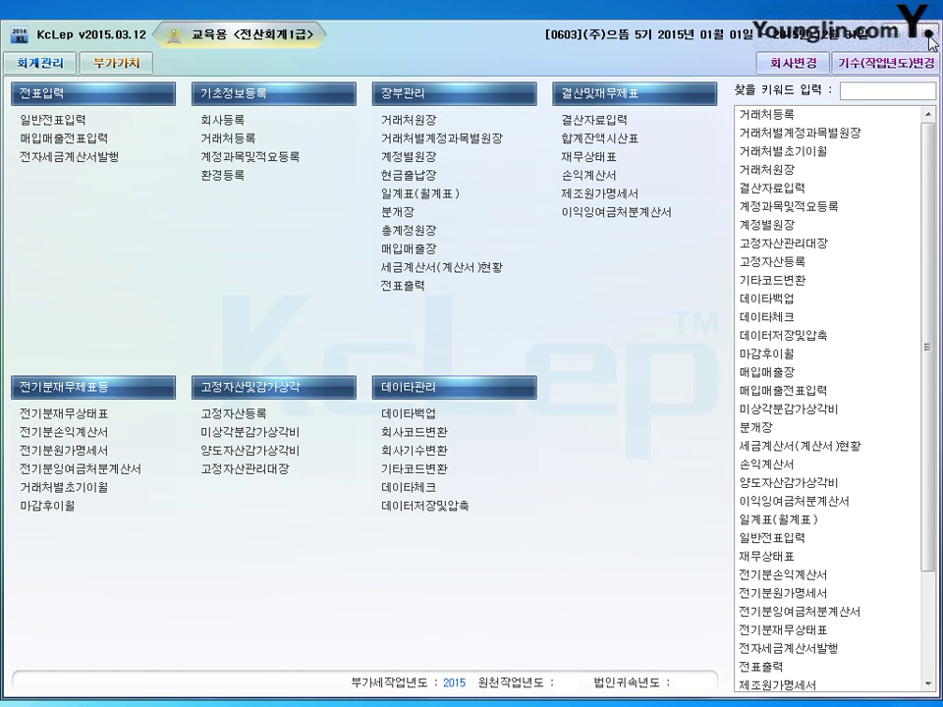
# - Open general voucher entry for July 2015 and start a day-5 voucher
pyautogui.click(73, 113)
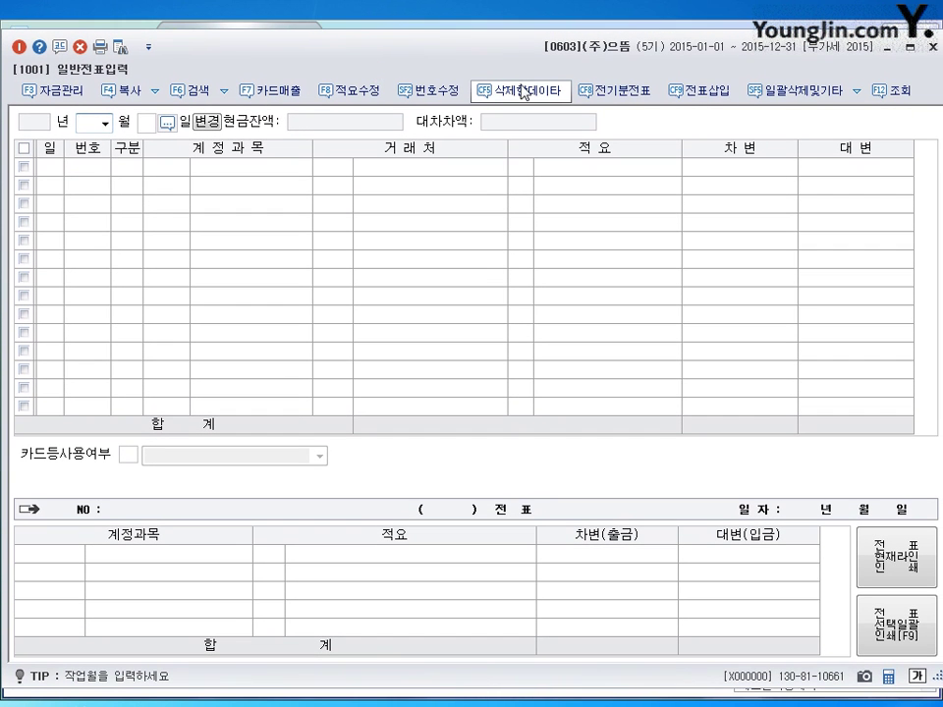
pyautogui.write('07')
pyautogui.press('Return')
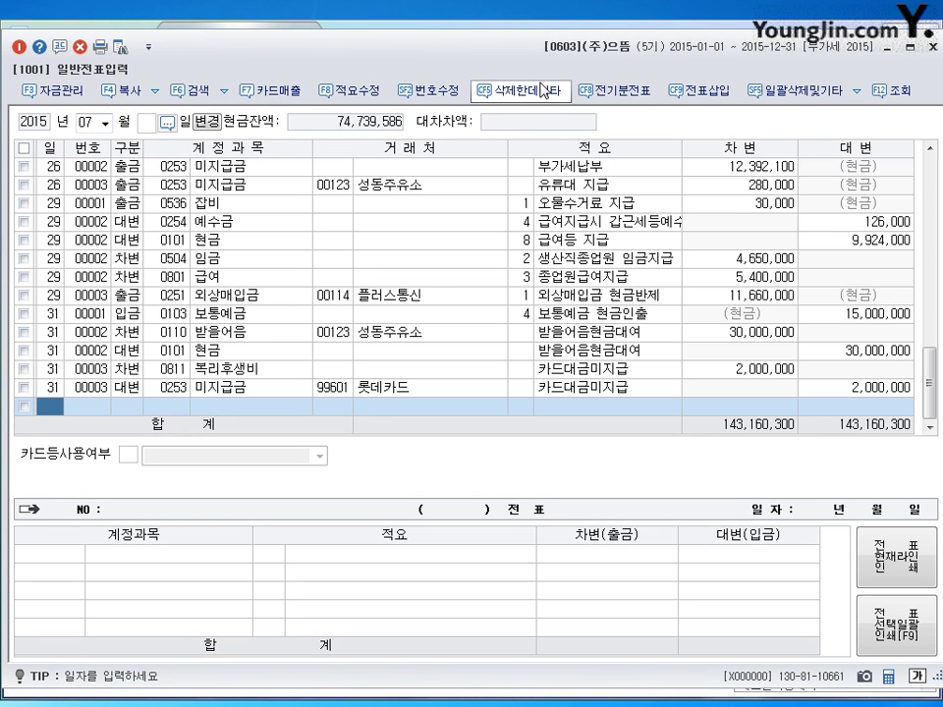
pyautogui.write('5')
pyautogui.press('Return')
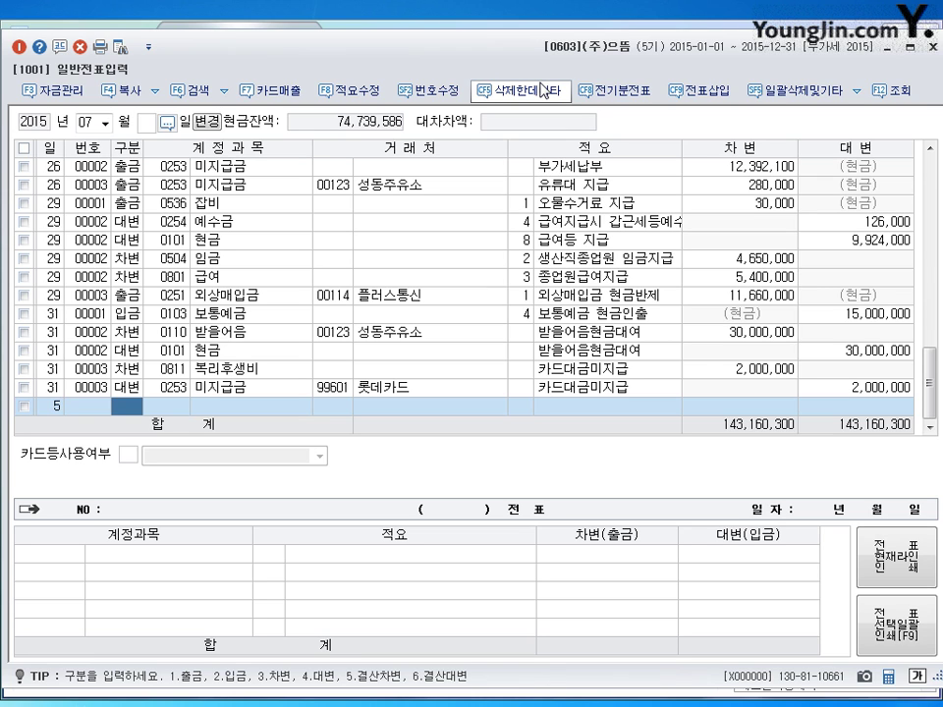
# - Debit 0102 당좌예금 900,000 on the July 5 voucher
pyautogui.write('3')
pyautogui.press('Return')
pyautogui.write('102')
pyautogui.press('Return')
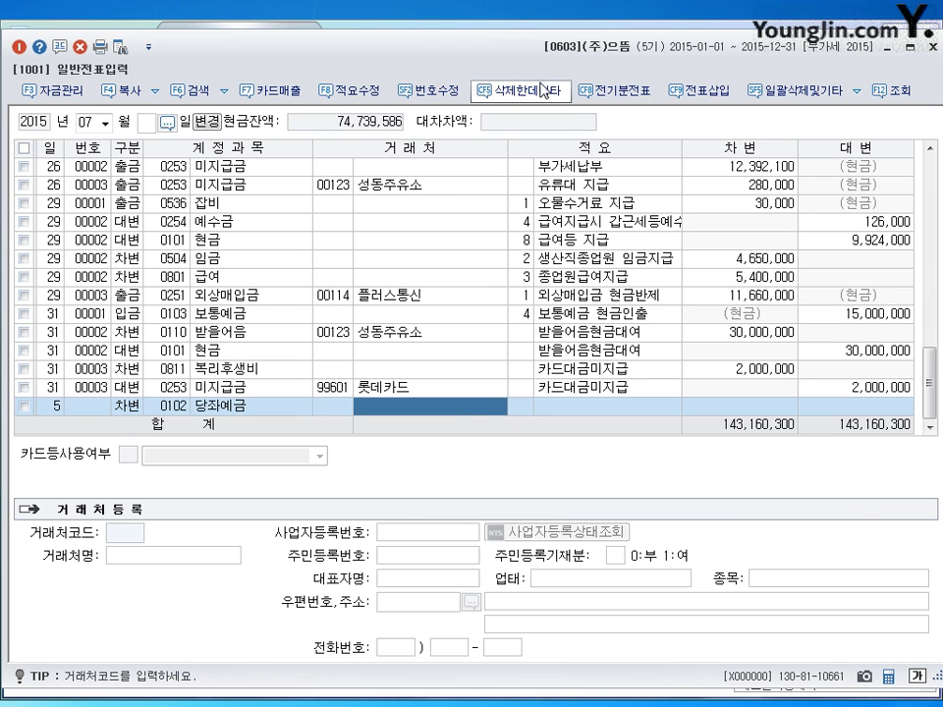
pyautogui.press('Return')
pyautogui.press('Return')
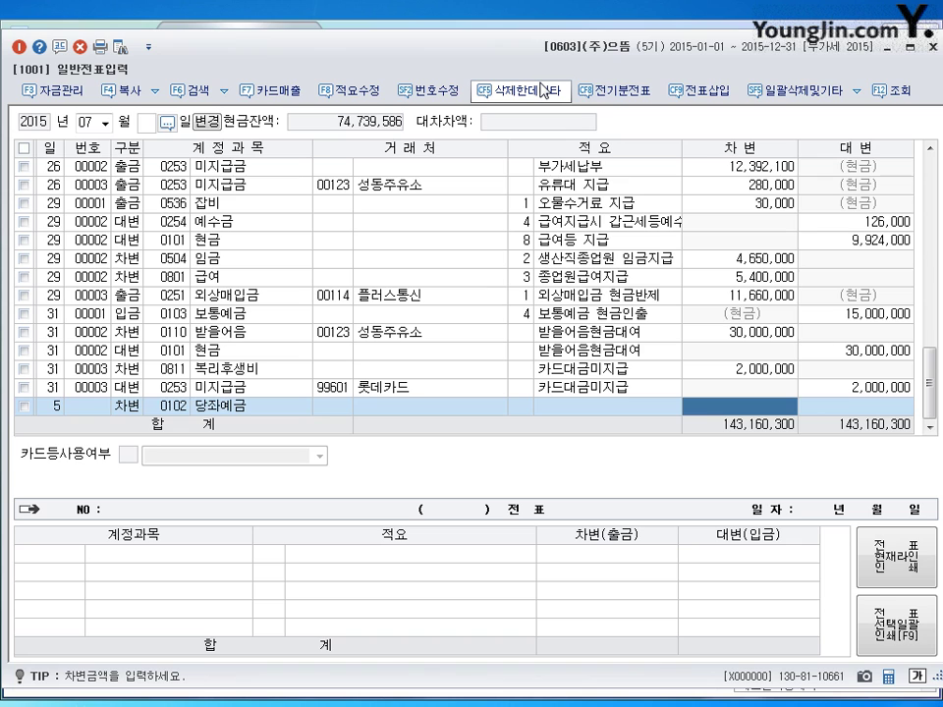
pyautogui.write('9000000')
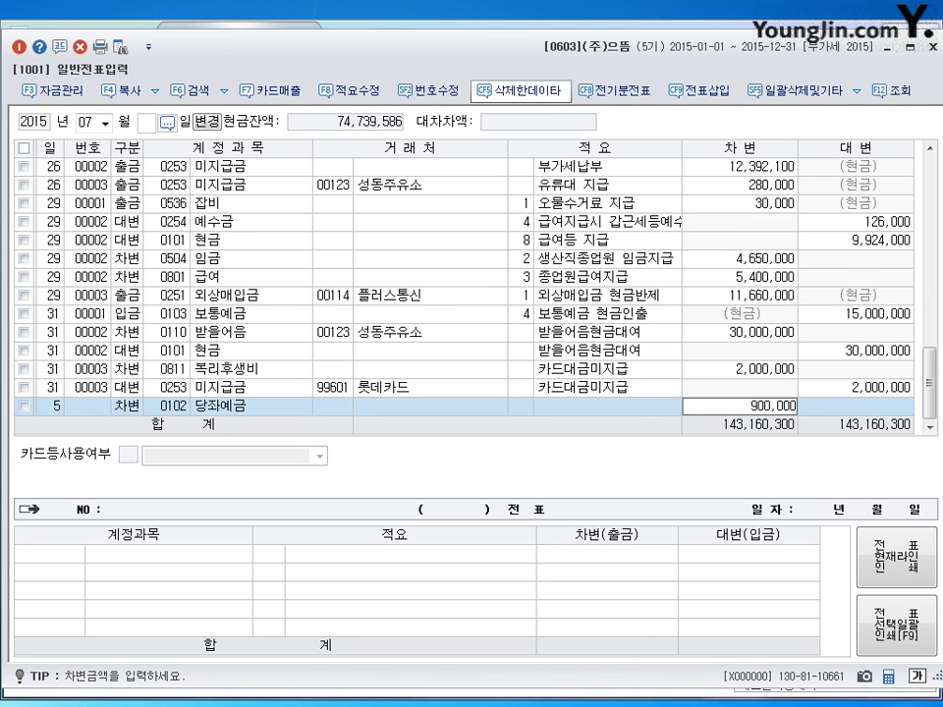
pyautogui.press('Return')
# - Credit 0259 선수금 900,000 with partner (주)컴컴상사
pyautogui.write('4')
pyautogui.press('Return')
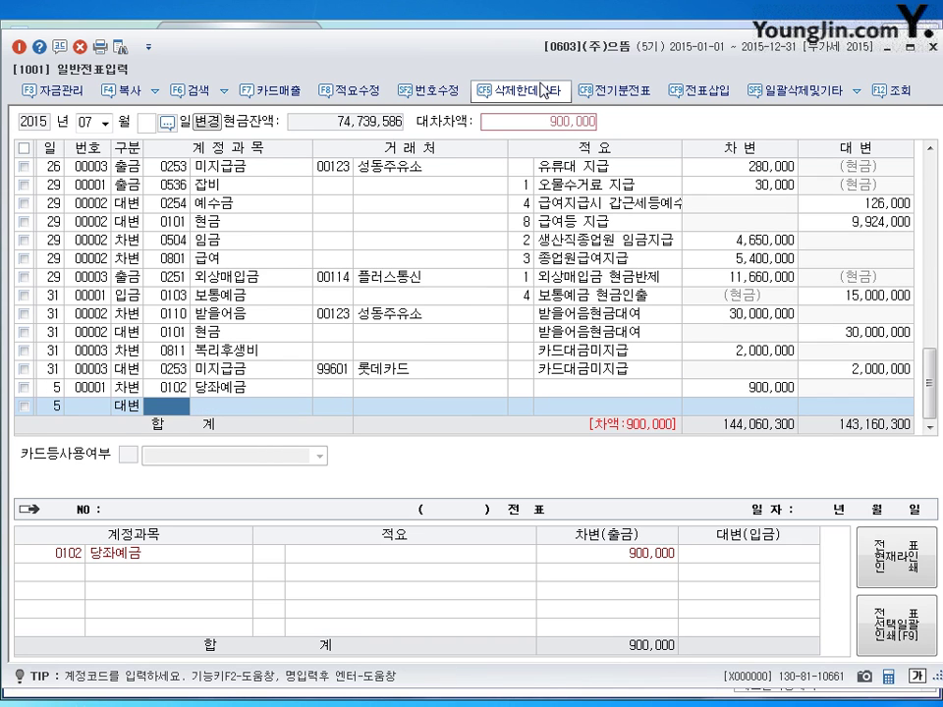
pyautogui.write('259')
pyautogui.press('Return')
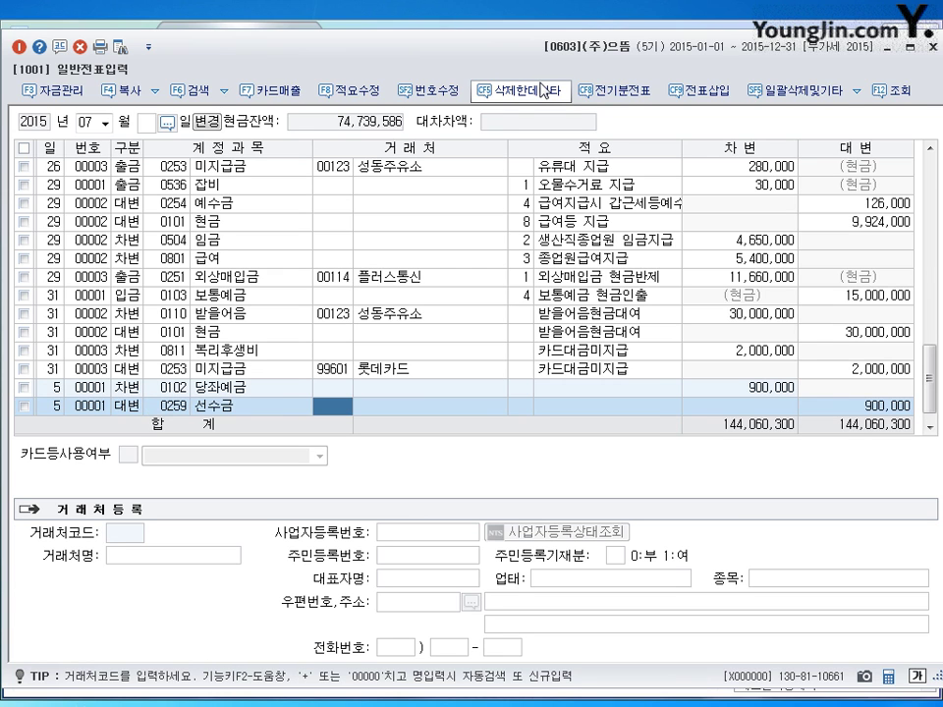
pyautogui.write('컴컴')
pyautogui.press('Return')
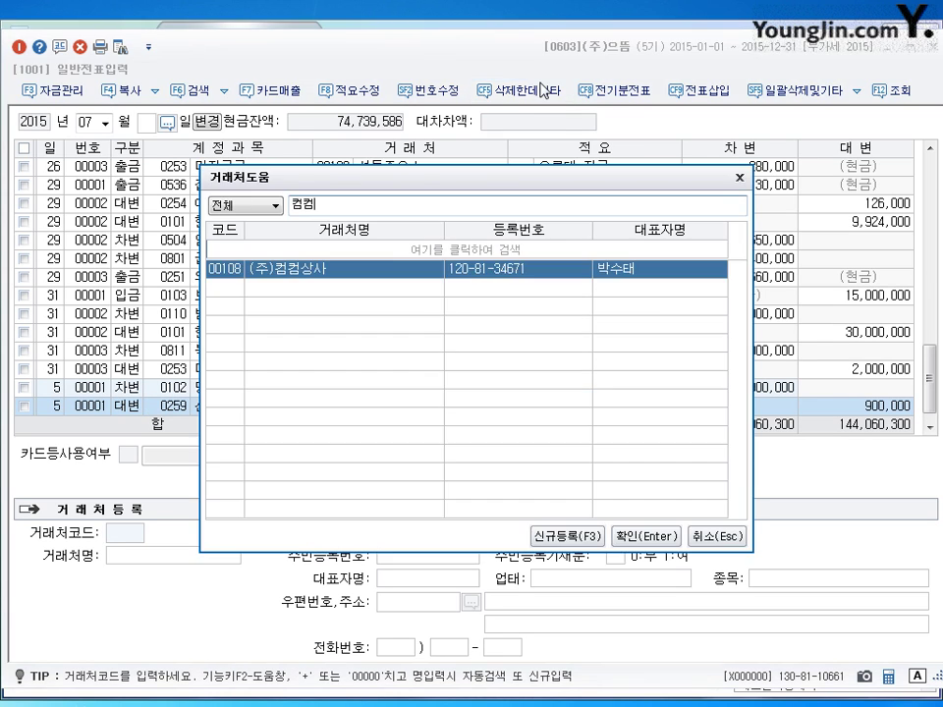
pyautogui.press('Return')
pyautogui.press('Return')
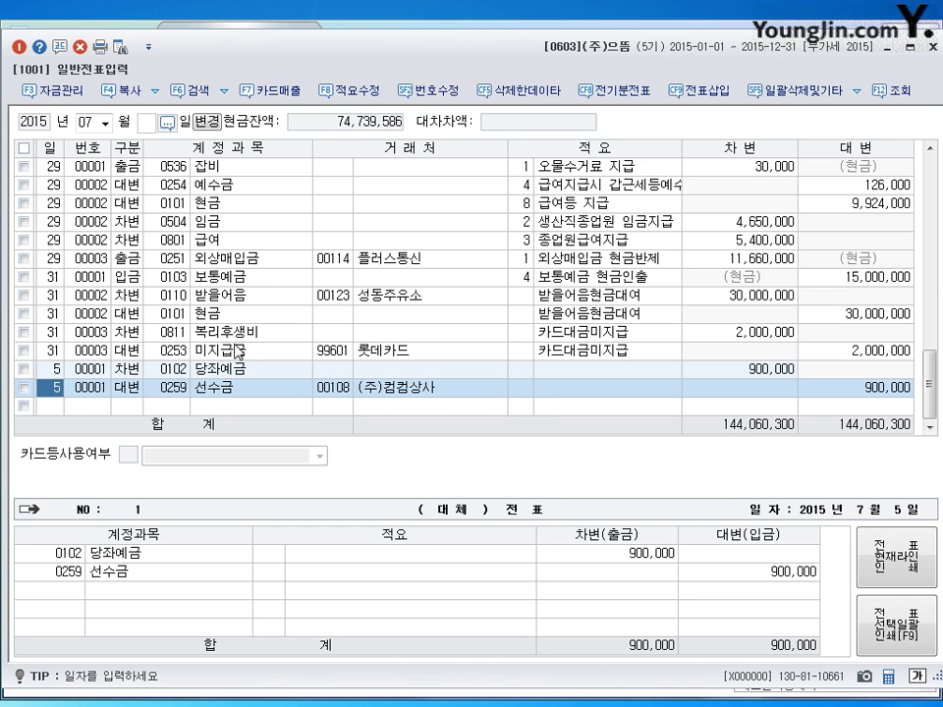
pyautogui.click(180, 388)
pyautogui.press('Return')
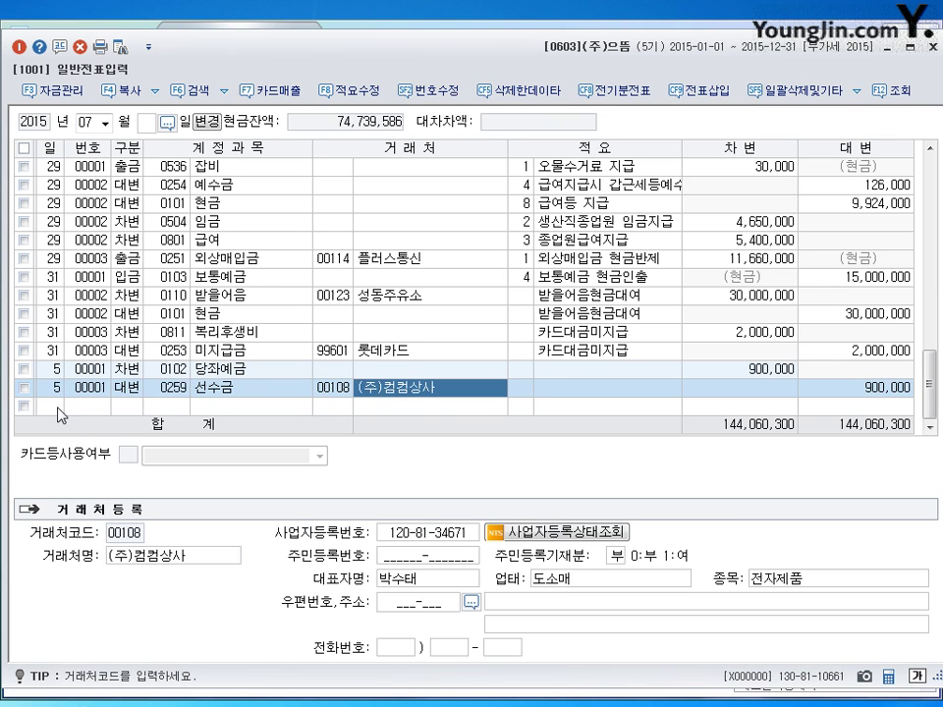
pyautogui.press('Return')
pyautogui.press('Return')
pyautogui.press('Return')
pyautogui.write('8')
pyautogui.press('Return')
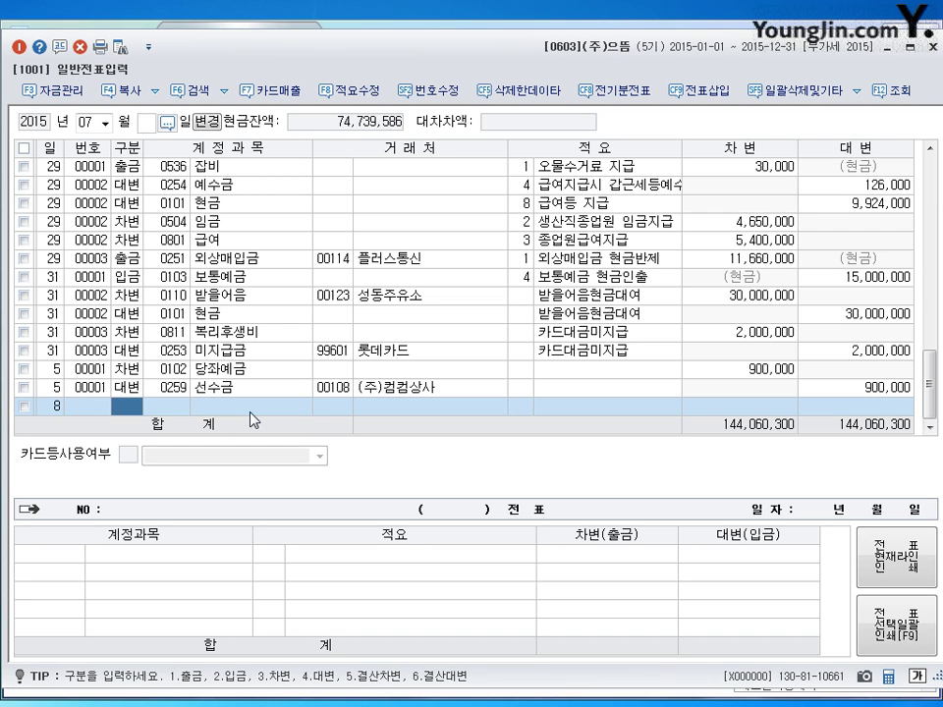
# - Debit 0107 단기매매증권 20,000,000 on the July 8 voucher
pyautogui.write('3')
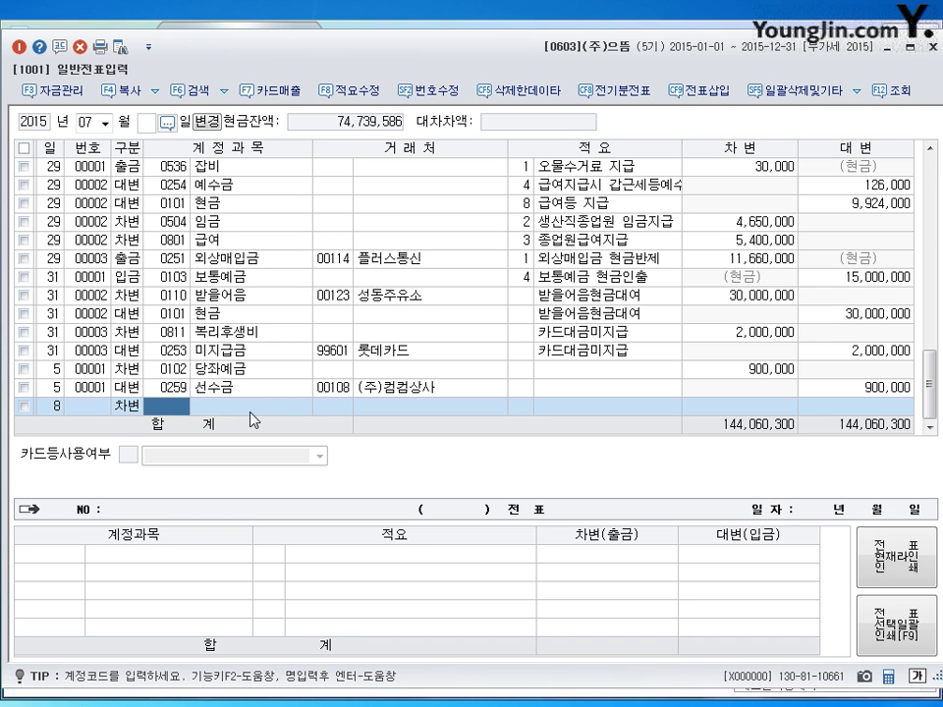
pyautogui.write('107')
pyautogui.press('Return')
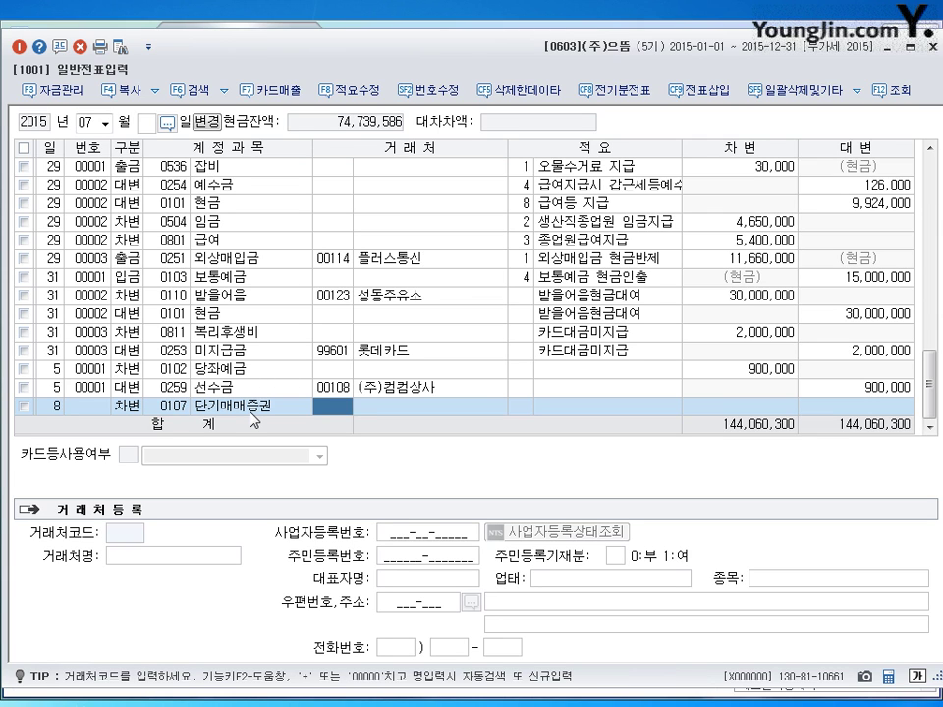
pyautogui.press('Return')
pyautogui.press('Return')
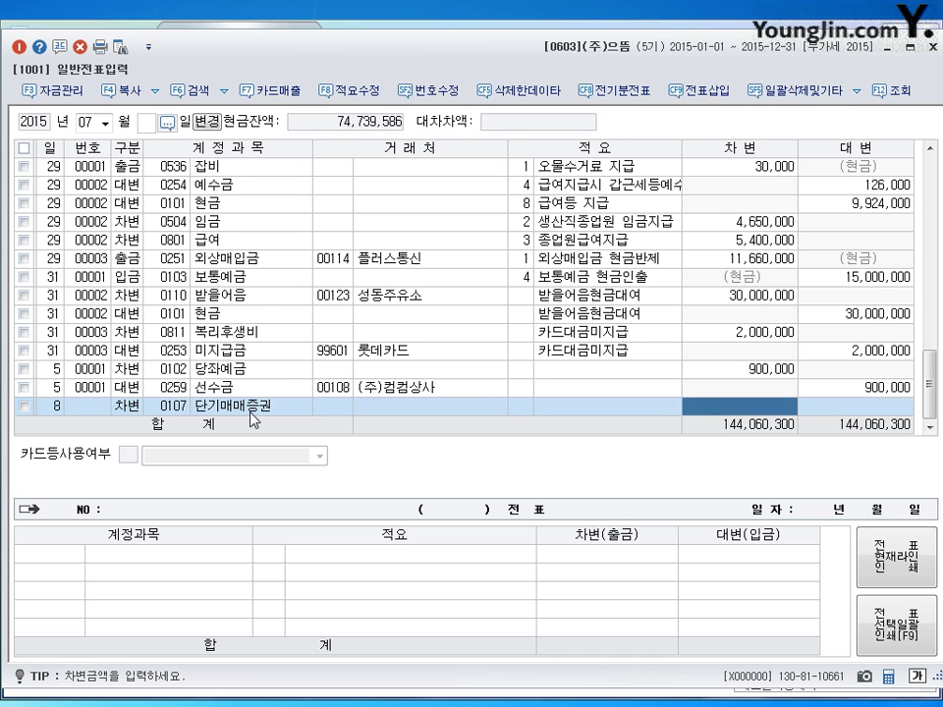
pyautogui.write('20,000,000')
pyautogui.press('Return')
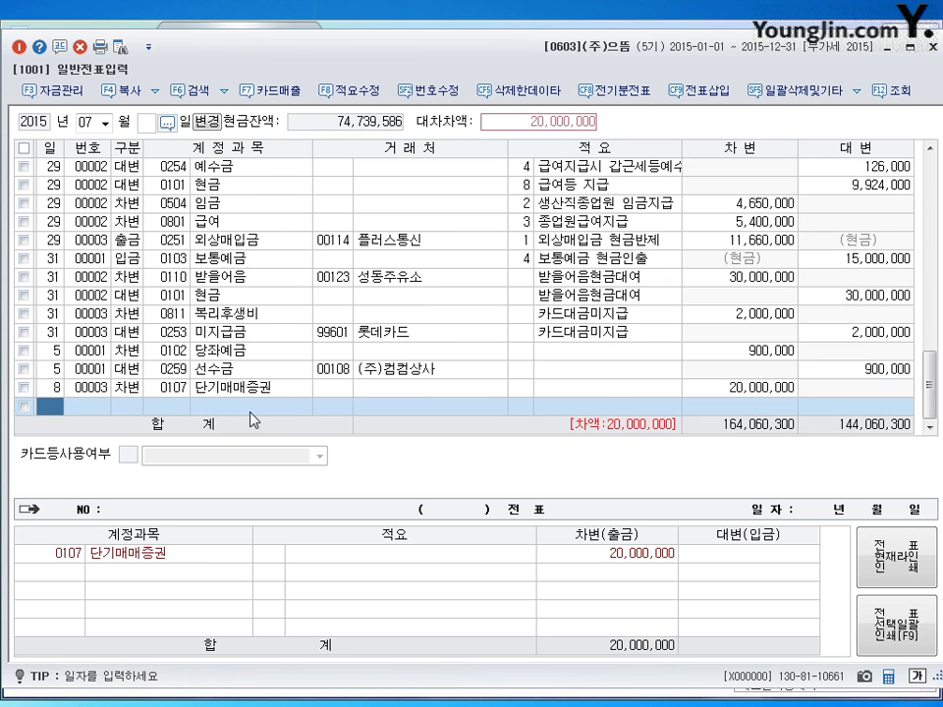
pyautogui.press('Return')
pyautogui.write('3')
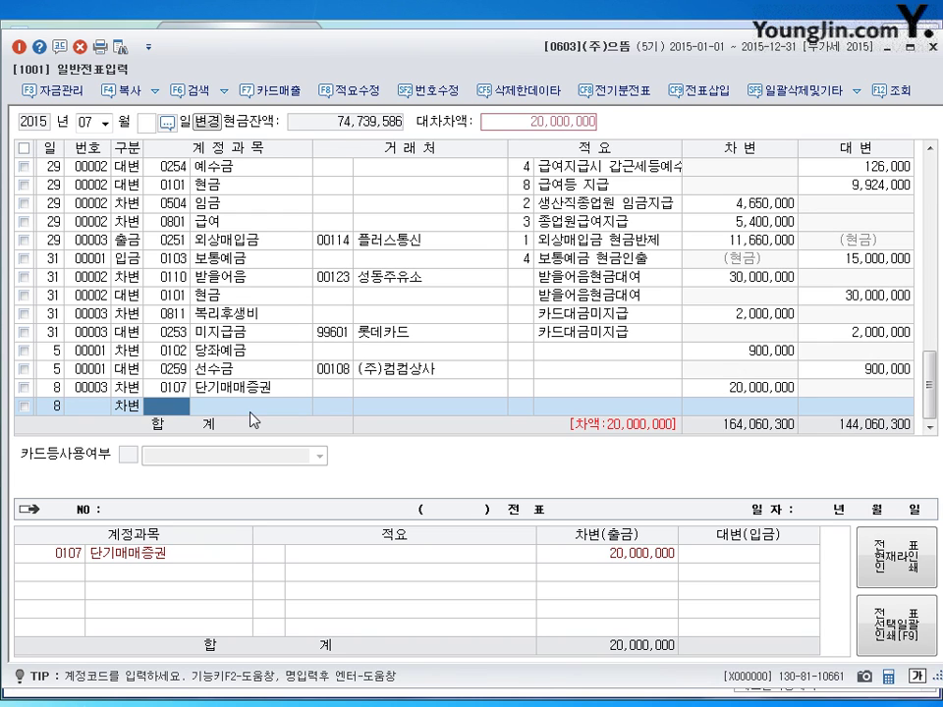
pyautogui.write('현')
pyautogui.write('수료')
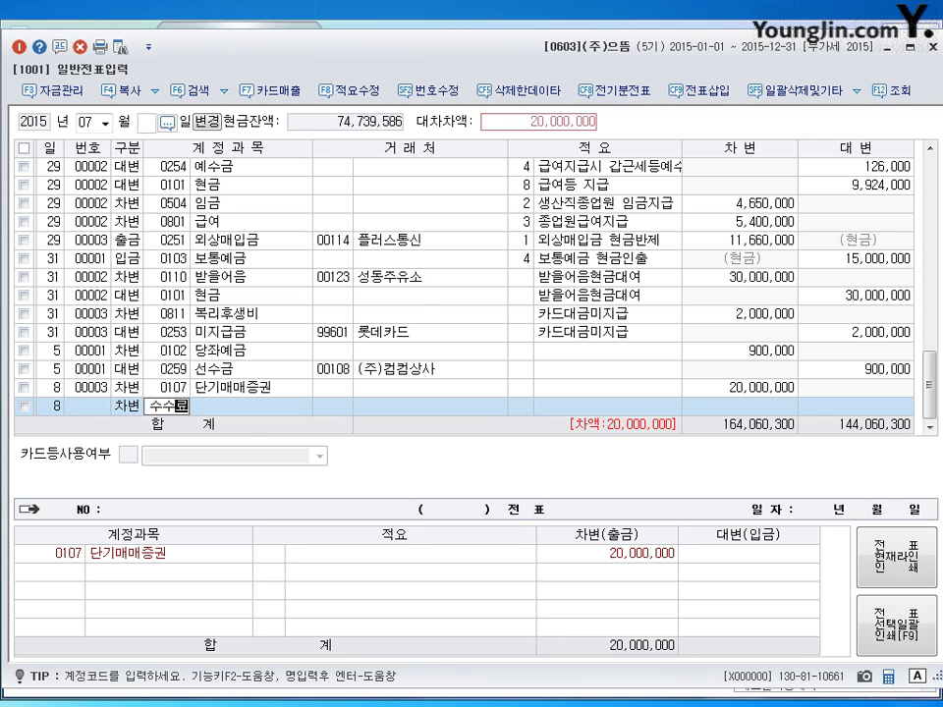
# - Add a 100,000 debit to 0984 수수료비용 on the July 8 voucher
pyautogui.press('Return')
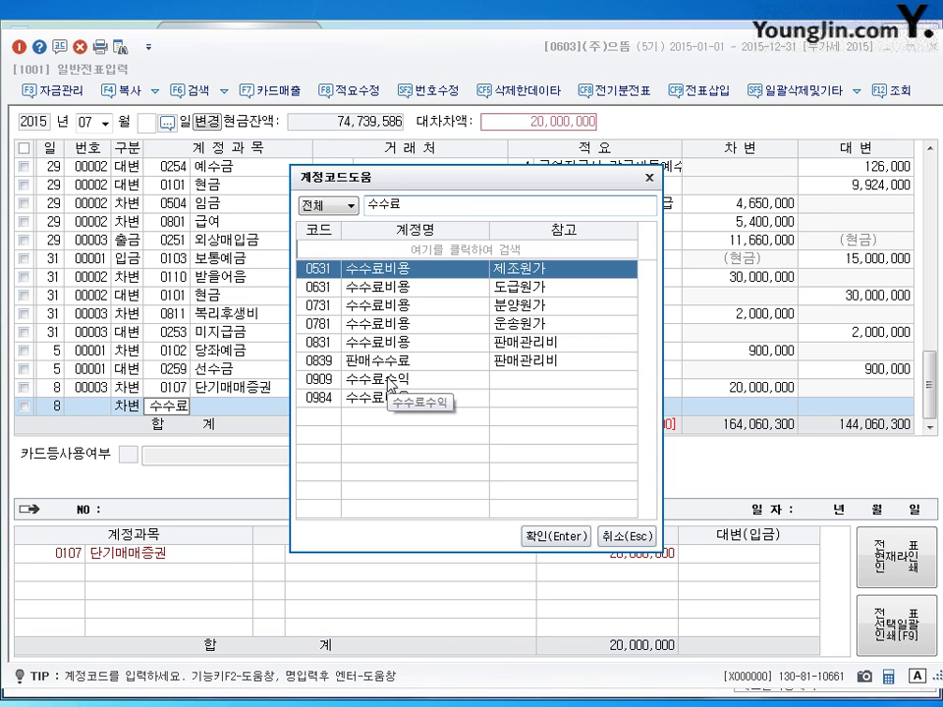
pyautogui.click(359, 396)
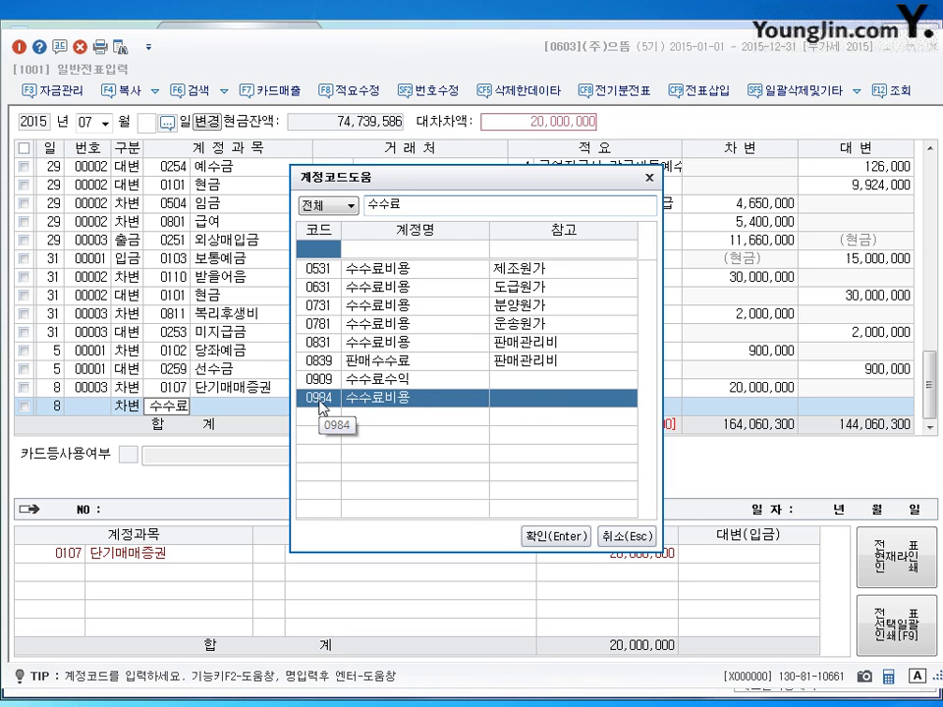
pyautogui.click(555, 538)
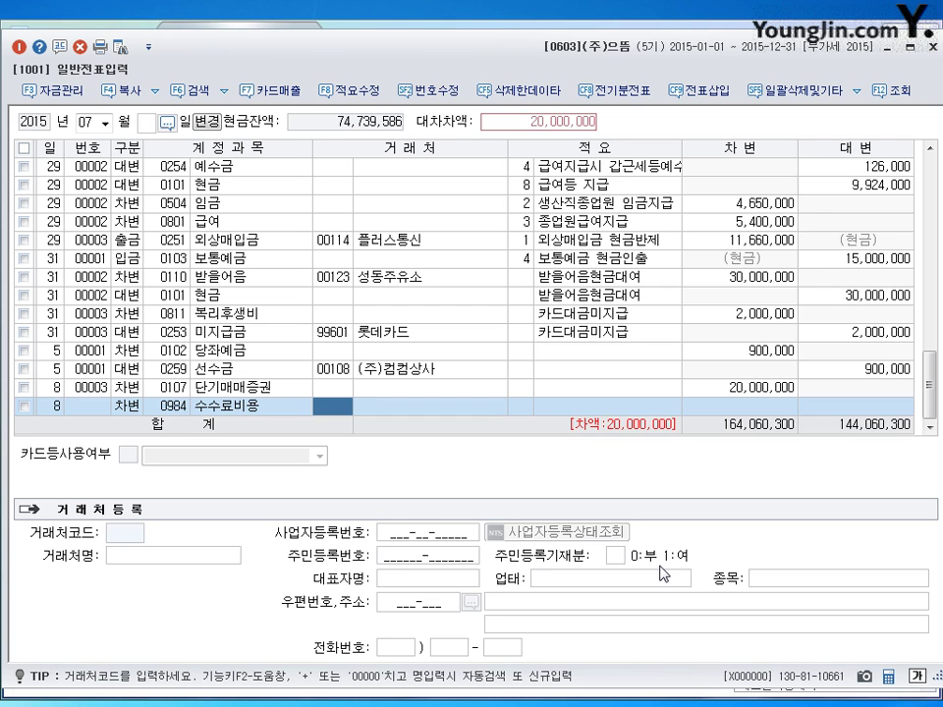
pyautogui.press('Return')
pyautogui.press('Return')
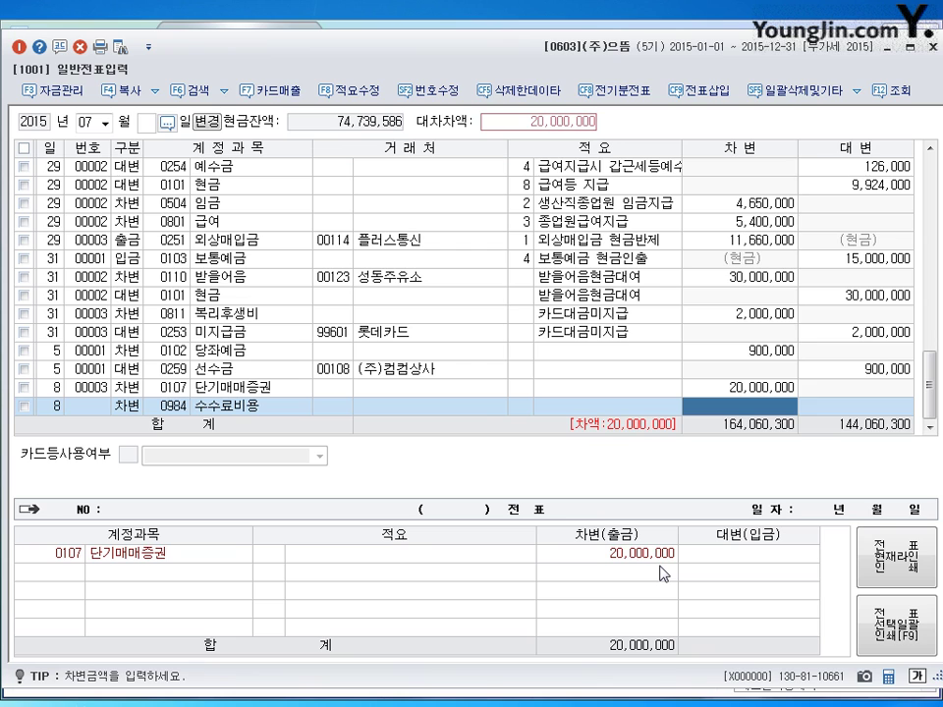
pyautogui.write('100000')
pyautogui.press('Return')
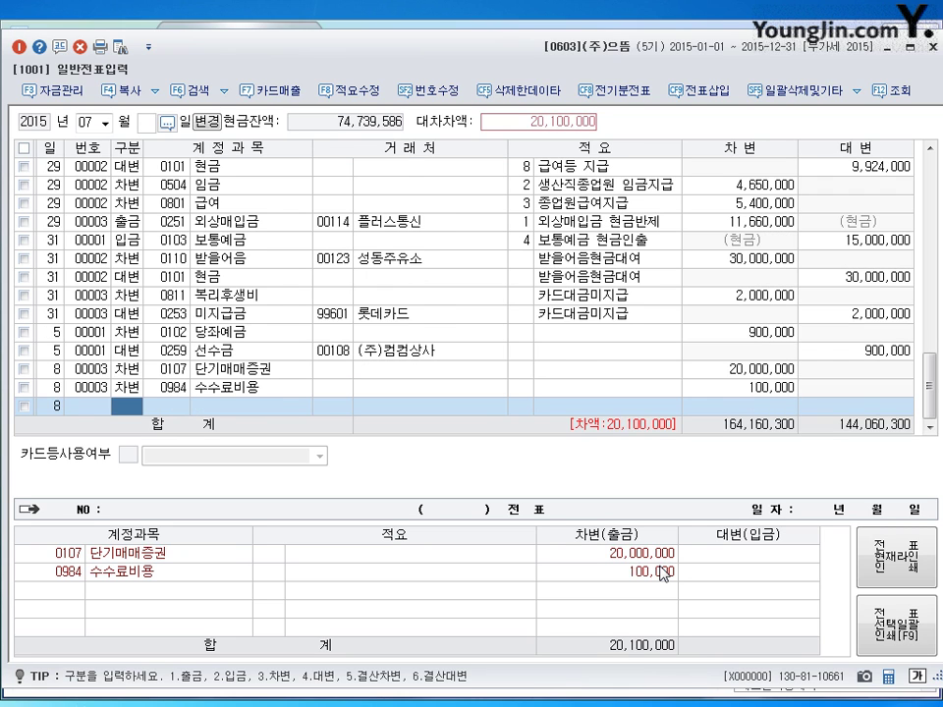
# - Credit 0101 현금 20,100,000 to balance the July 8 voucher
pyautogui.write('4')
pyautogui.press('Return')
pyautogui.write('101')
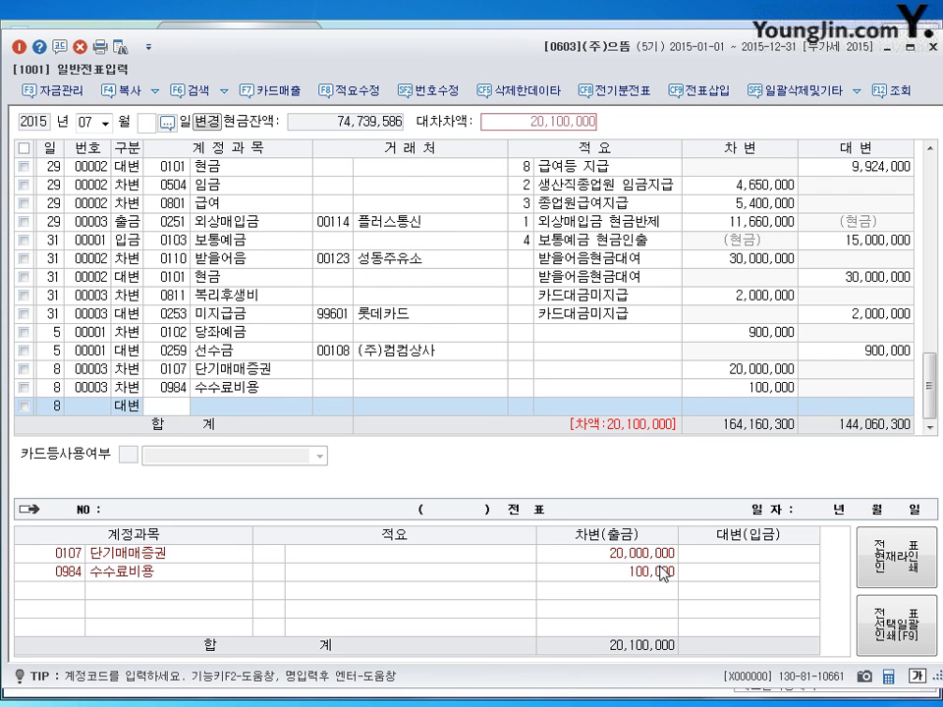
pyautogui.press('Return')
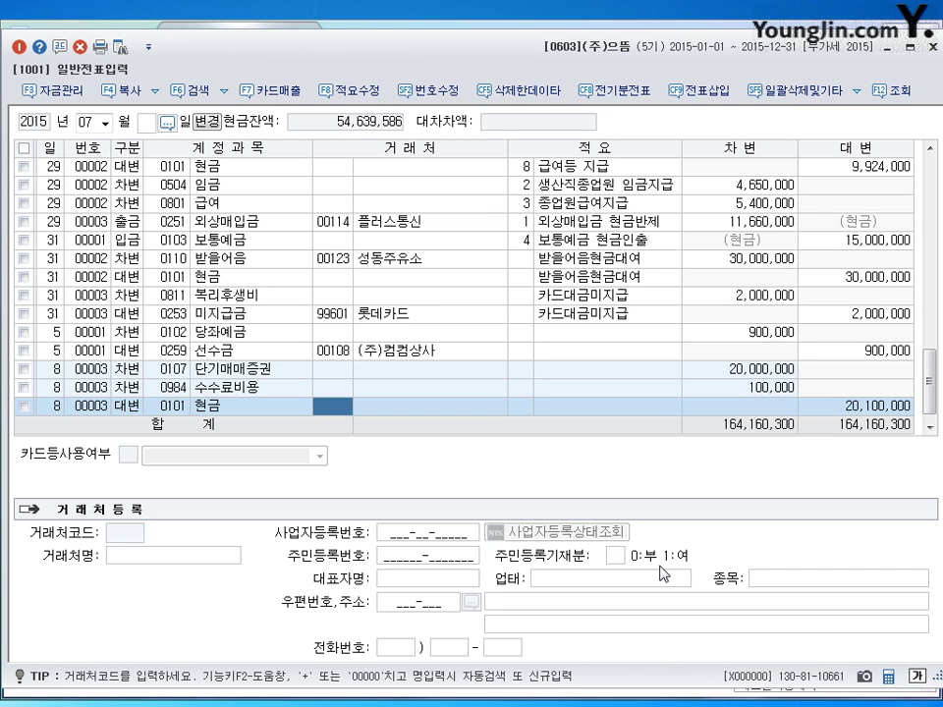
pyautogui.press('Return')
pyautogui.press('Return')
pyautogui.press('Return')
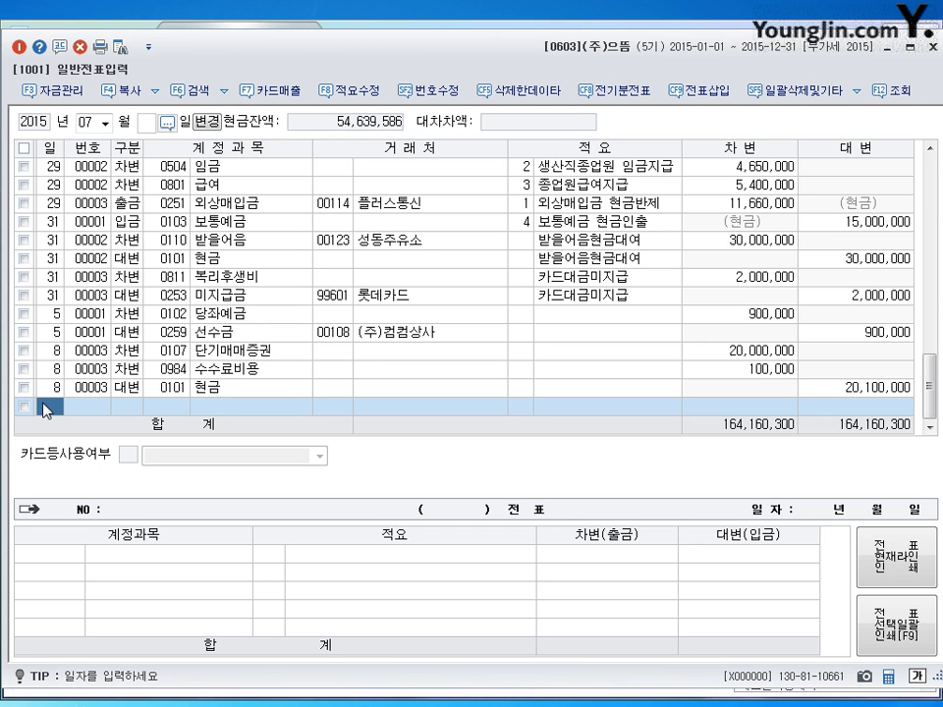
# - Switch the journal to August 2015 and start a day-18 voucher
pyautogui.press('Escape')
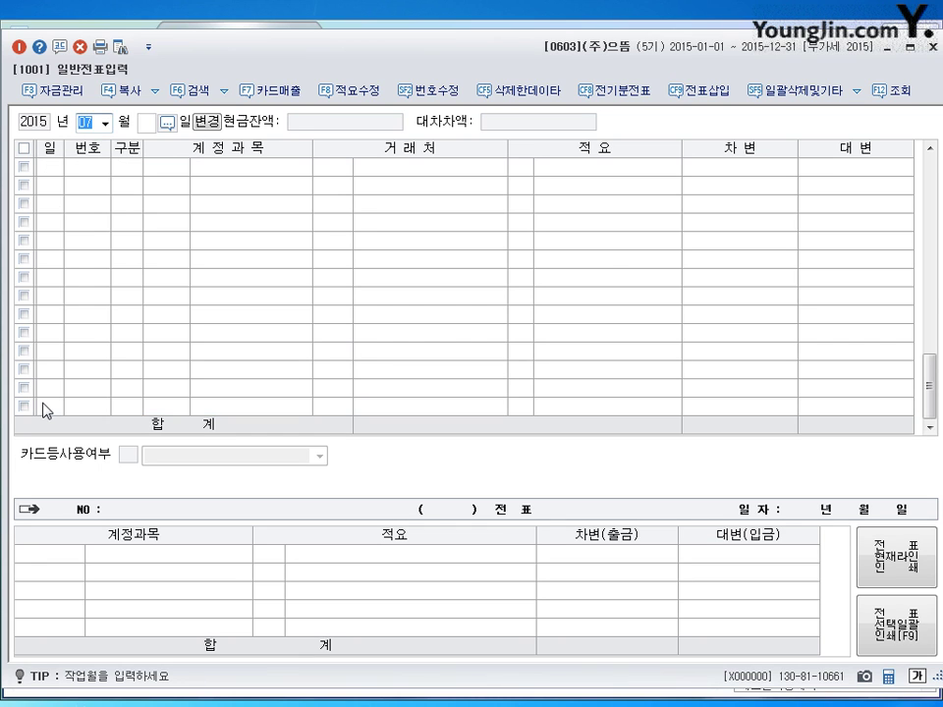
pyautogui.write('08')
pyautogui.press('Return')
pyautogui.press('Return')
pyautogui.write('8')
pyautogui.press('Return')
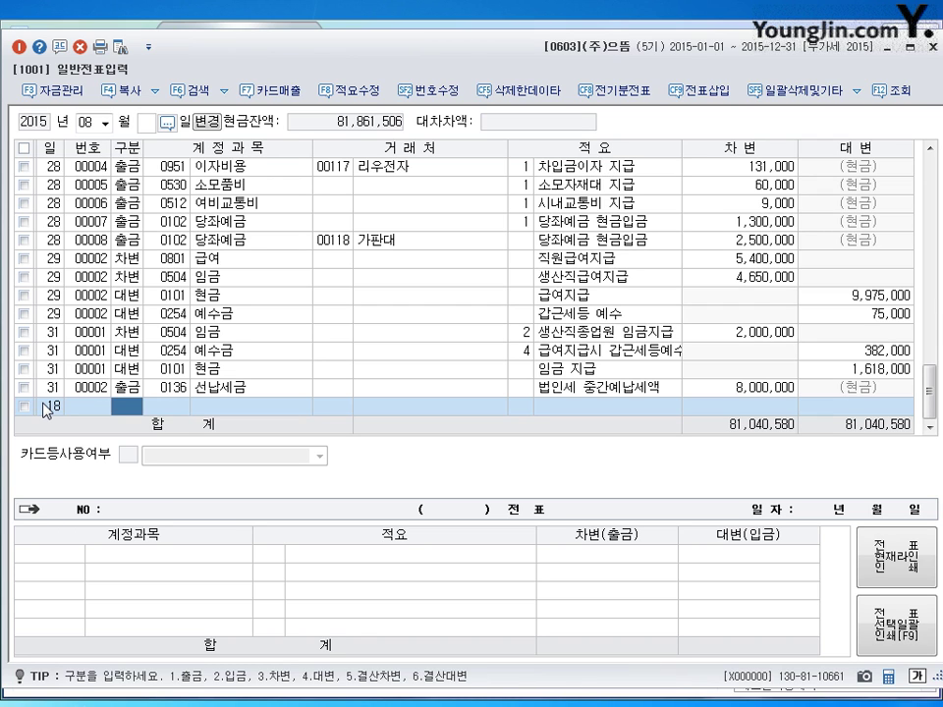
# - Debit 0961 재해손실 15,000,000 on the August 18 voucher
pyautogui.write('3')
pyautogui.press('Return')
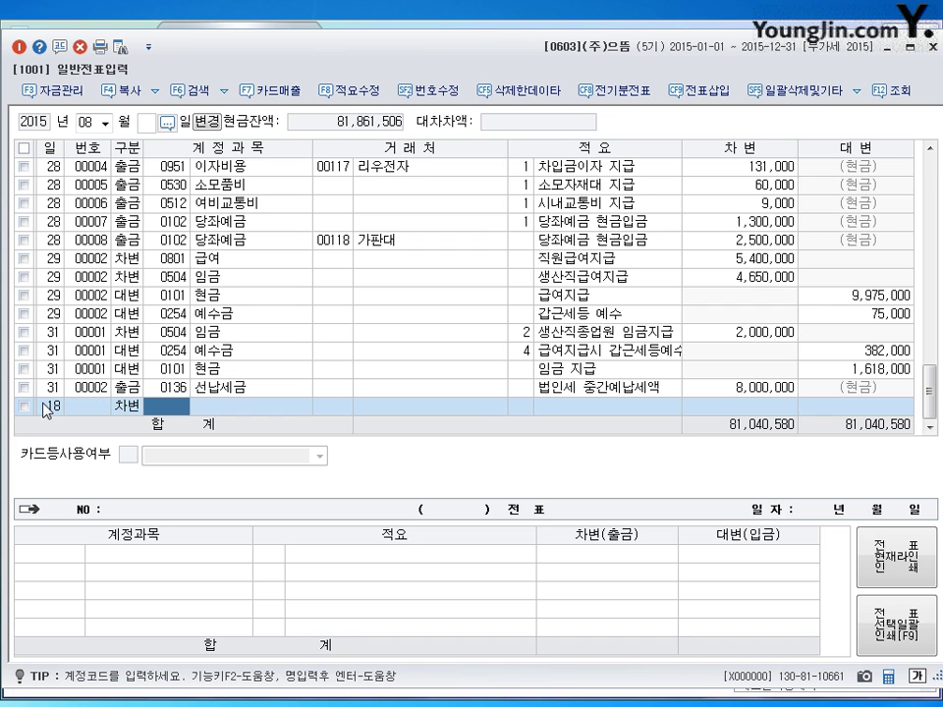
pyautogui.write('8')
pyautogui.press('BackSpace')
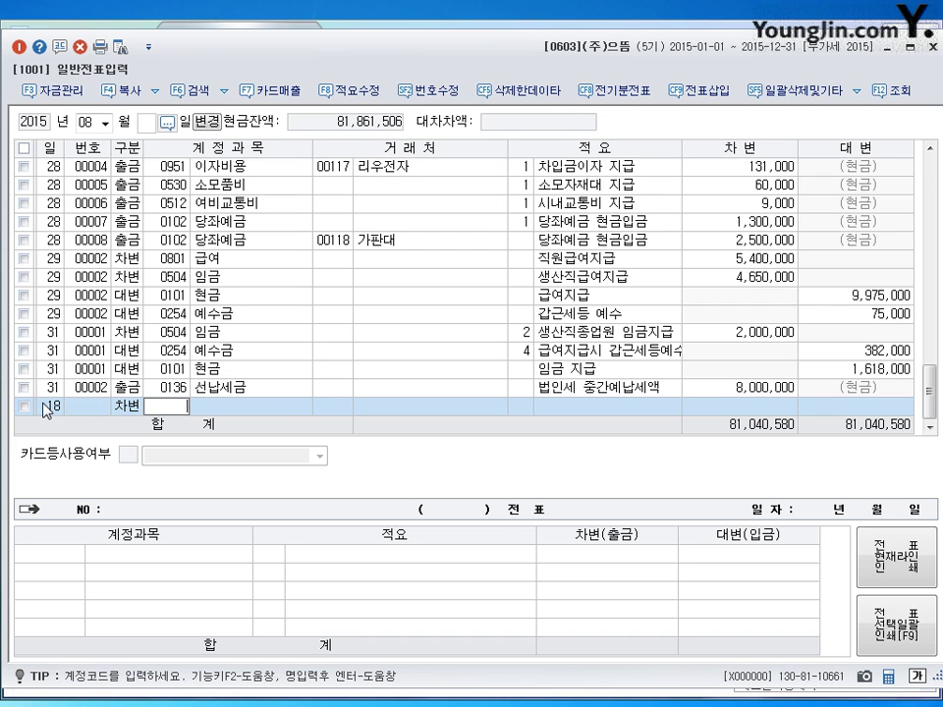
pyautogui.write('961')
pyautogui.press('Return')
pyautogui.press('Return')
pyautogui.press('Return')
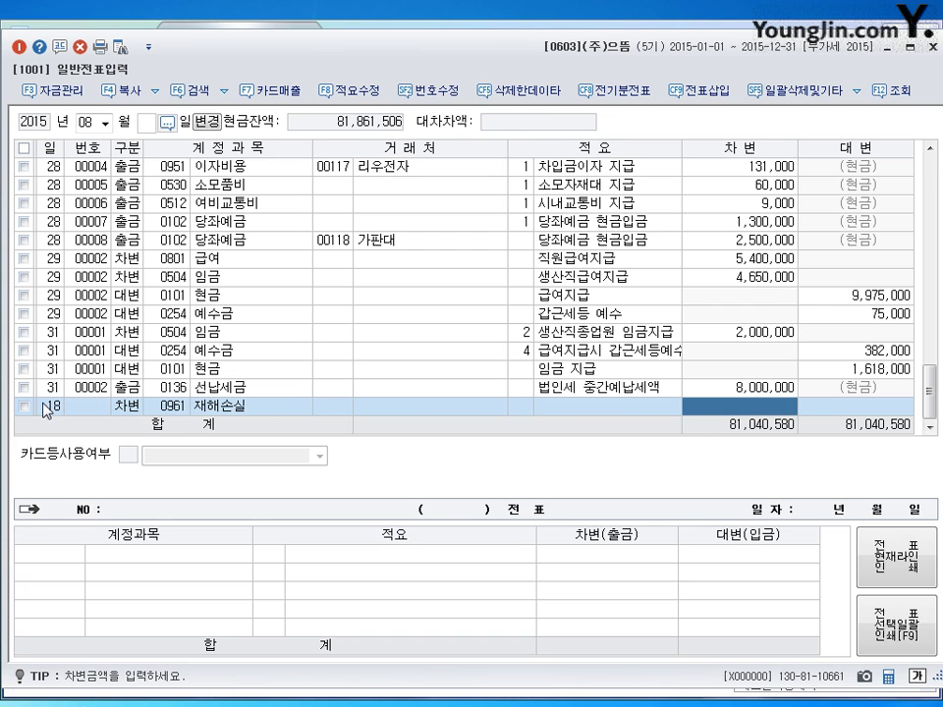
pyautogui.write('15,000')
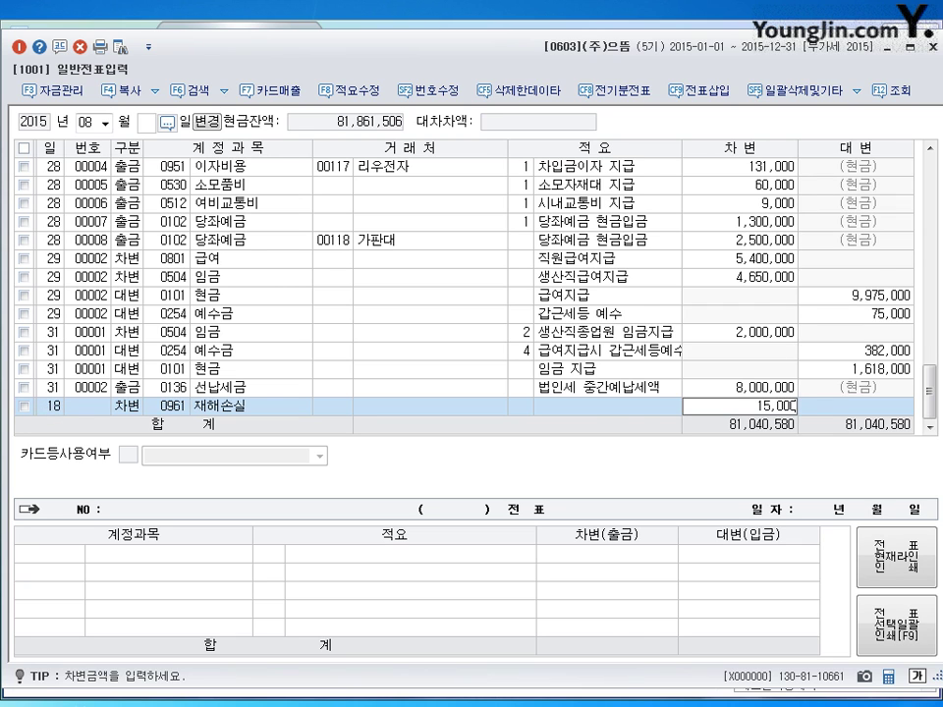
pyautogui.write(',000')
pyautogui.press('Return')
# - Credit 0150 제품 with summary 8 타계정으로 대체액
pyautogui.press('Return')
pyautogui.write('4')
pyautogui.press('Return')
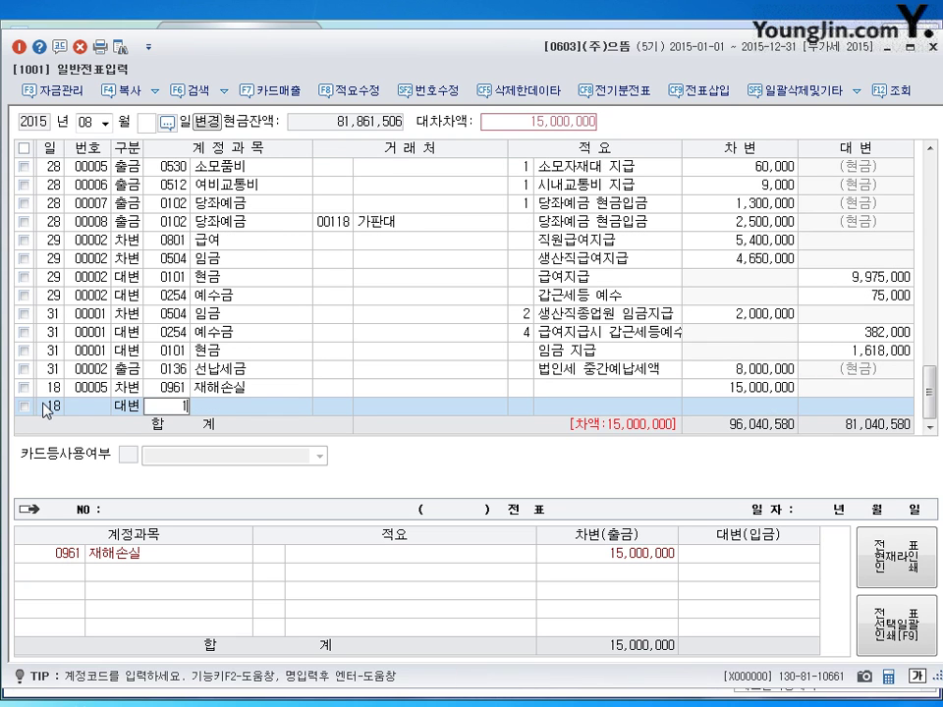
pyautogui.write('0150')
pyautogui.press('Return')
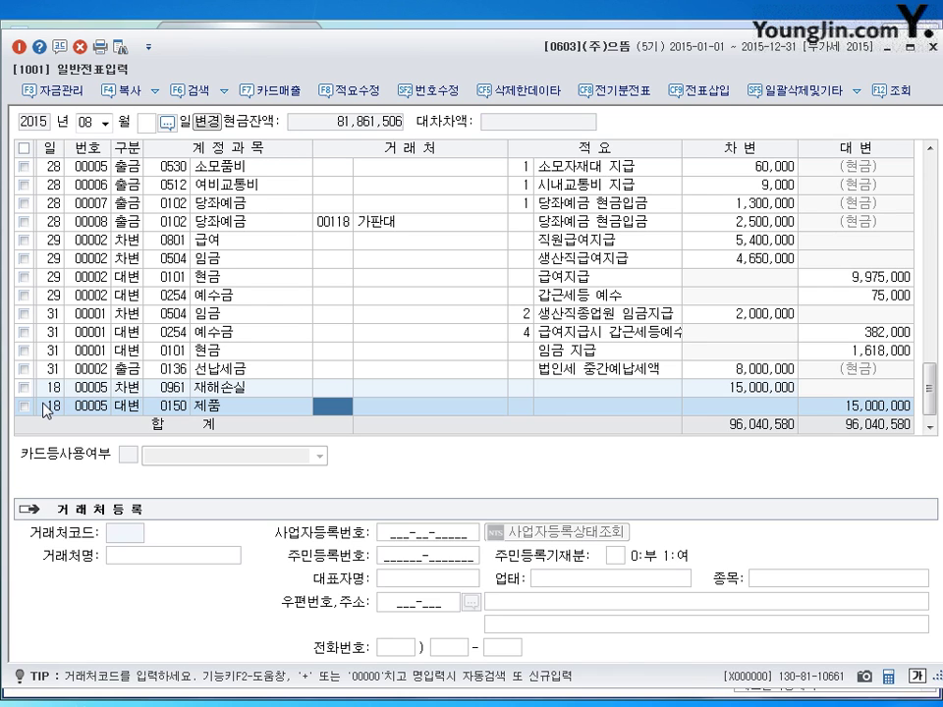
pyautogui.press('Return')
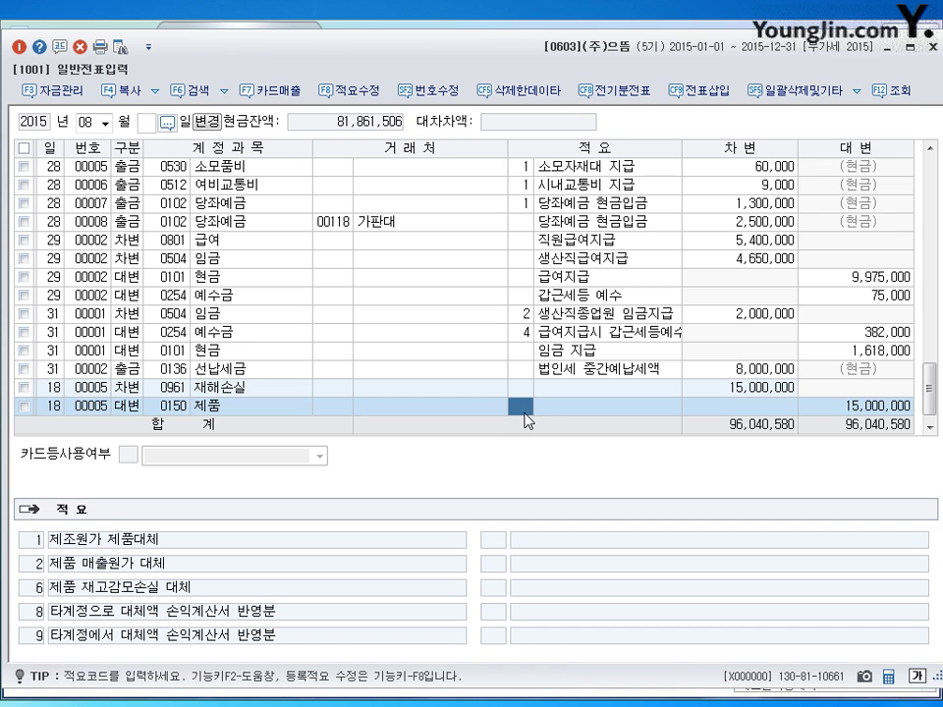
pyautogui.write('8')
pyautogui.press('Return')
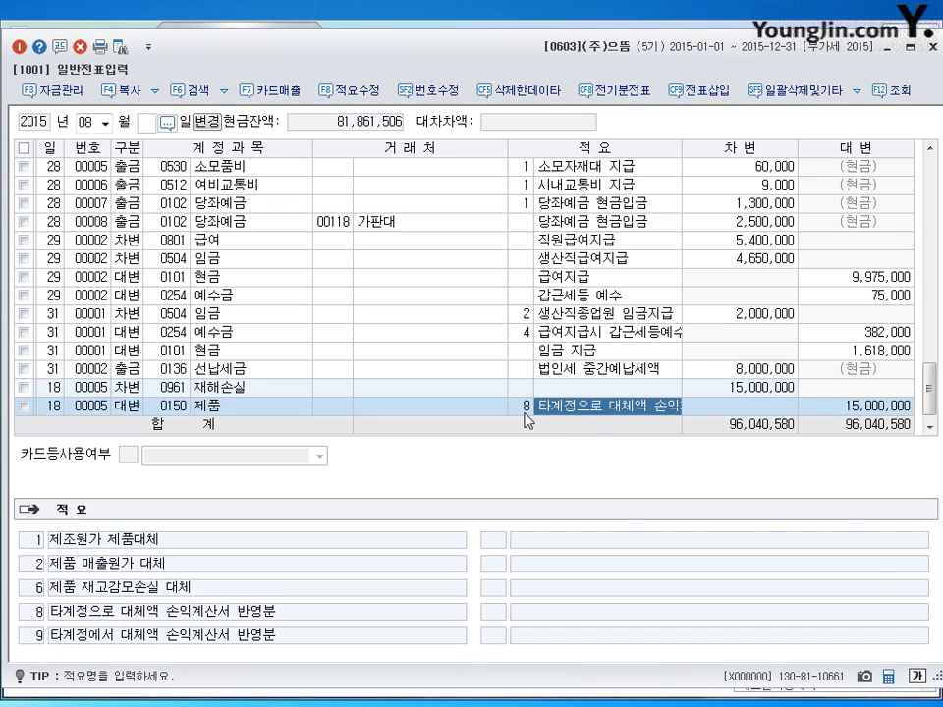
pyautogui.press('Return')
pyautogui.press('Return')
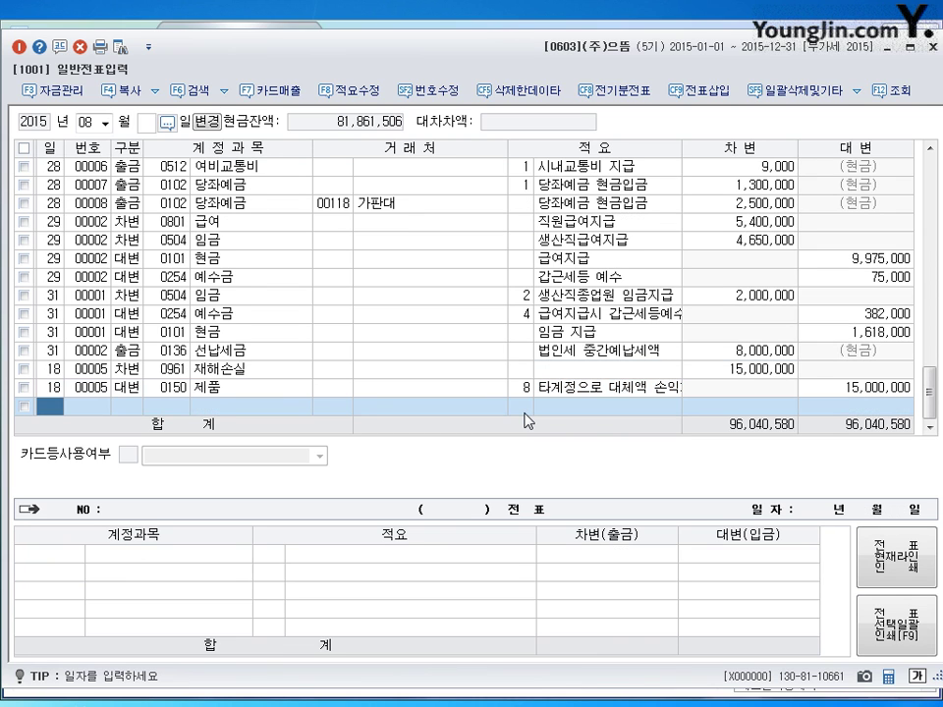
pyautogui.press('Up')
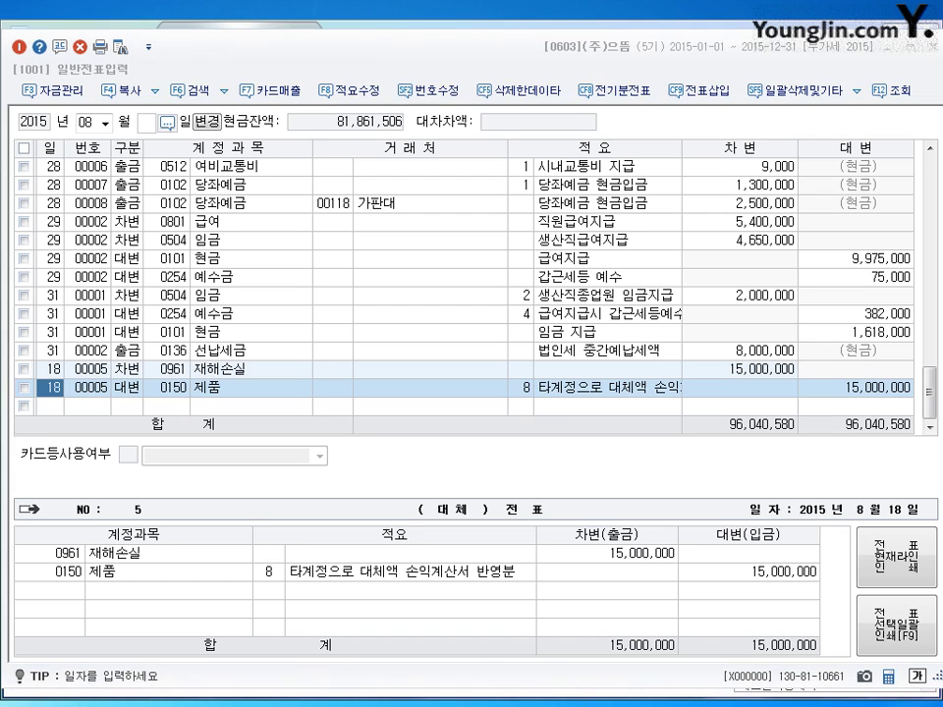
pyautogui.click(47, 407)
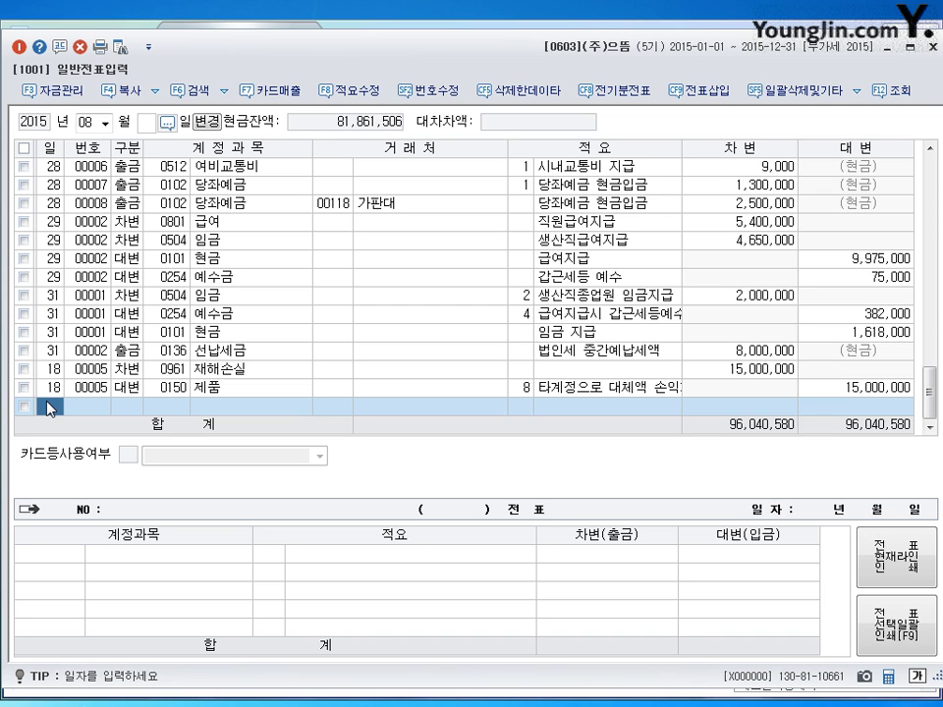
# - Debit 0232 임차보증금 5,000,000 for partner (주)제룩스 on August 20
pyautogui.write('30')
pyautogui.press('Return')
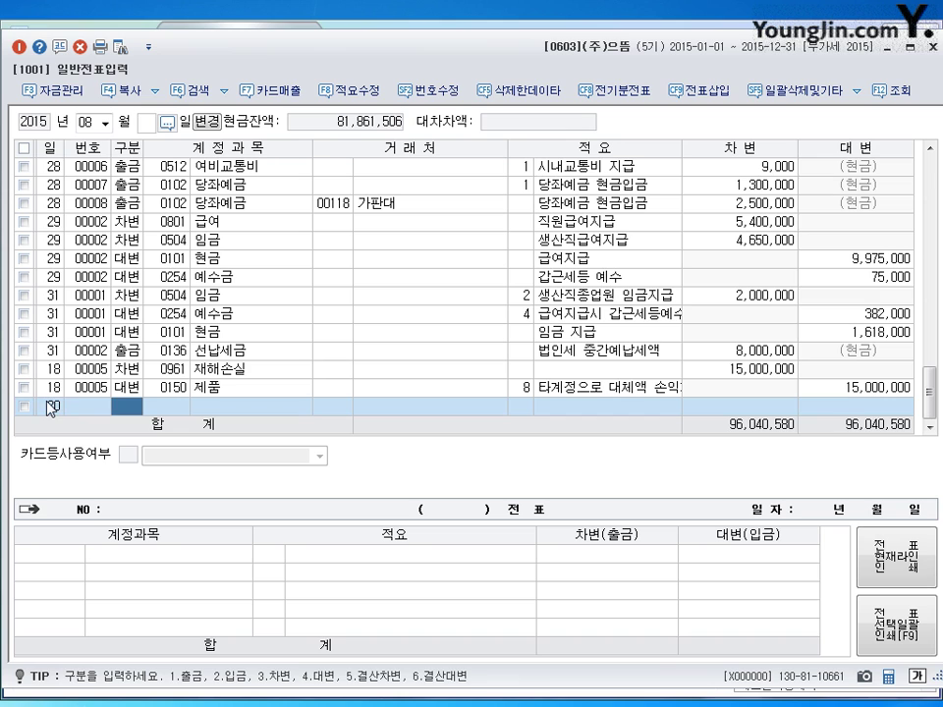
pyautogui.write('3')
pyautogui.press('Return')
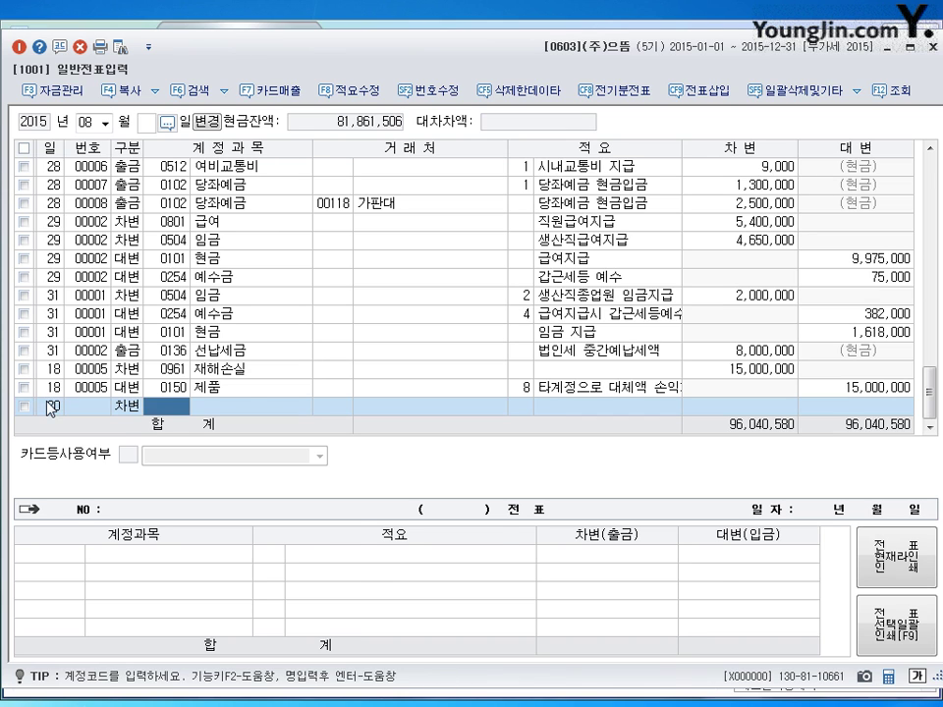
pyautogui.write('0232')
pyautogui.press('Return')
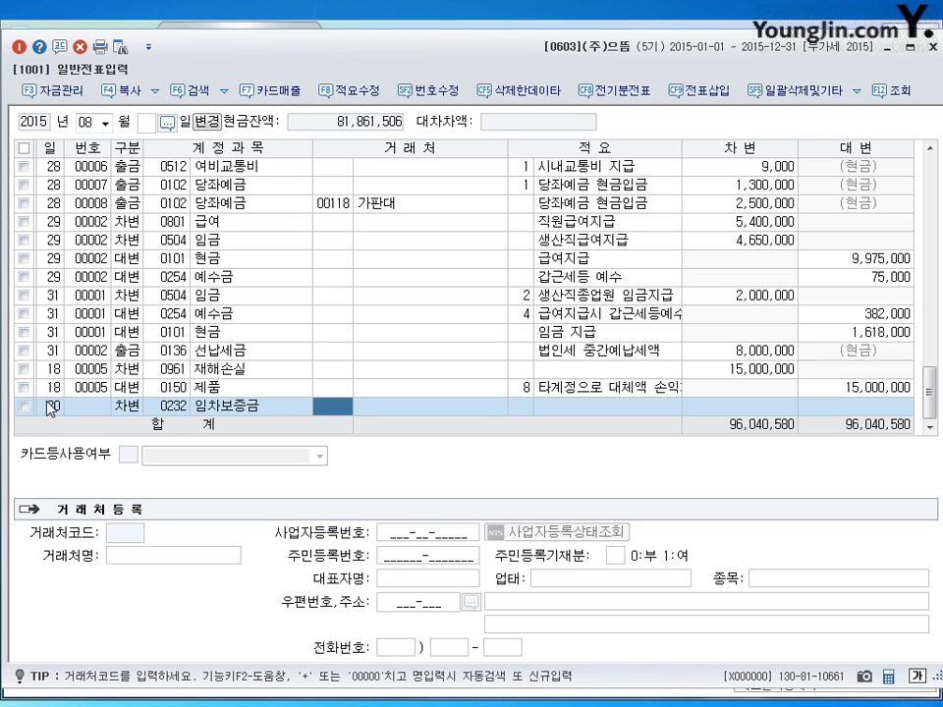
pyautogui.write('젤')
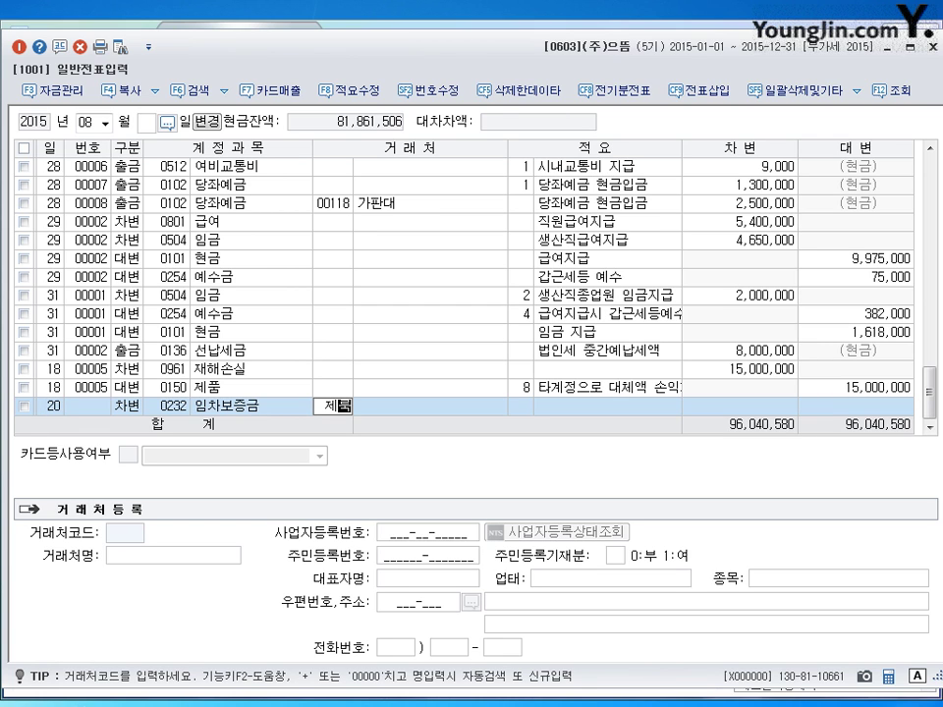
pyautogui.write('록')
pyautogui.write('스')
pyautogui.press('Return')
pyautogui.press('Return')
pyautogui.press('Return')
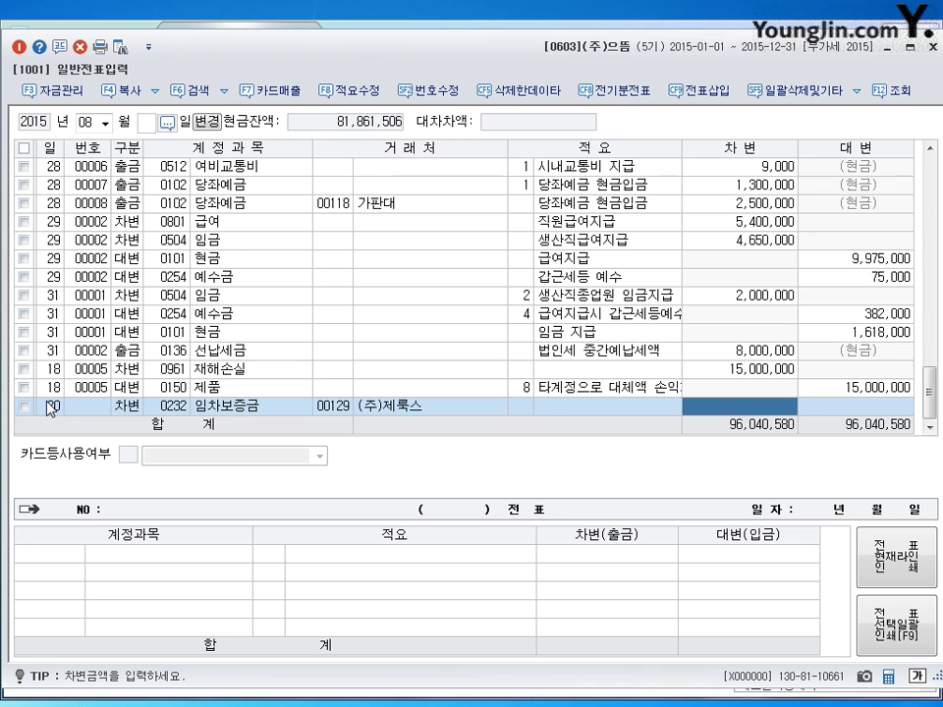
pyautogui.write('5000000')
pyautogui.press('Return')
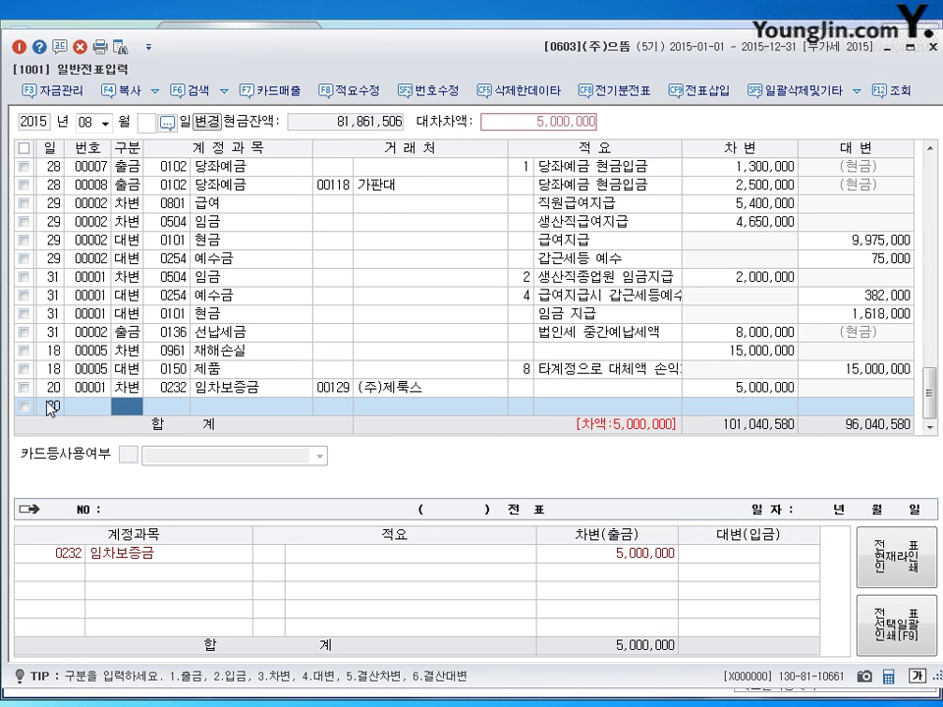
# - Credit 0102 당좌예금 5,000,000 to balance the August 20 voucher
pyautogui.write('3')
pyautogui.press('Left')
pyautogui.write('40102')
pyautogui.press('Return')
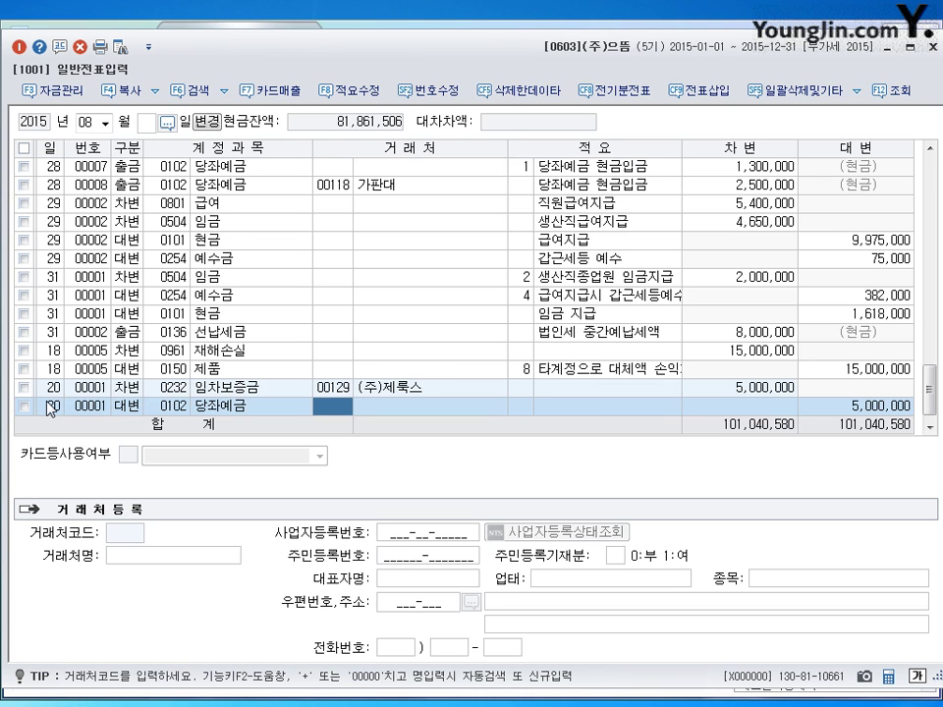
pyautogui.press('Return')
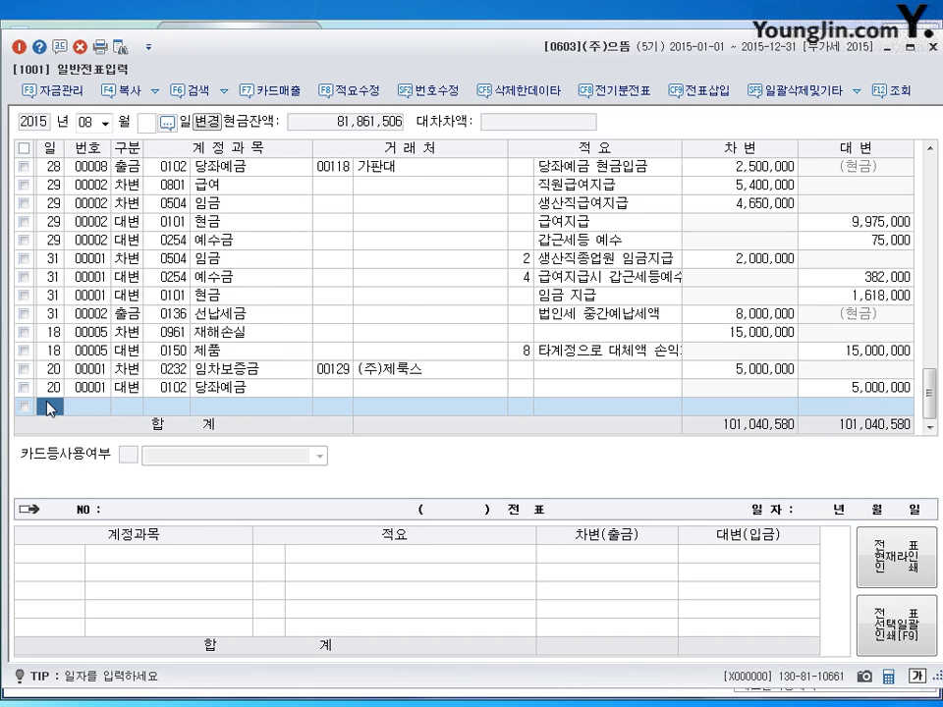
# - Start a September 25 line debiting 0505 상여금 for 15,000,000
pyautogui.write('09')
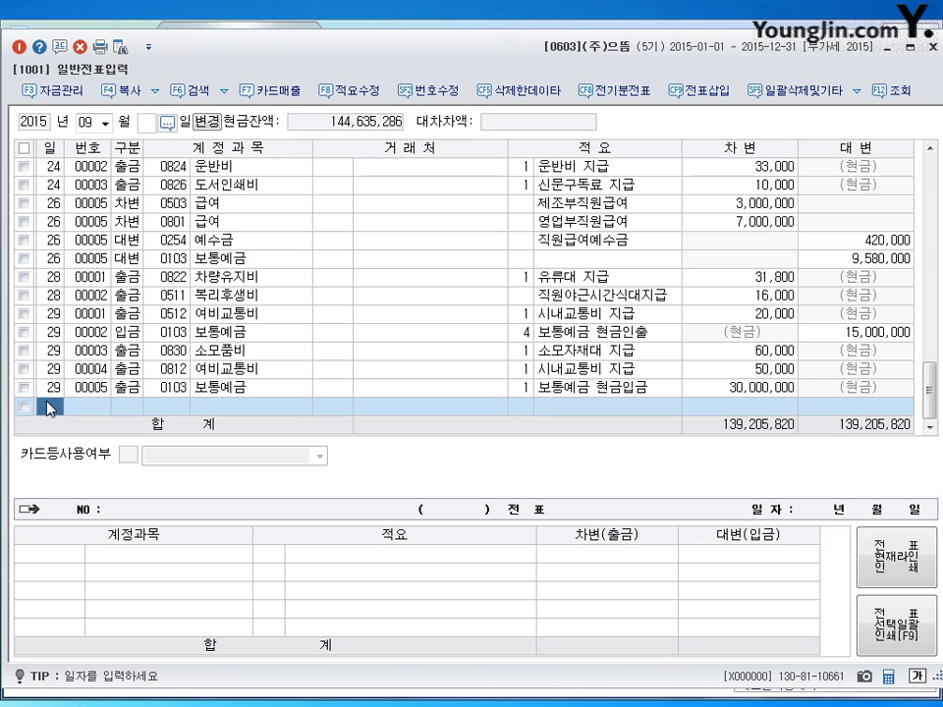
pyautogui.write('25')
pyautogui.press('Return')
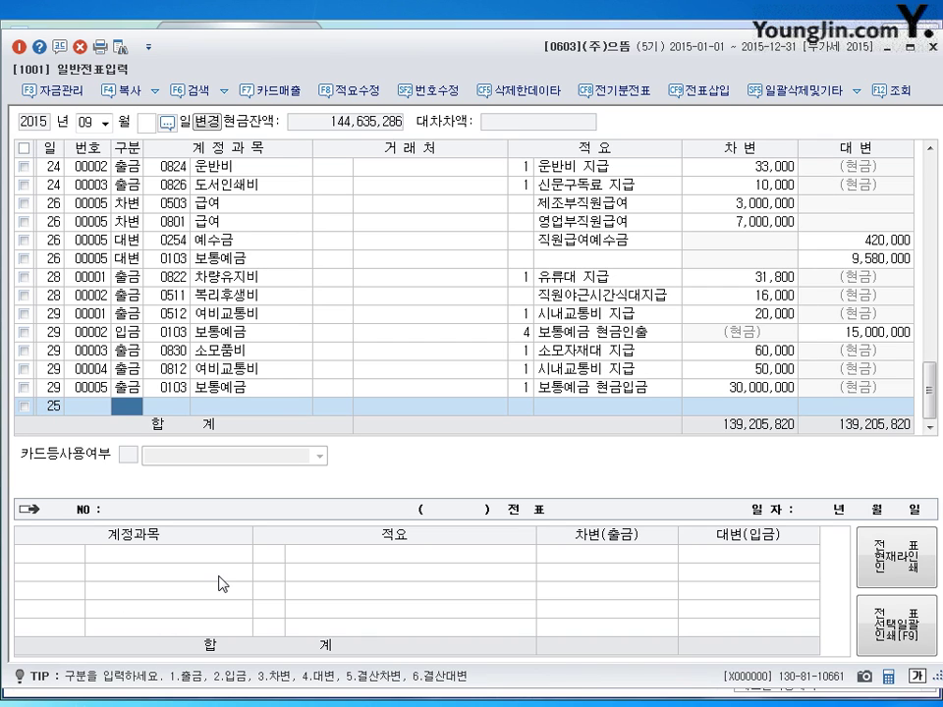
pyautogui.write('3상')
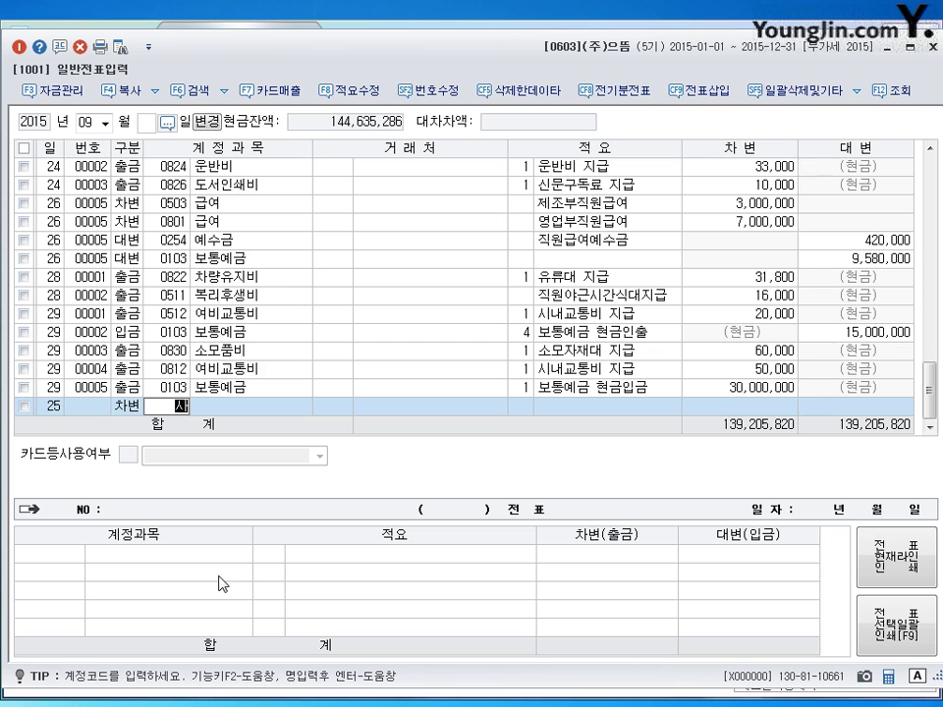
pyautogui.write('여')
pyautogui.press('Return')
pyautogui.press('Down')
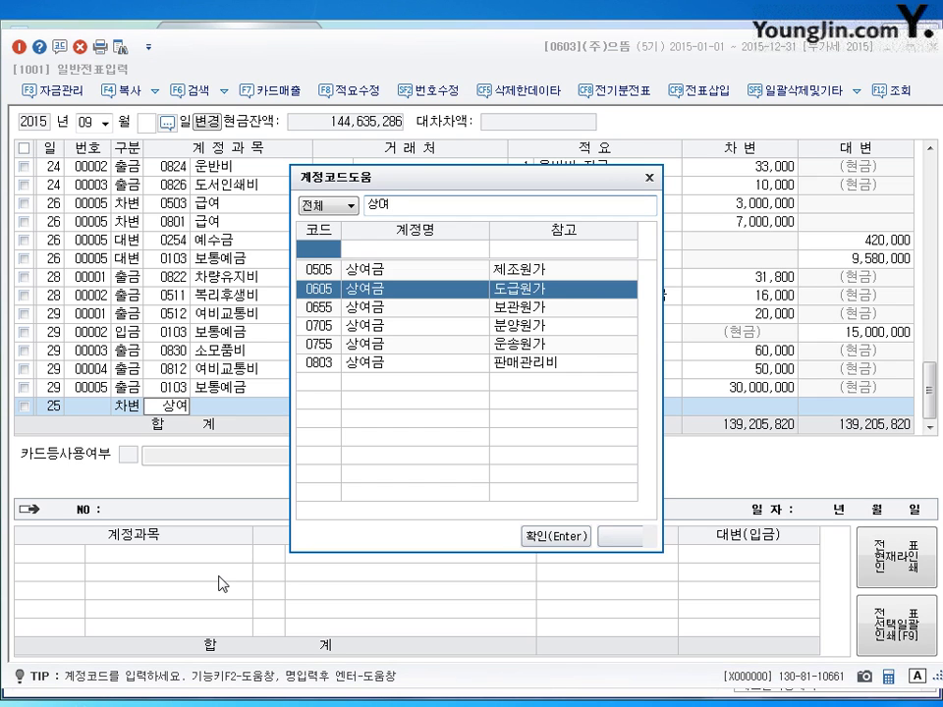
pyautogui.press('Down')
pyautogui.press('Down')
pyautogui.press('Down')
pyautogui.press('Up')
pyautogui.press('Up')
pyautogui.press('Up')
pyautogui.press('Up')
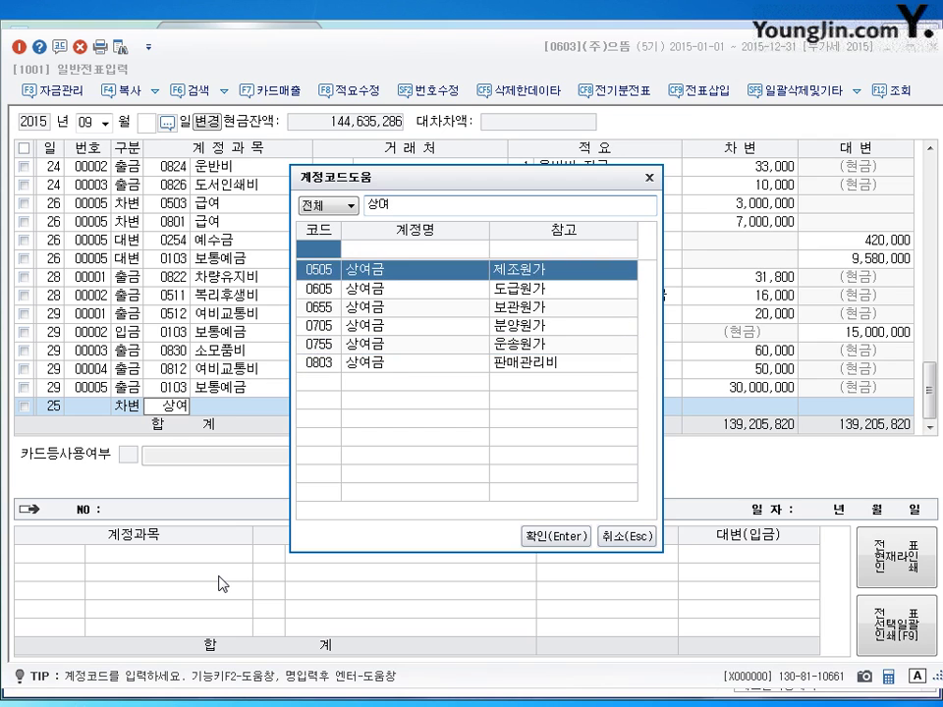
pyautogui.press('Return')
pyautogui.press('Return')
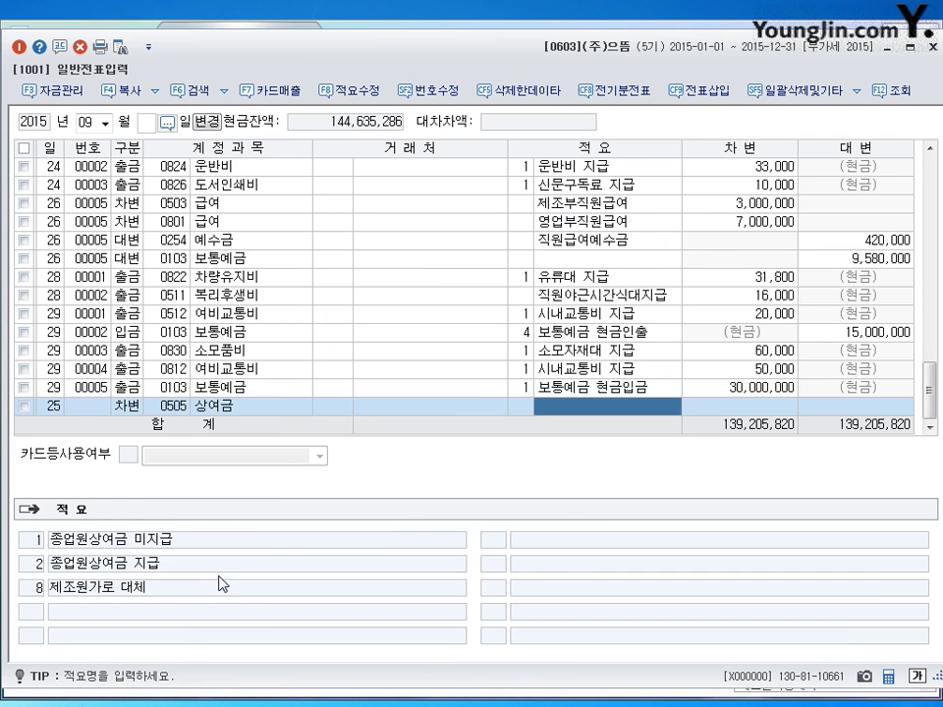
pyautogui.press('Return')
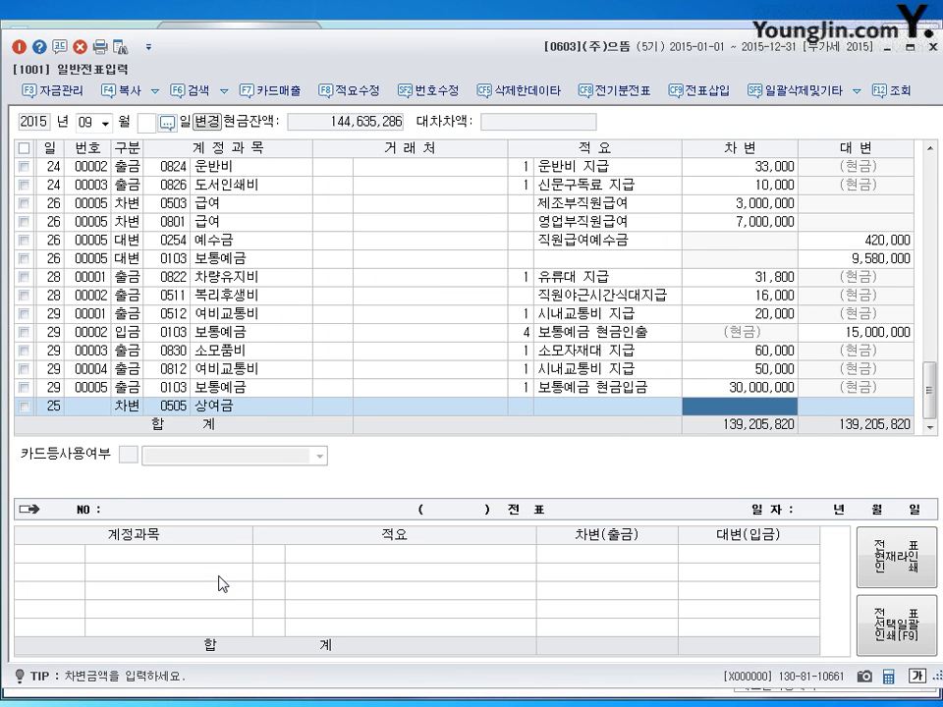
pyautogui.write('15000000')
pyautogui.press('Return')
pyautogui.press('Return')
# - Credit 0254 예수금 1,000,000 and 0103 보통예금 14,000,000, then begin a new day-27 row
pyautogui.press('4')
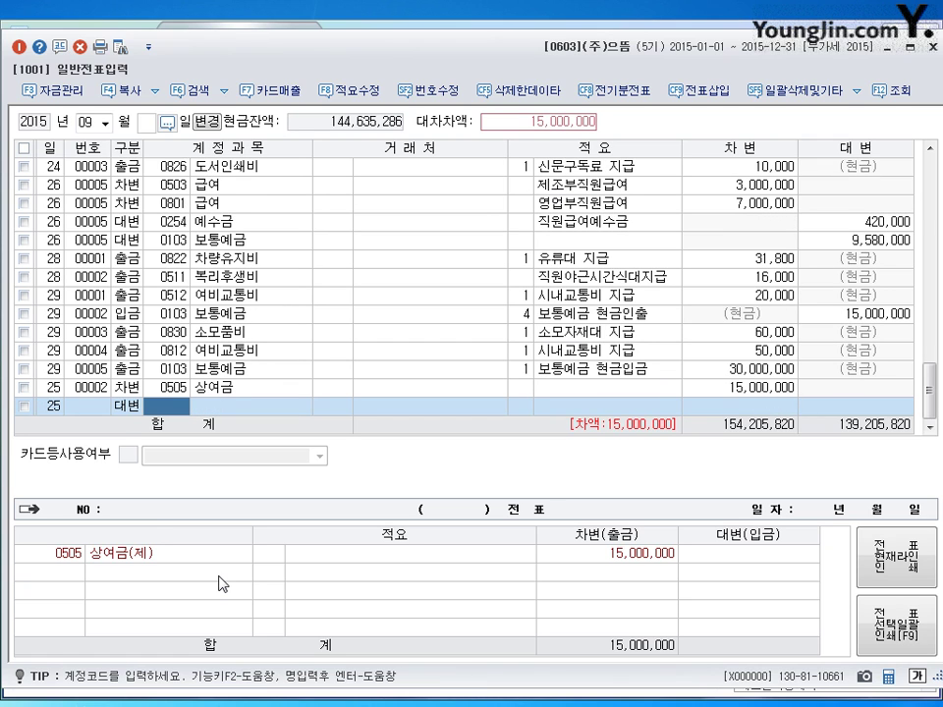
pyautogui.write('254')
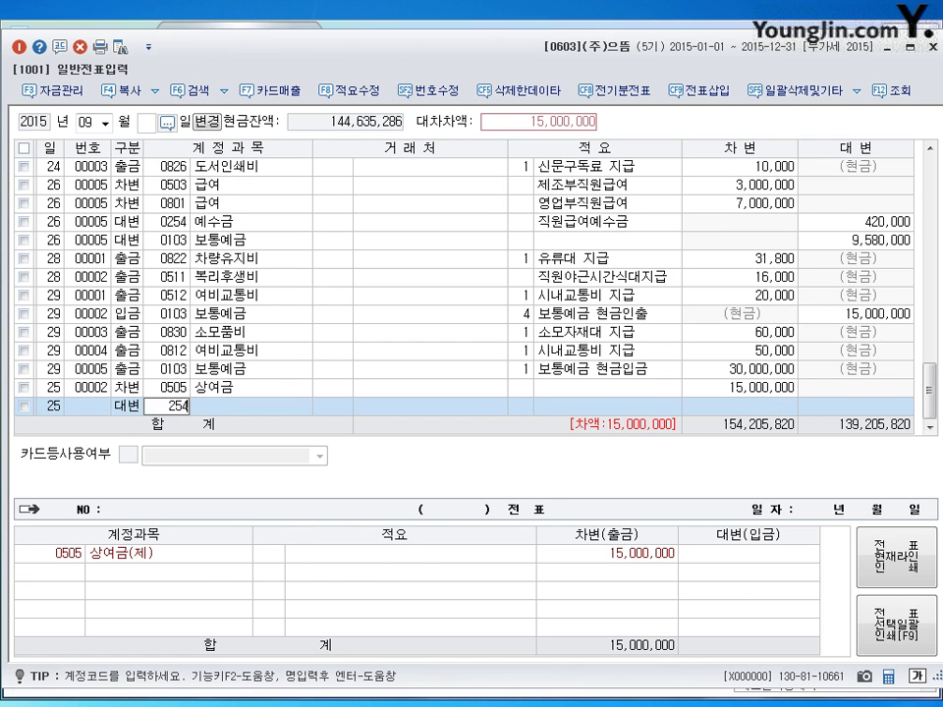
pyautogui.press('Return')
pyautogui.press('Return')
pyautogui.press('Return')
pyautogui.write('1000000')
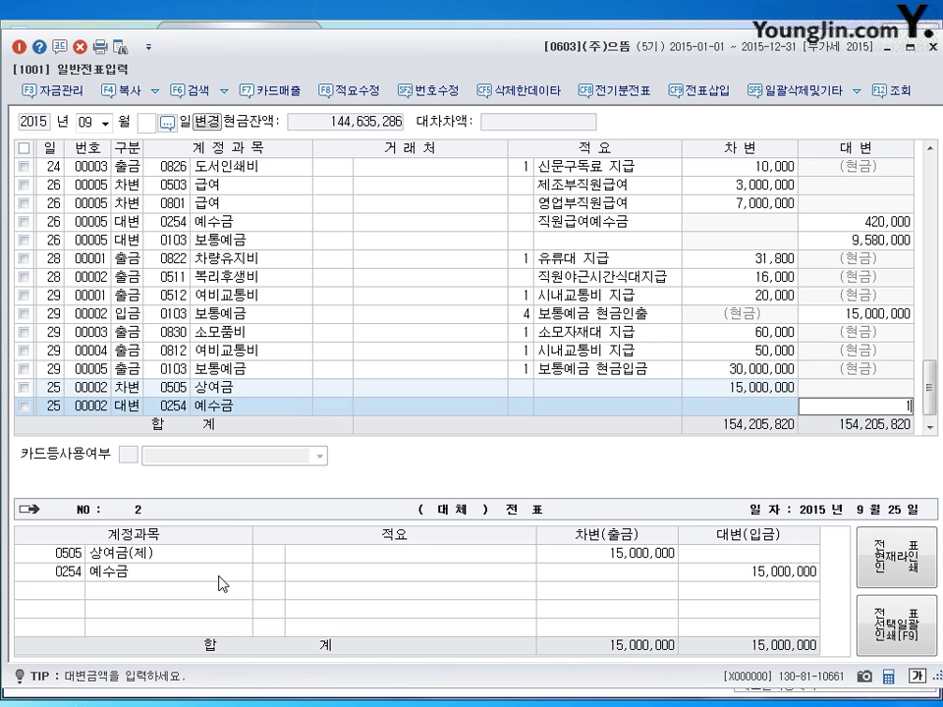
pyautogui.press('Return')
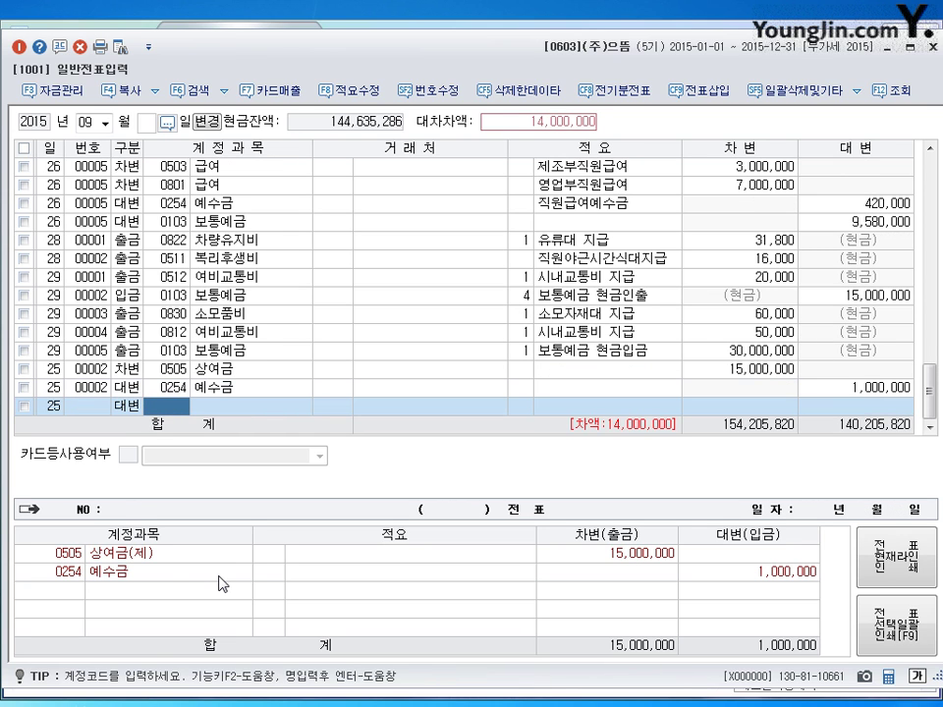
pyautogui.write('103')
pyautogui.press('Return')
pyautogui.press('Return')
pyautogui.press('Return')
pyautogui.press('Return')
pyautogui.press('Return')
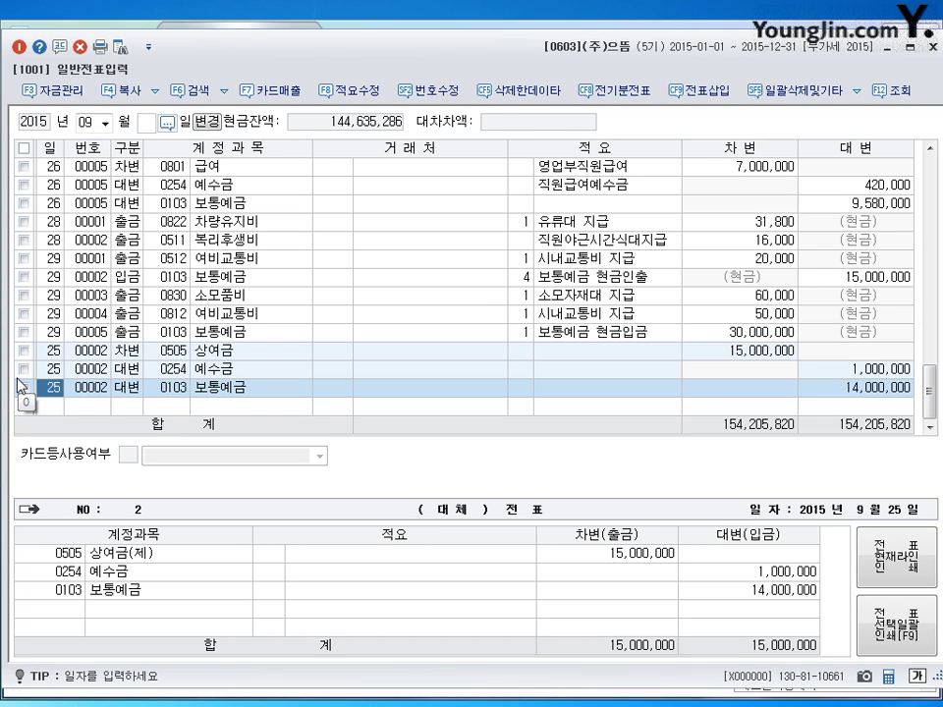
pyautogui.press('Down')
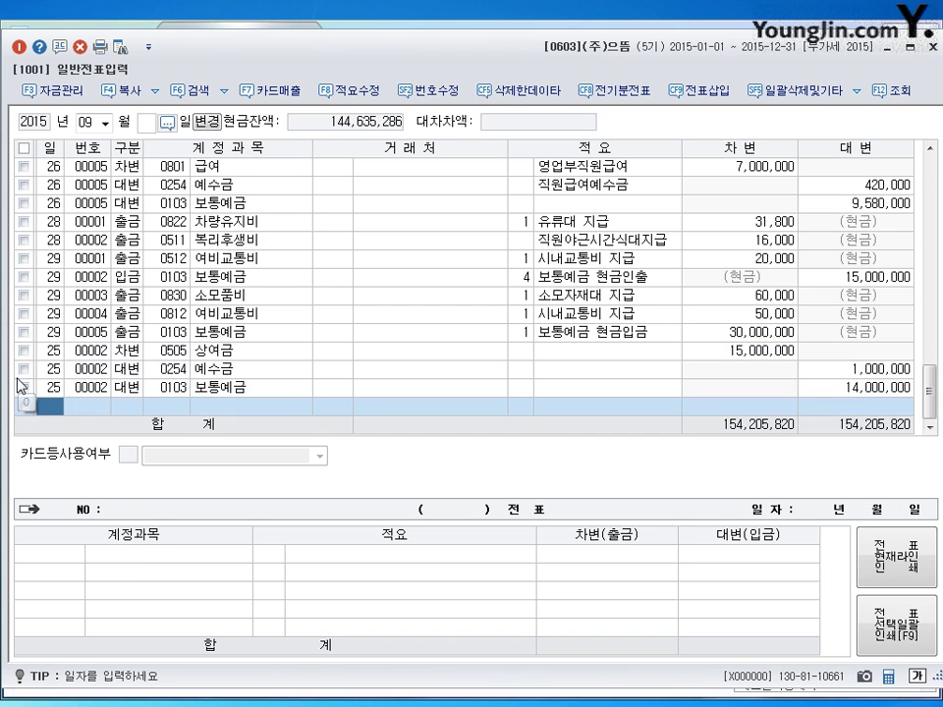
pyautogui.write('27')
pyautogui.press('Return')
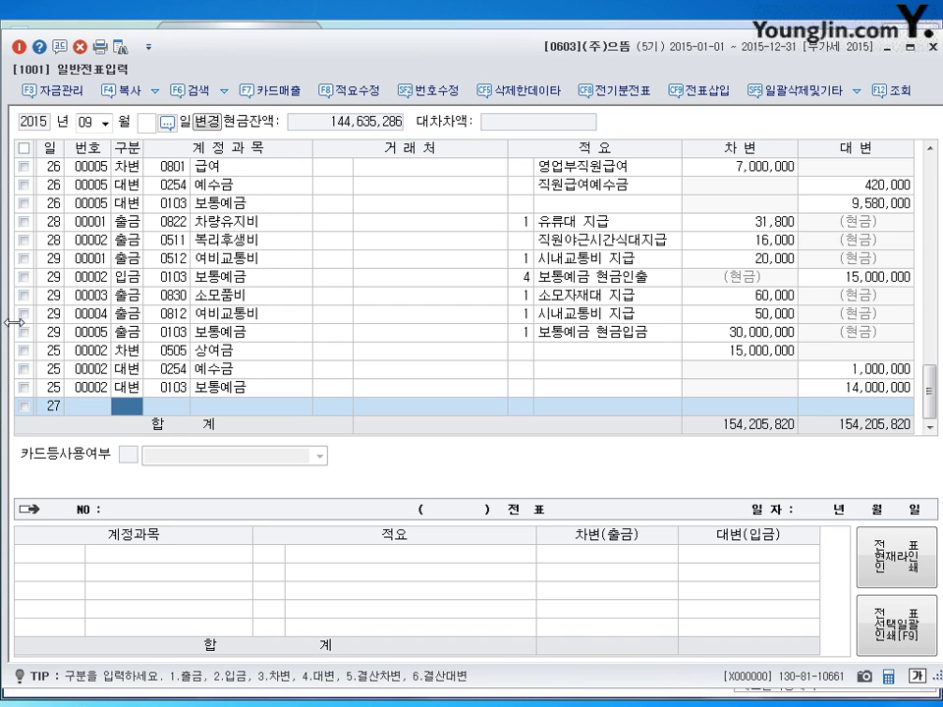
# - Load the vouchers for June 30
pyautogui.click(86, 121)
pyautogui.write('06')
pyautogui.press('Return')
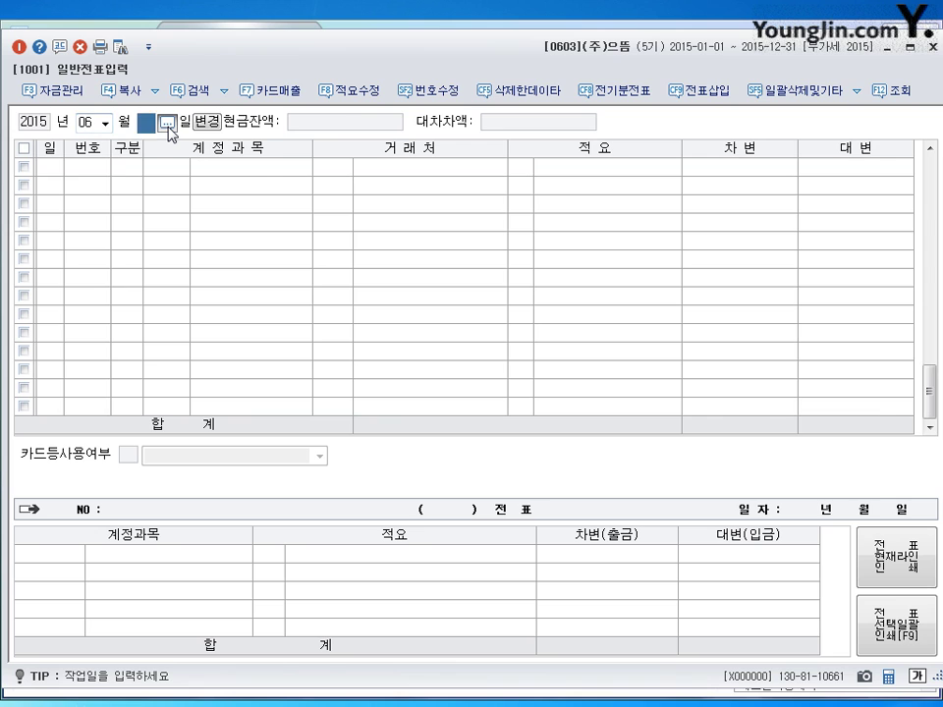
pyautogui.write('30')
pyautogui.press('Return')
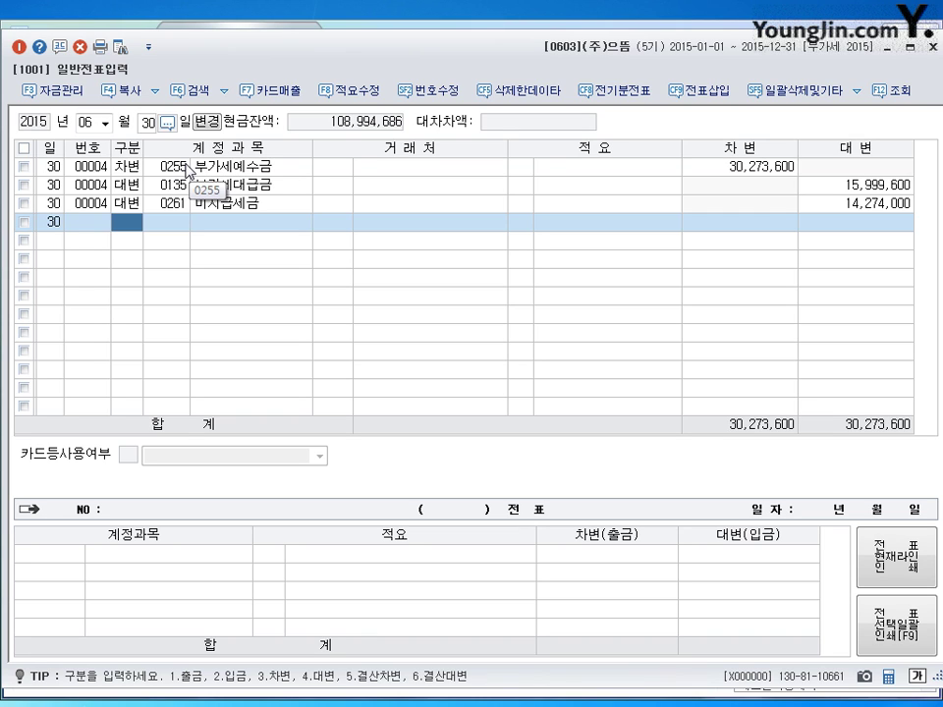
# - Check voucher 00004's amounts: 30,273,600 debit and 15,999,600 and 14,274,000 credits, then clear the grid
pyautogui.click(176, 167)
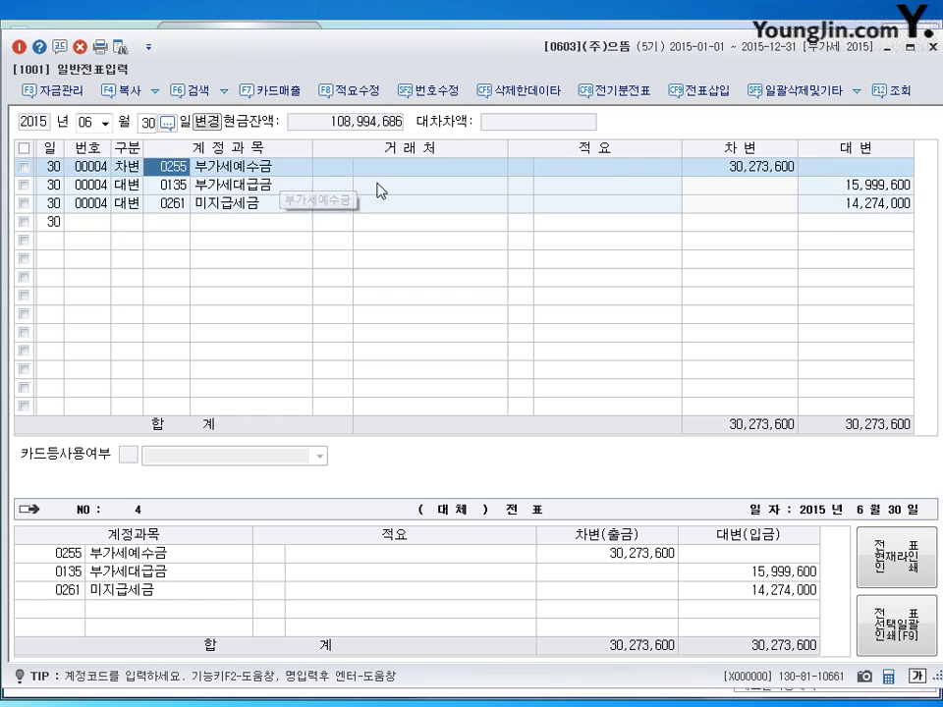
pyautogui.click(742, 167)
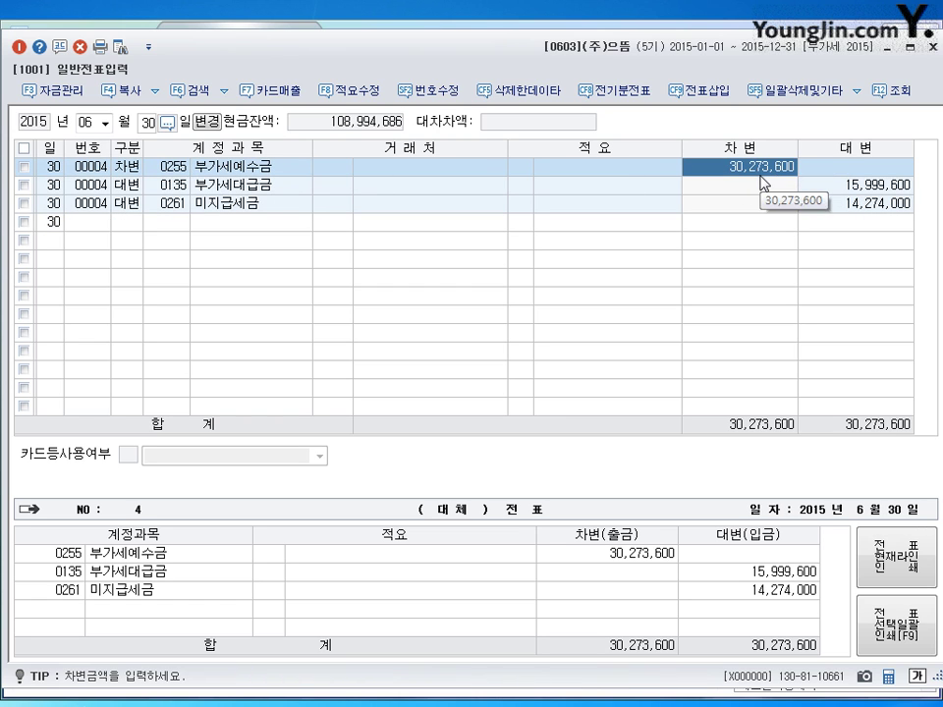
pyautogui.click(233, 189)
pyautogui.click(855, 185)
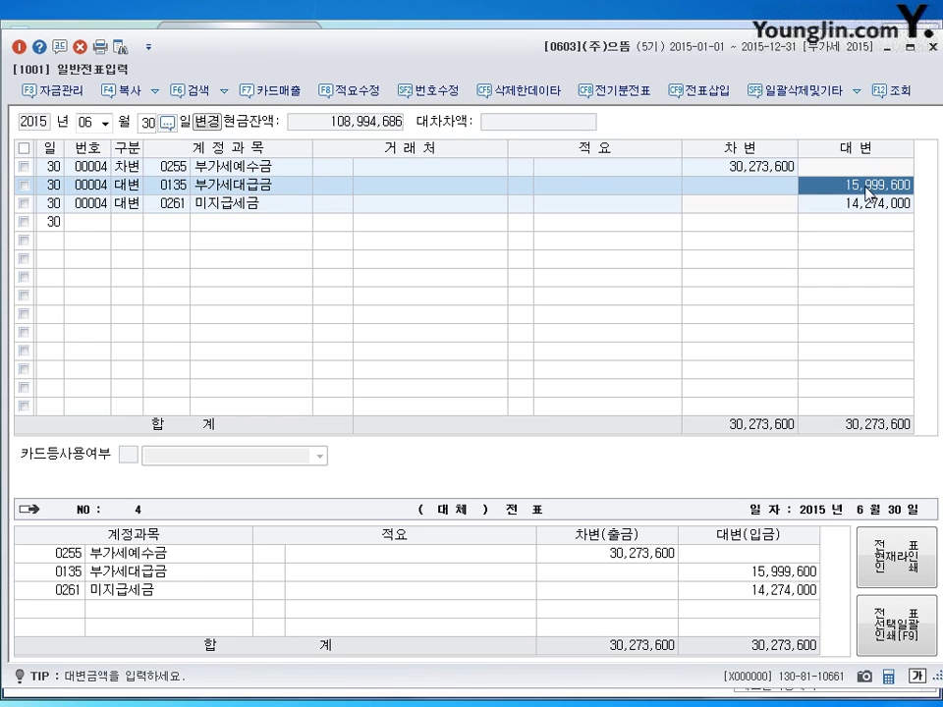
pyautogui.click(762, 169)
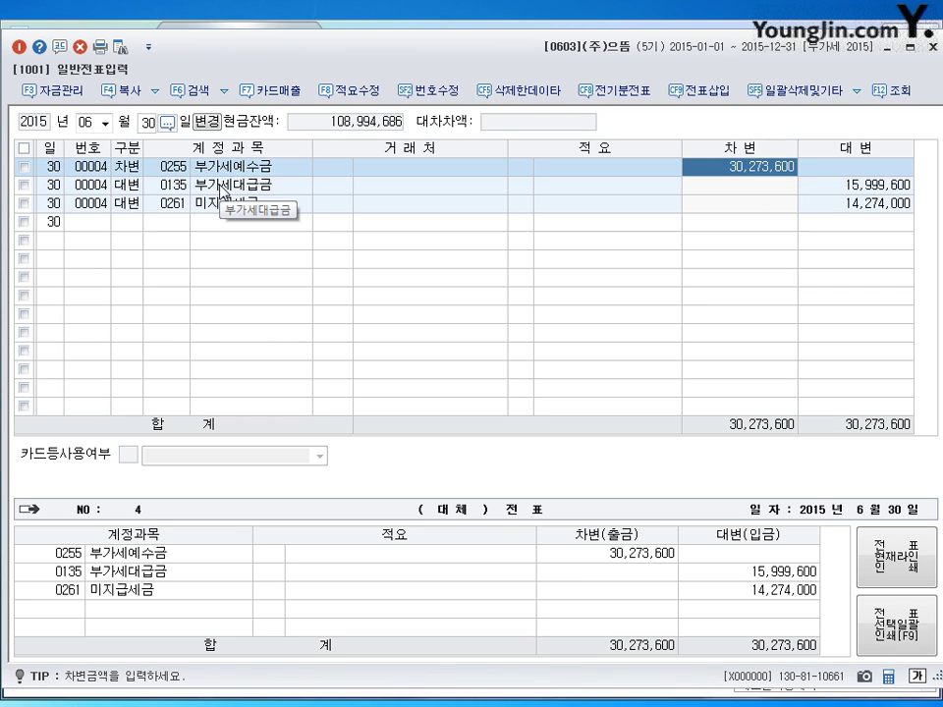
pyautogui.click(889, 186)
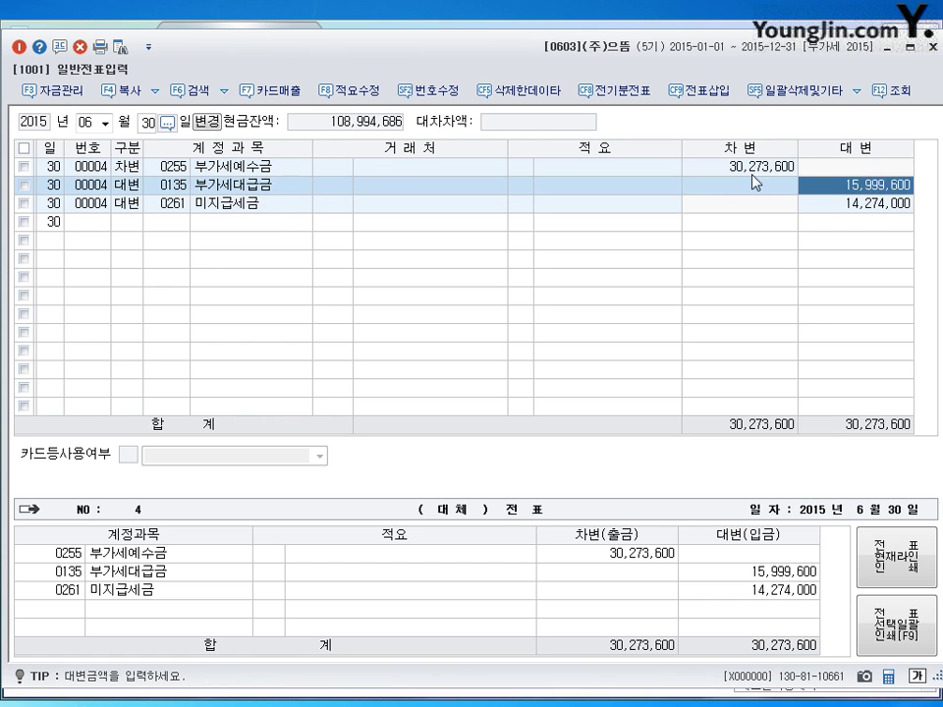
pyautogui.click(732, 170)
pyautogui.click(889, 187)
pyautogui.click(783, 174)
pyautogui.click(854, 186)
pyautogui.click(827, 206)
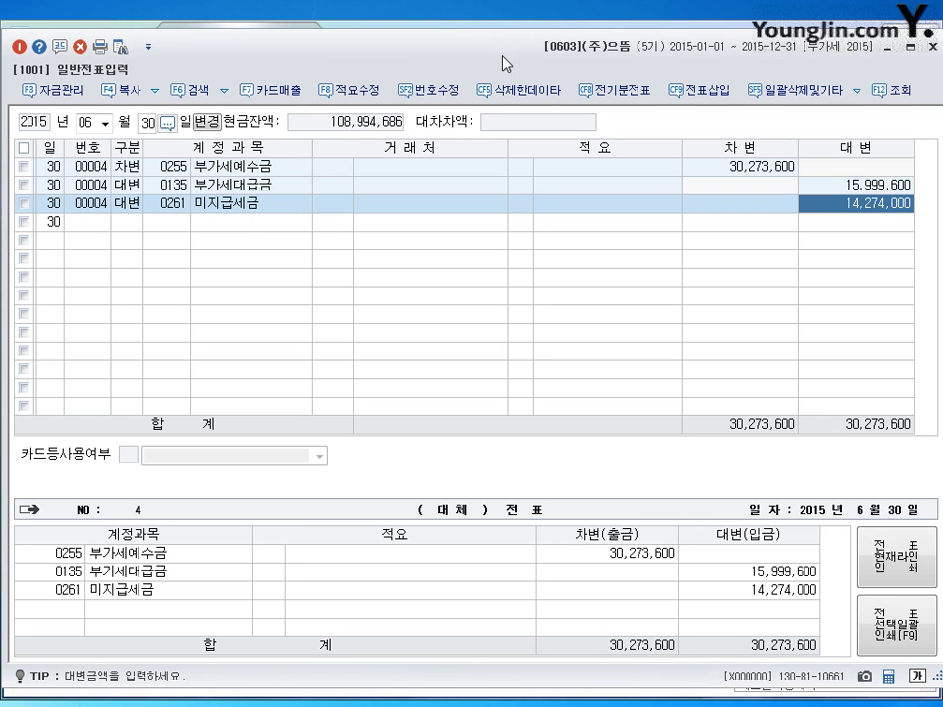
pyautogui.click(88, 125)
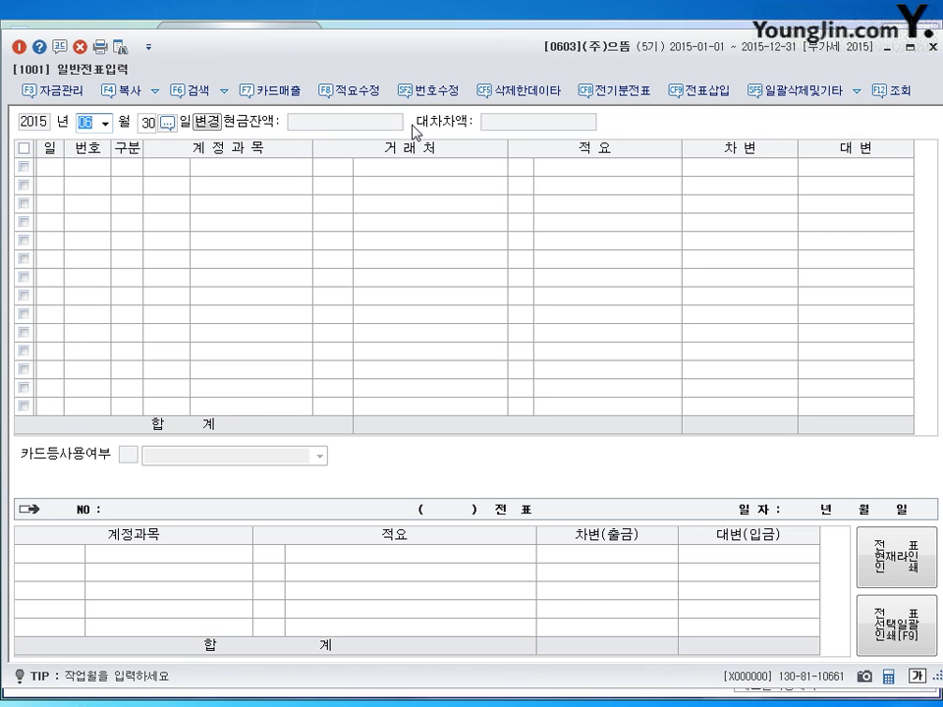
# - Reload all September entries with a new row, after dismissing the day-32 range warning
pyautogui.write('09')
pyautogui.press('Return')
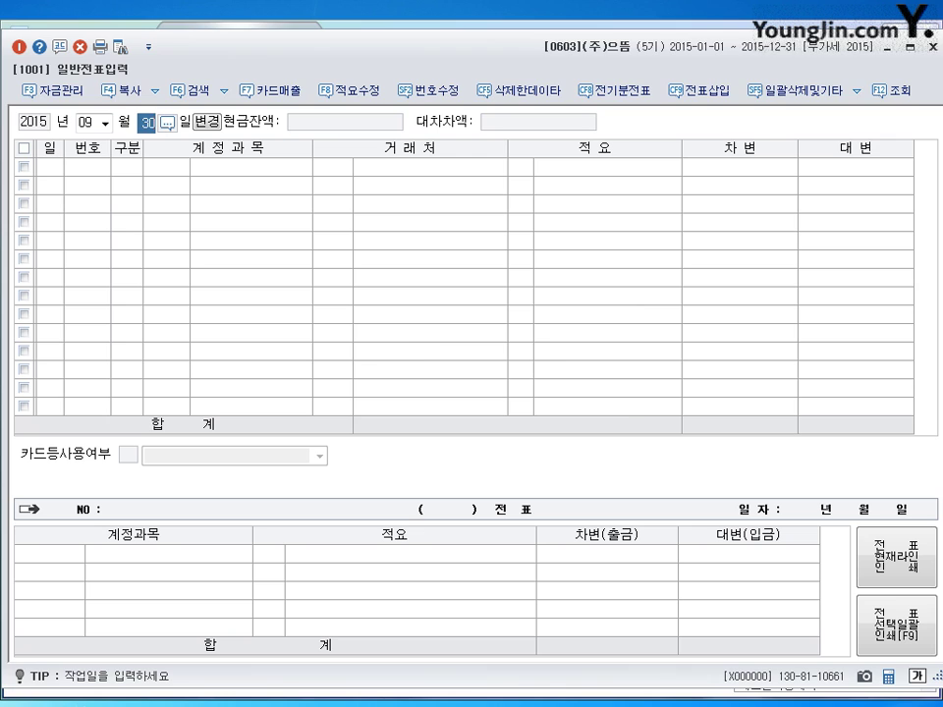
pyautogui.write('32')
pyautogui.press('Return')
pyautogui.click(460, 390)
pyautogui.write('27')
pyautogui.press('Return')
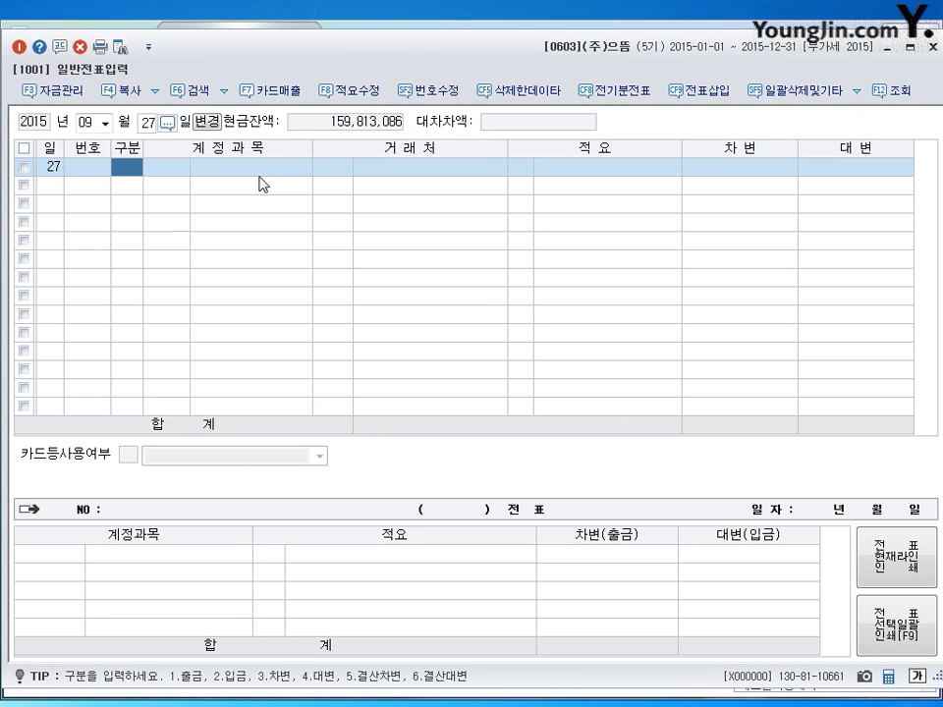
pyautogui.click(147, 124)
pyautogui.press('BackSpace')
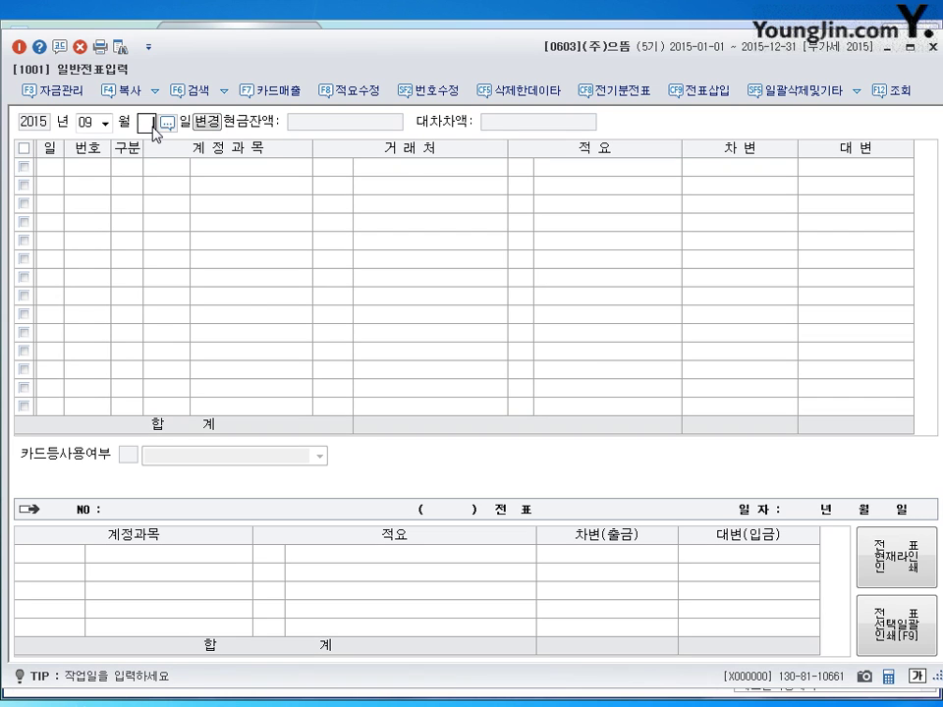
pyautogui.press('Return')
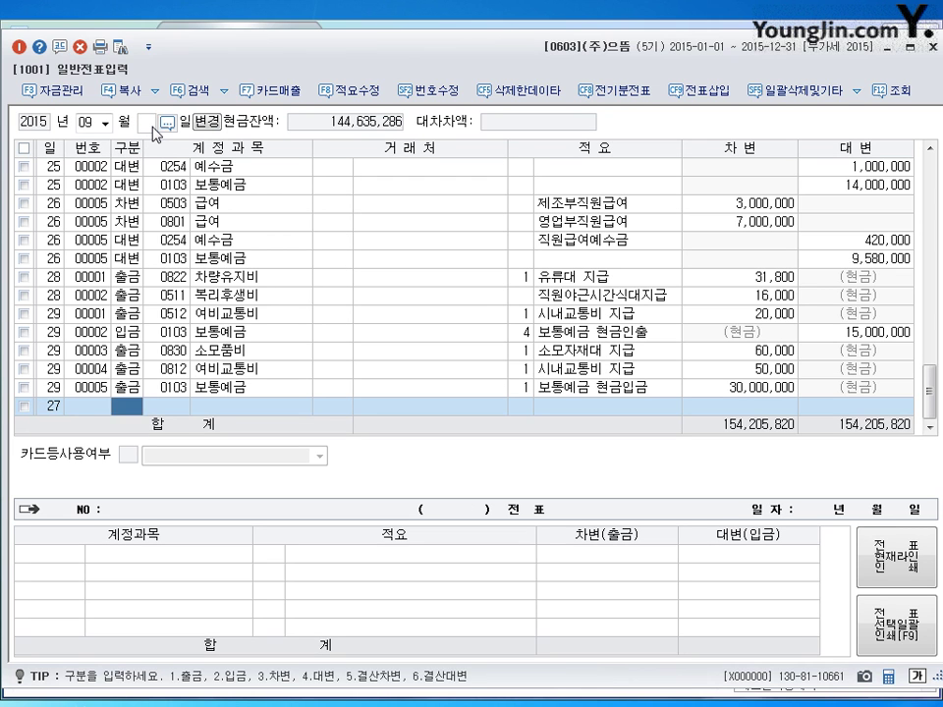
# - Debit 0261 미지급세금 14,274,000 and 0817 세금과공과 274,060
pyautogui.write('3')
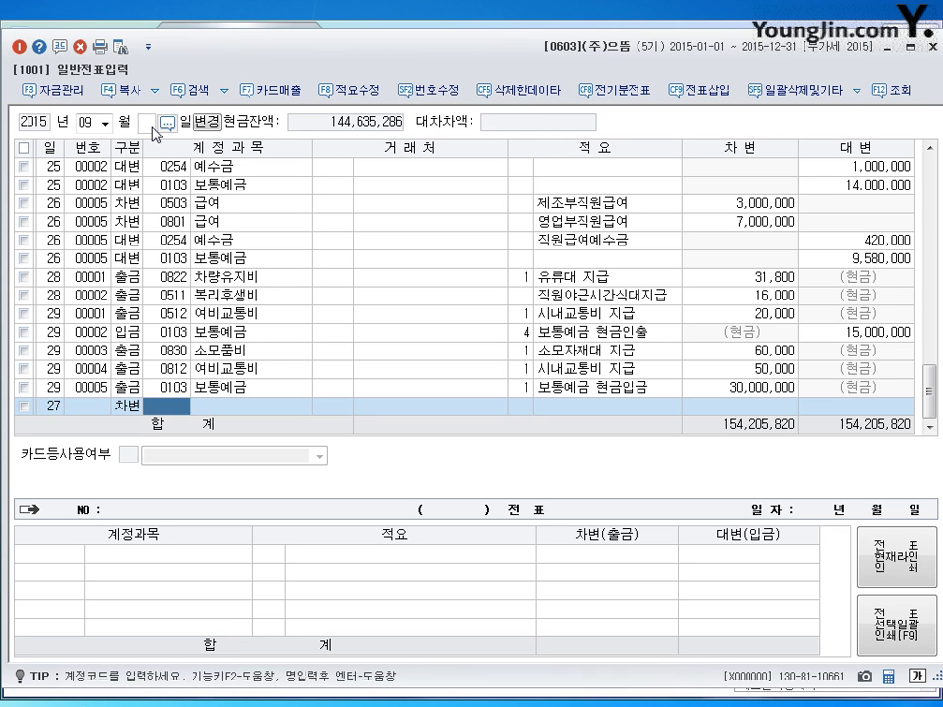
pyautogui.write('261')
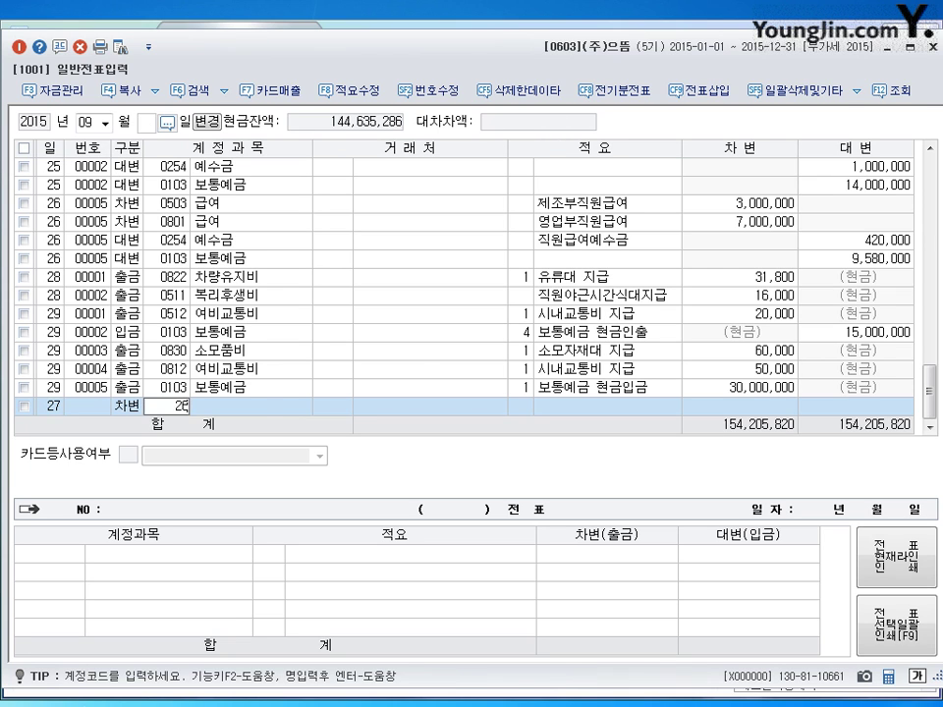
pyautogui.press('Return')
pyautogui.press('Return')
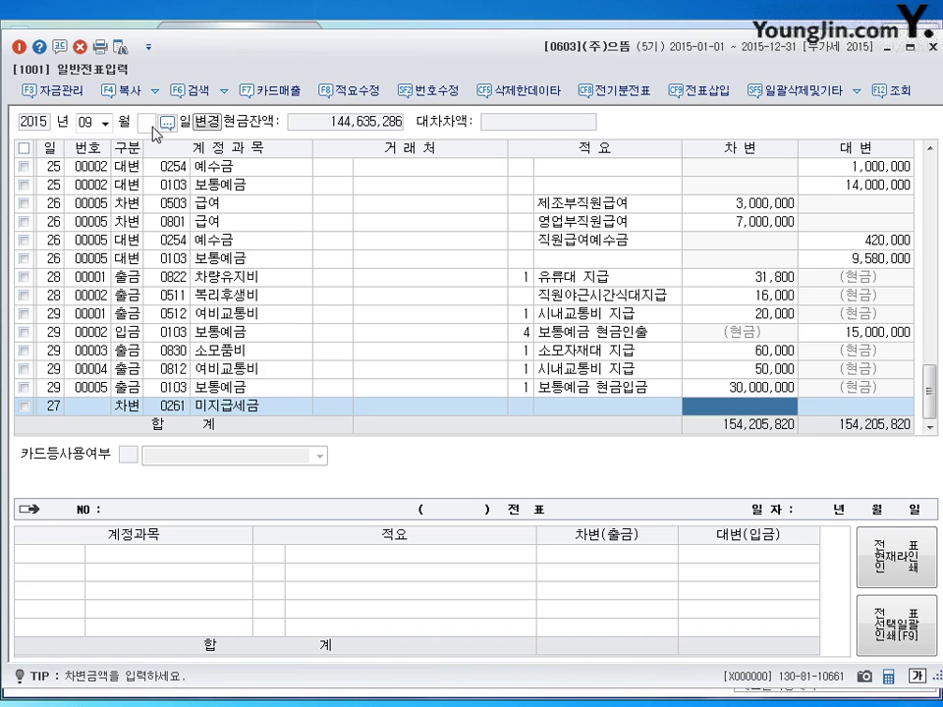
pyautogui.write('14')
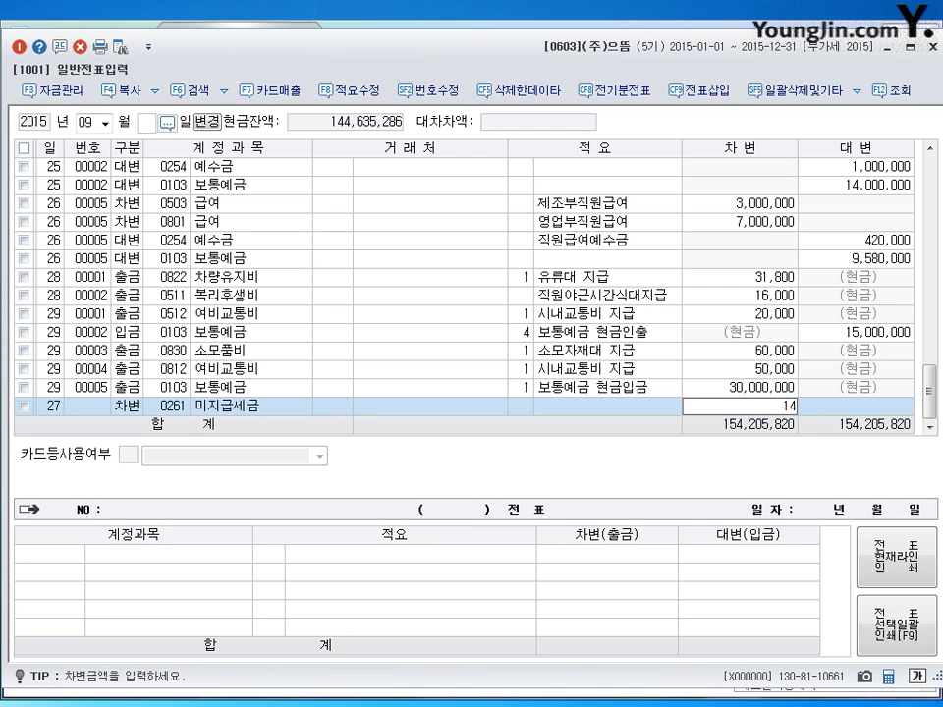
pyautogui.write(',274,000')
pyautogui.press('Return')
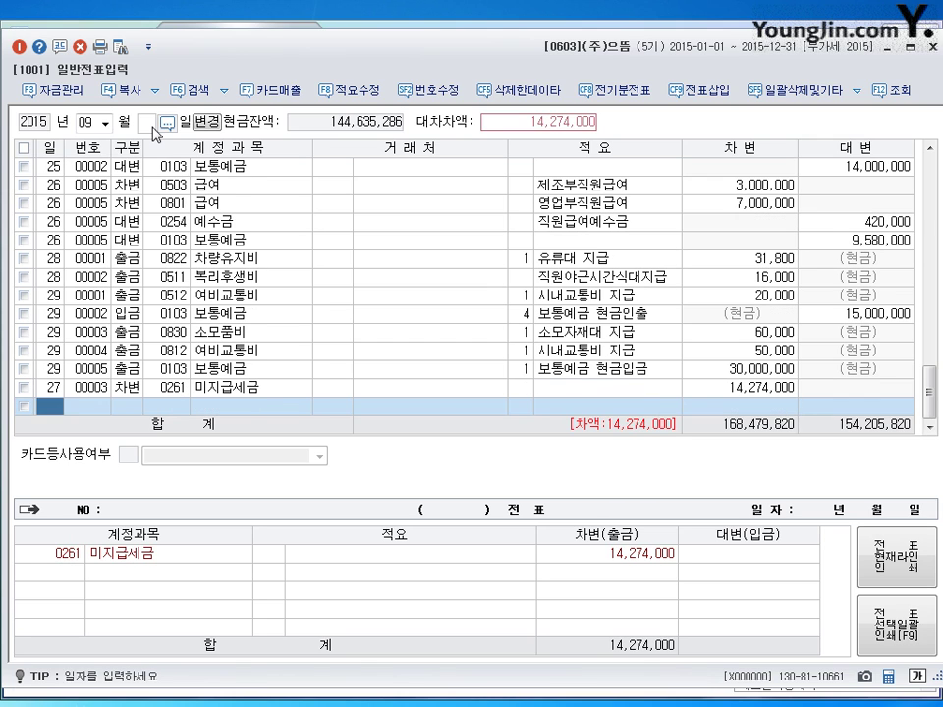
pyautogui.write('3')
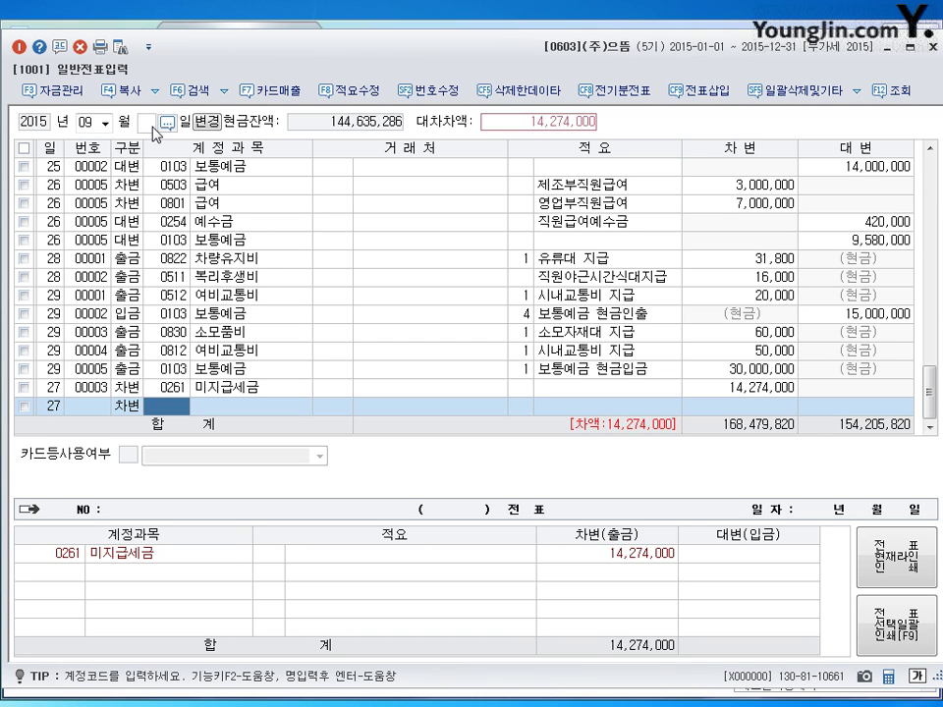
pyautogui.write('6')
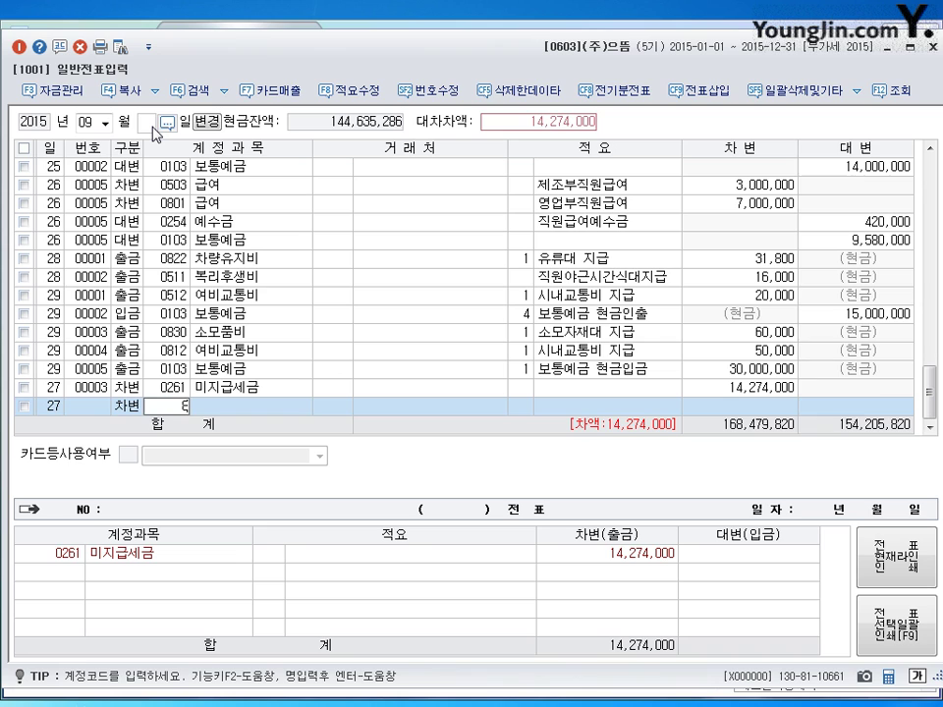
pyautogui.write('17')
pyautogui.press('Return')
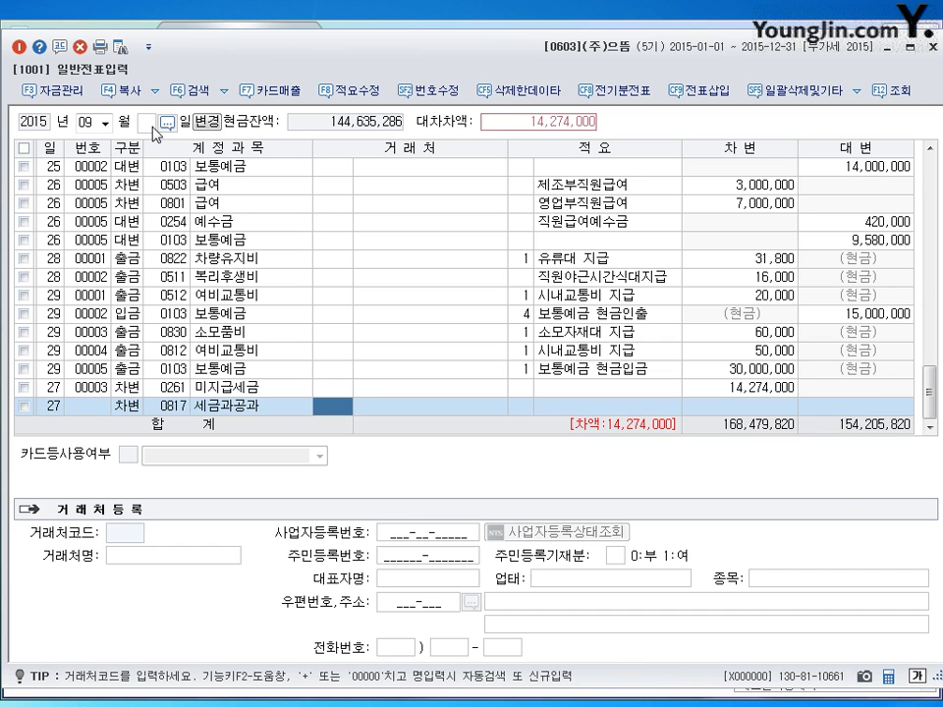
pyautogui.press('Return')
pyautogui.press('Return')
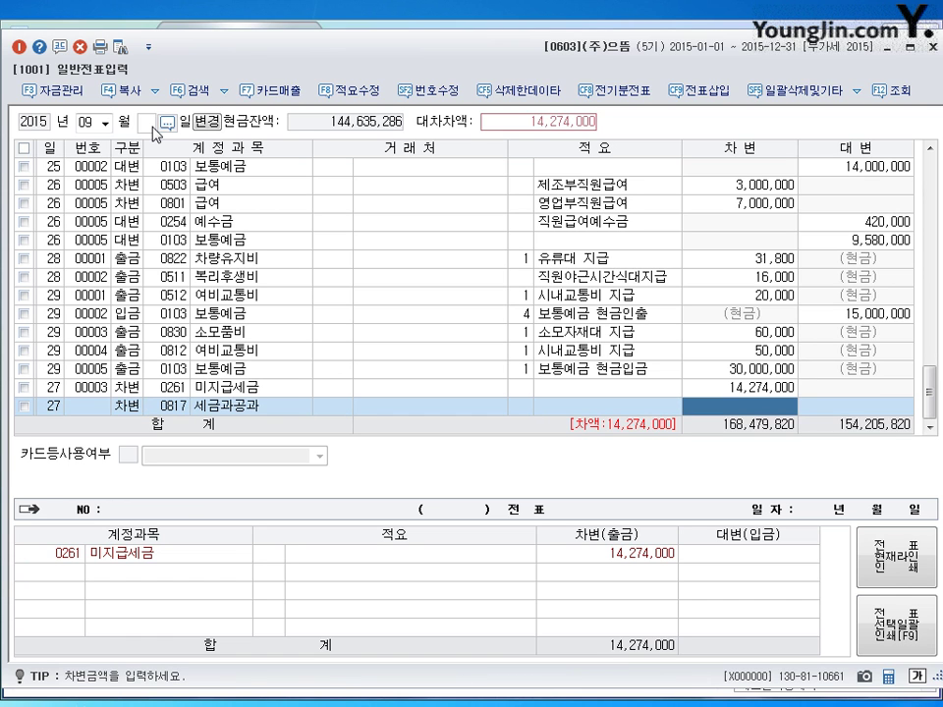
pyautogui.write('2')
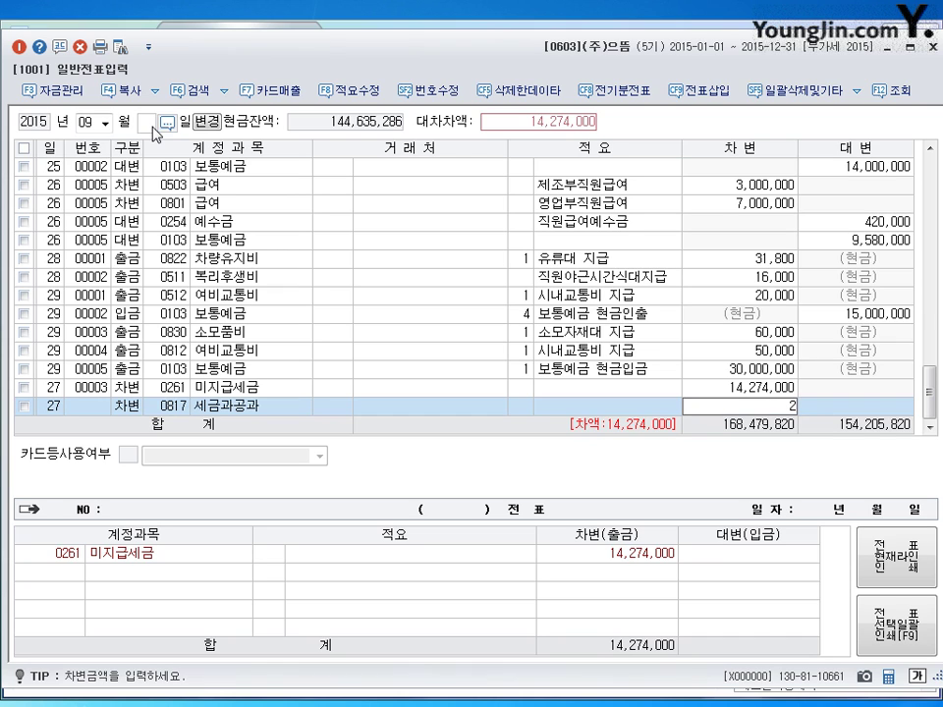
pyautogui.write('74,060')
pyautogui.press('Return')
pyautogui.press('Return')
# - Credit 0103 보통예금 14,548,060 to balance the September 27 voucher, then close the screen
pyautogui.press('4')
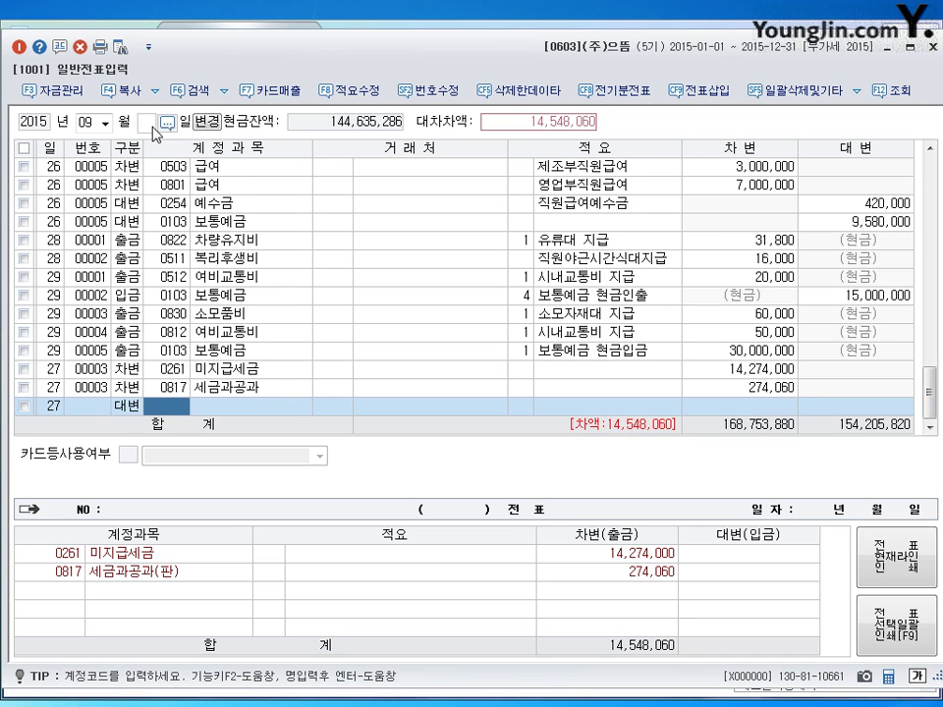
pyautogui.write('103')
pyautogui.press('Return')
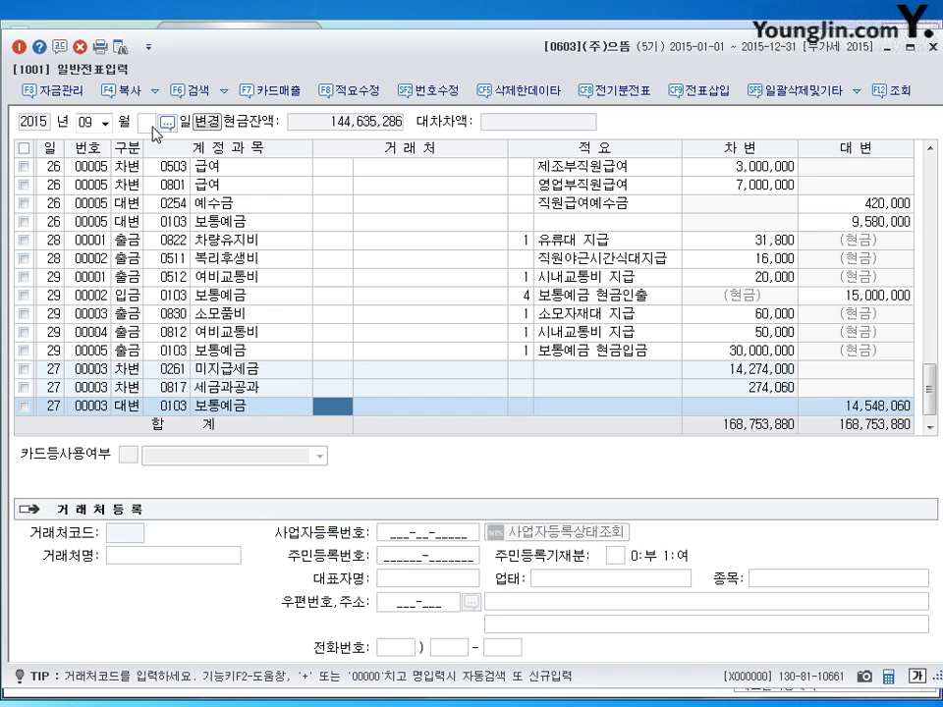
pyautogui.press('Return')
pyautogui.press('Return')
pyautogui.press('Return')
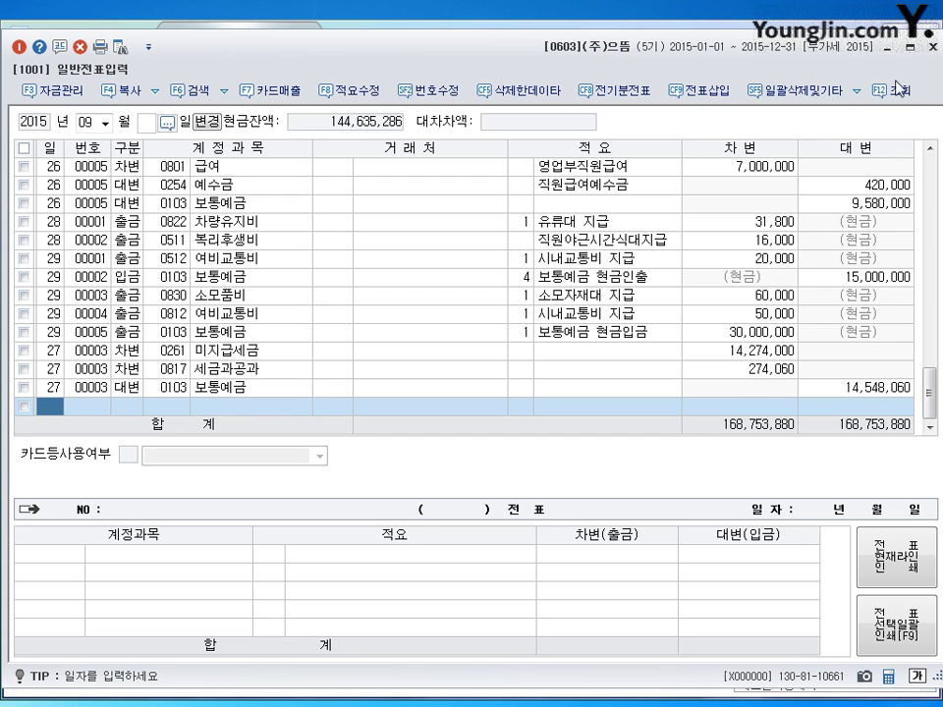
pyautogui.click(930, 45)
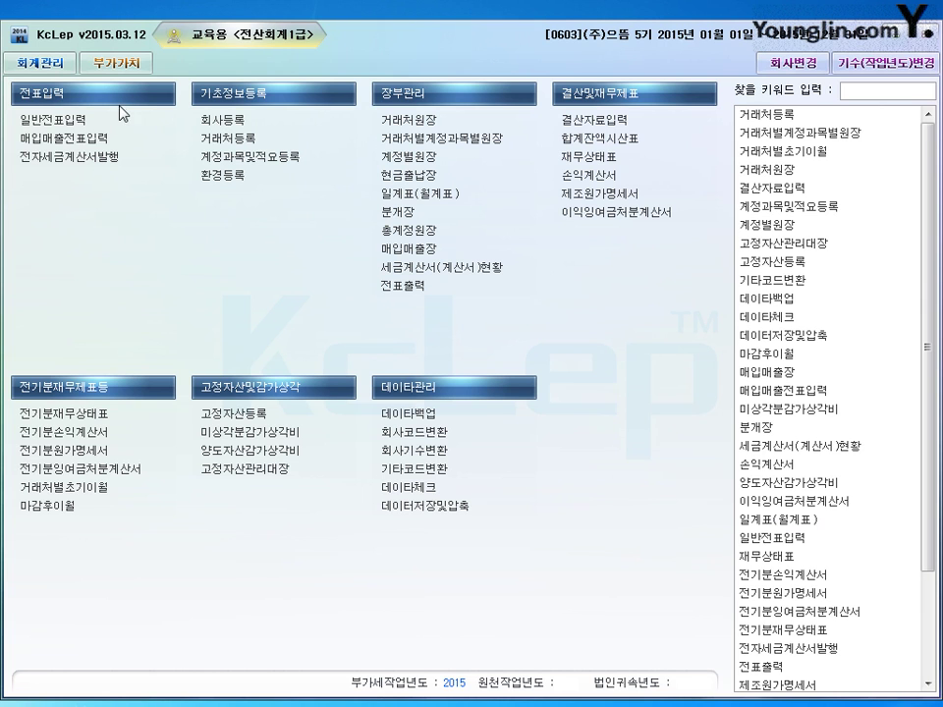
# - Open 매입매출전표입력 from the 전표입력 menu
pyautogui.click(108, 145)
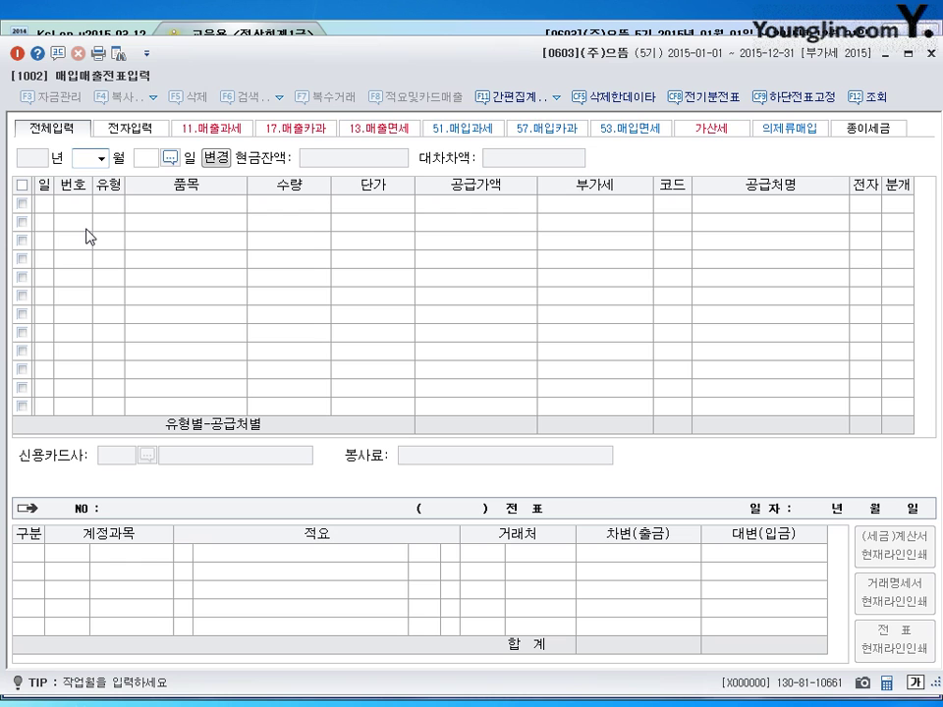
# - Load July and start a new entry dated the 20th
pyautogui.write('7')
pyautogui.press('Return')
pyautogui.press('Return')
pyautogui.write('2015')
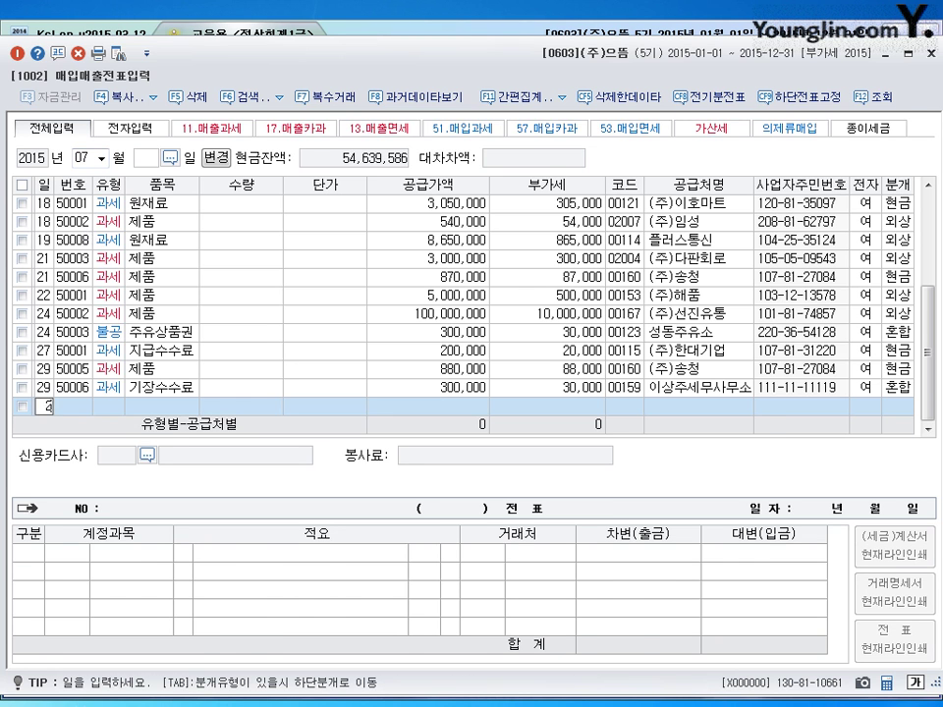
pyautogui.press('Return')
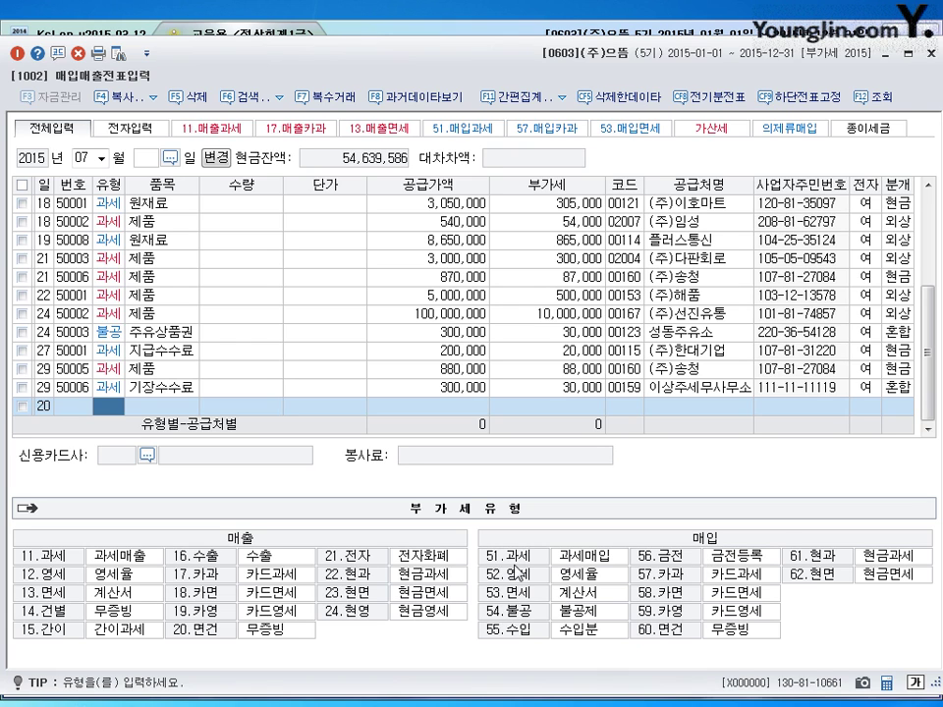
# - Enter a type 51 taxable purchase of 공장임대료 with a 3,000,000 supply amount
pyautogui.write('51')
pyautogui.press('Return')
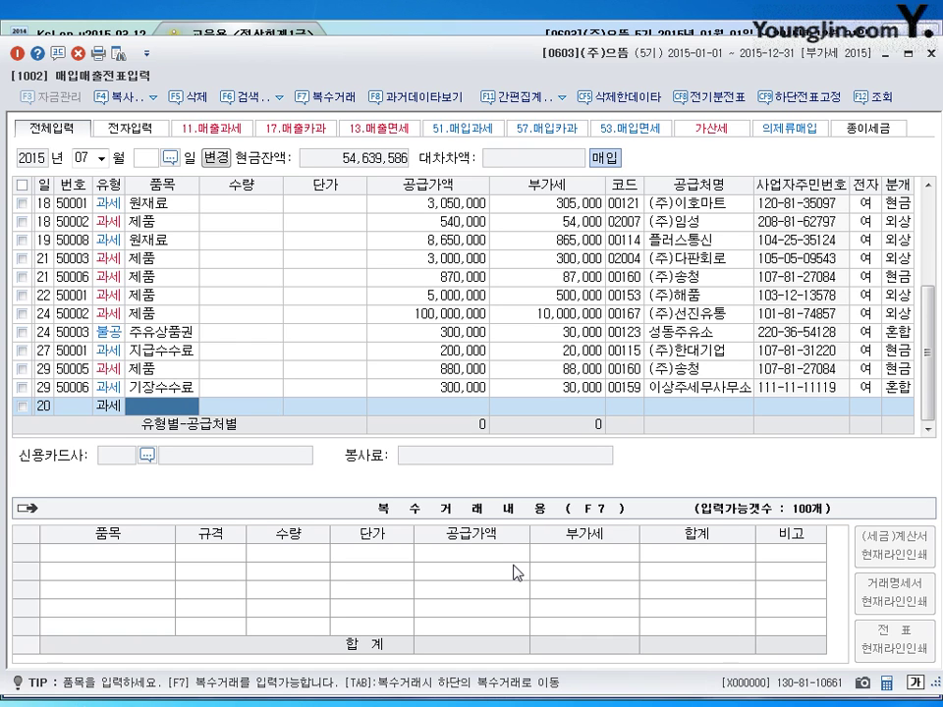
pyautogui.write('공장임디')
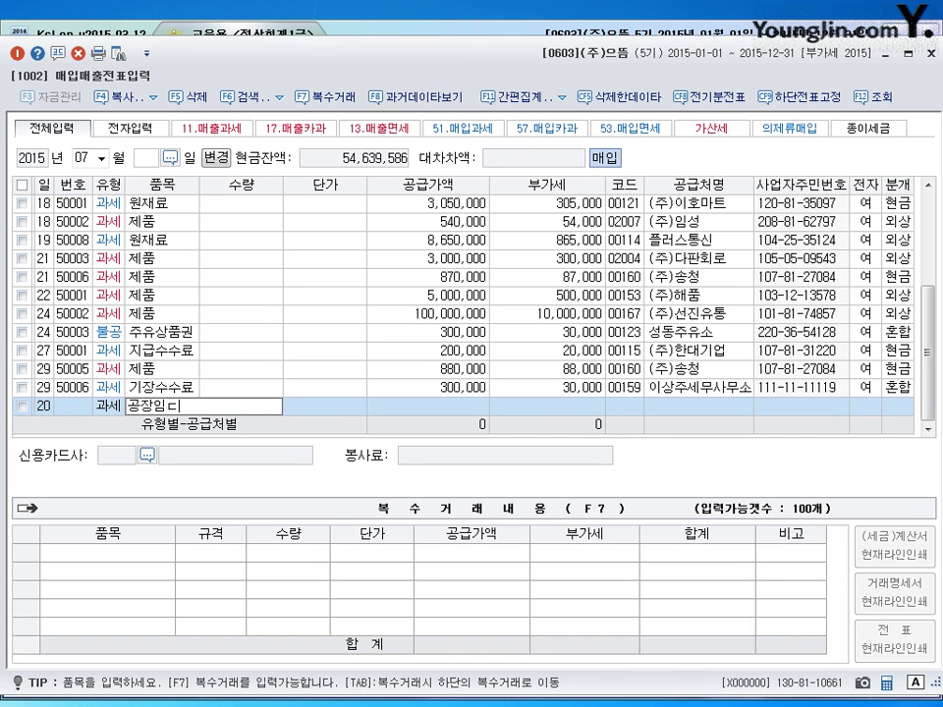
pyautogui.press('BackSpace')
pyautogui.write('대료')
pyautogui.press('Return')
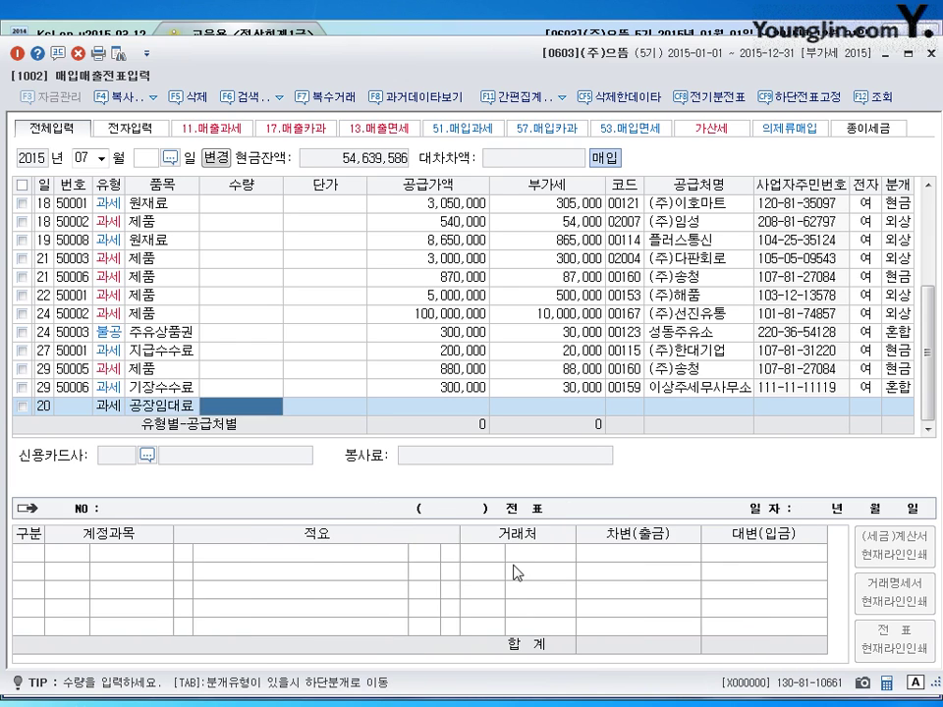
pyautogui.hotkey('shift', 'Tab')
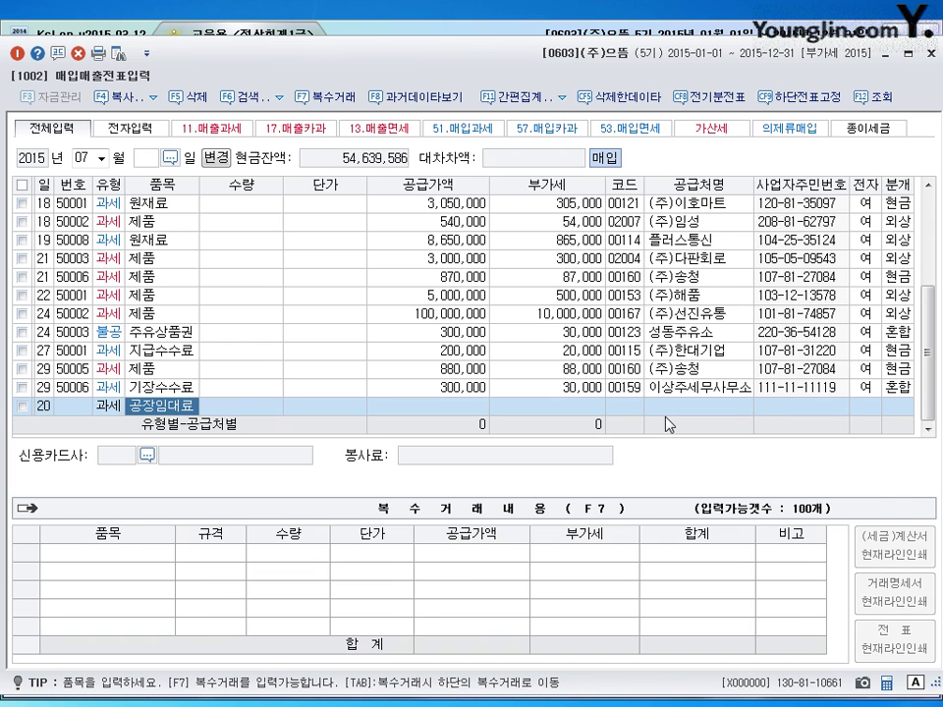
pyautogui.press('Return')
pyautogui.press('Return')
pyautogui.press('Return')
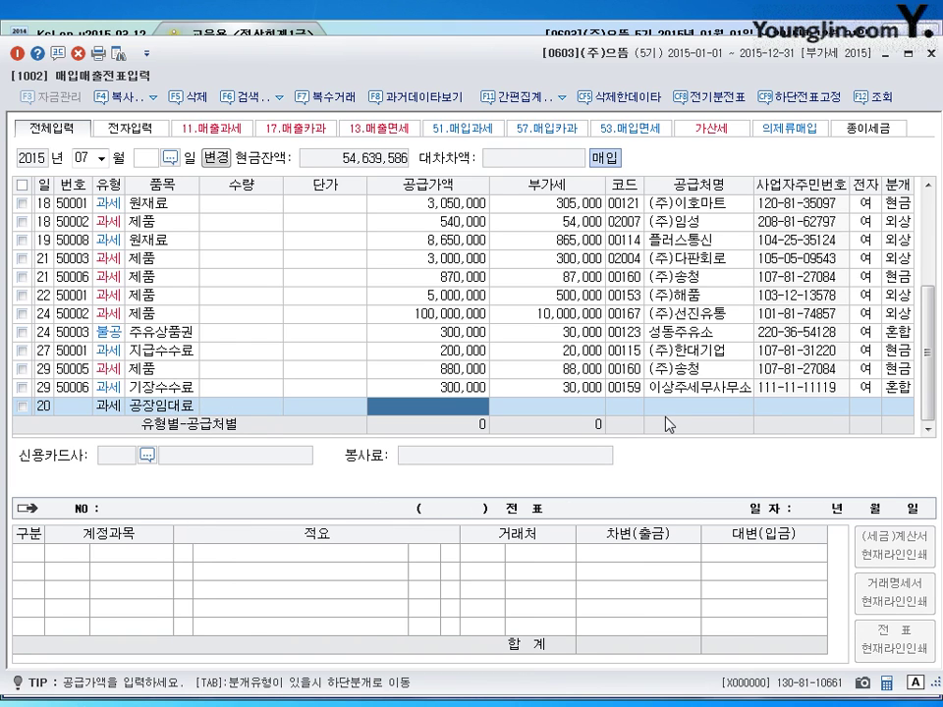
pyautogui.write('3000000')
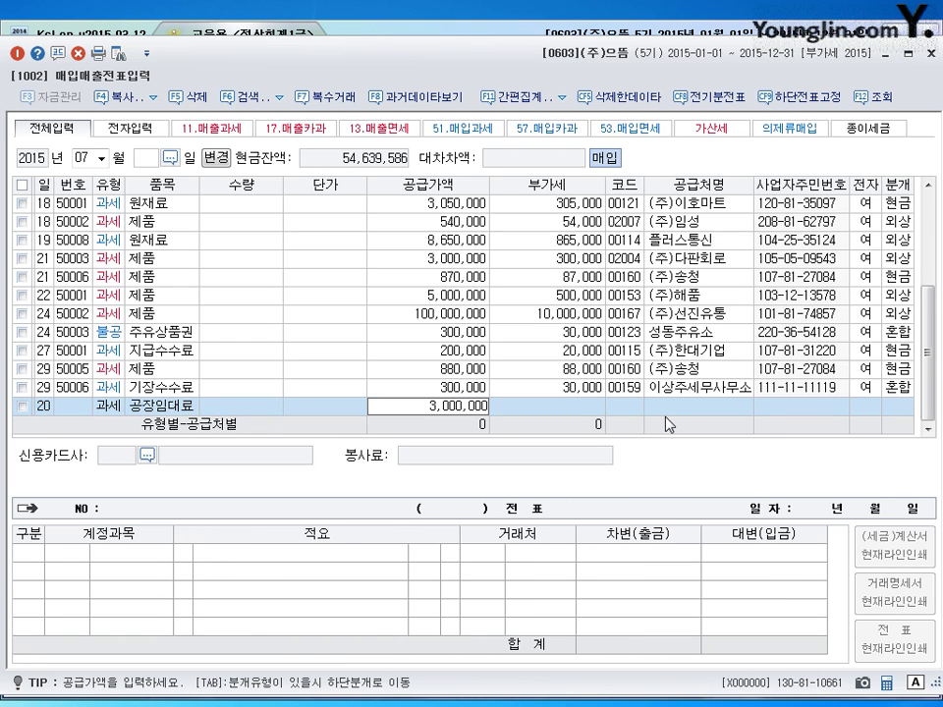
pyautogui.press('Return')
pyautogui.press('Return')
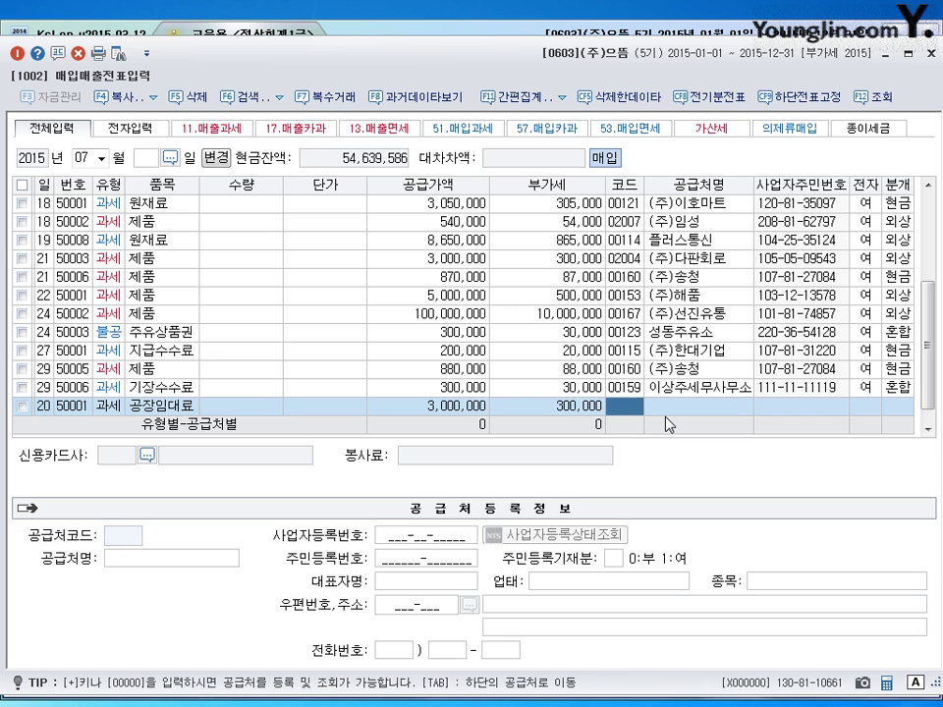
# - Set the supplier to 00130 홍덕산업, the invoice to electronic, and the journal to mixed
pyautogui.write('홍덕')
pyautogui.press('Return')
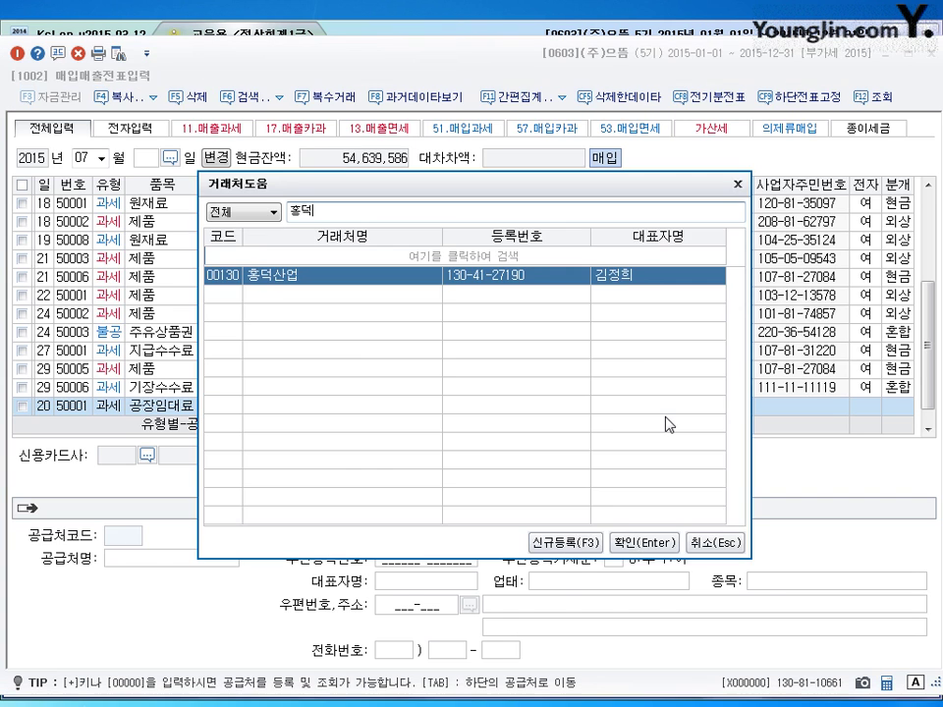
pyautogui.press('Return')
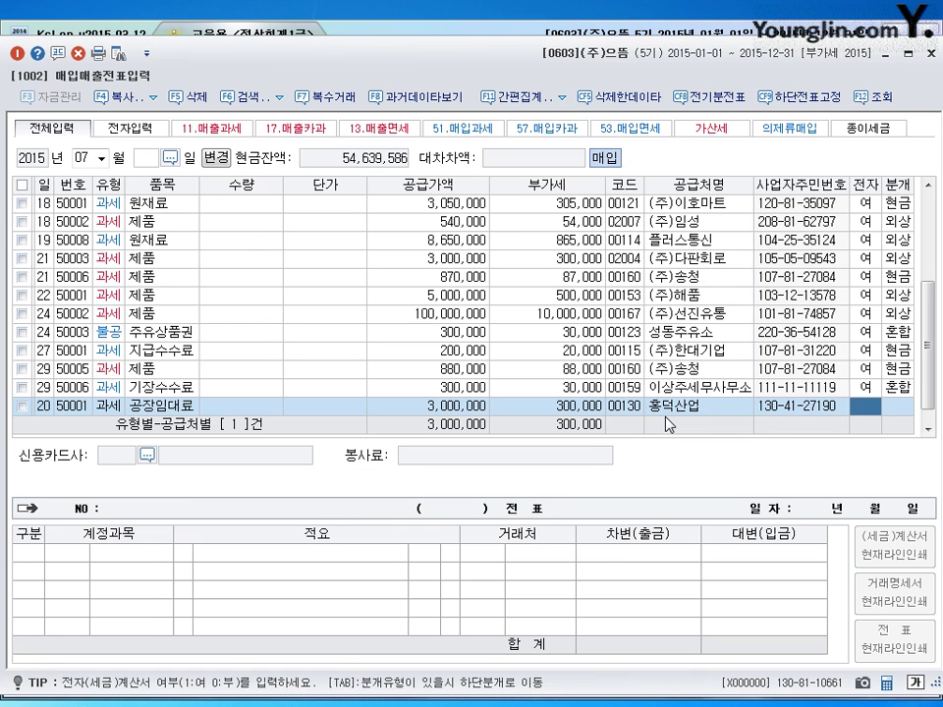
pyautogui.write('1')
pyautogui.press('Return')
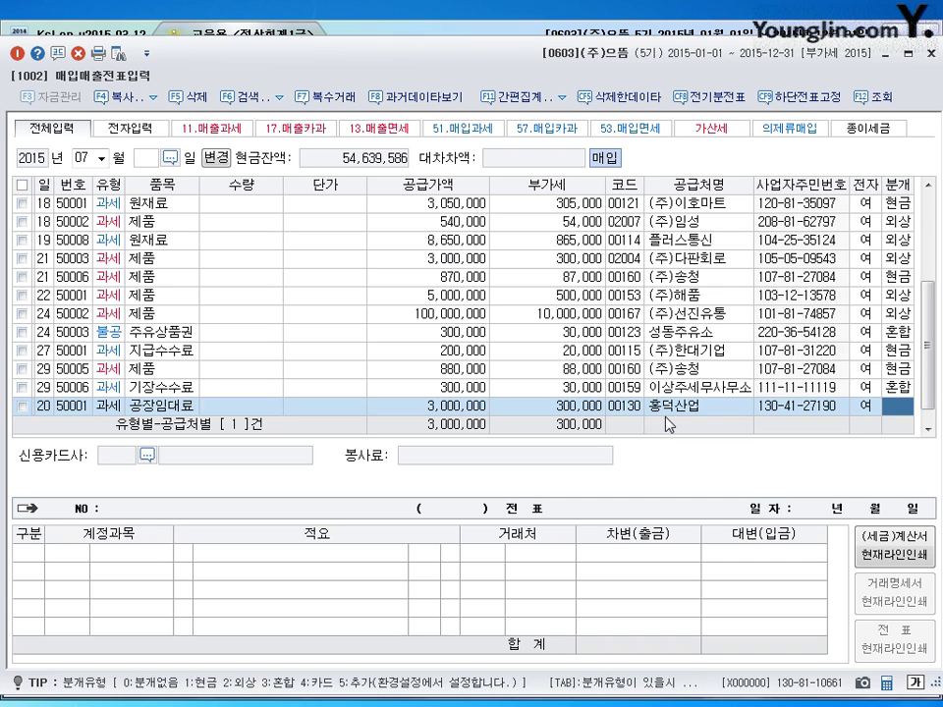
pyautogui.write('3')
pyautogui.press('Return')
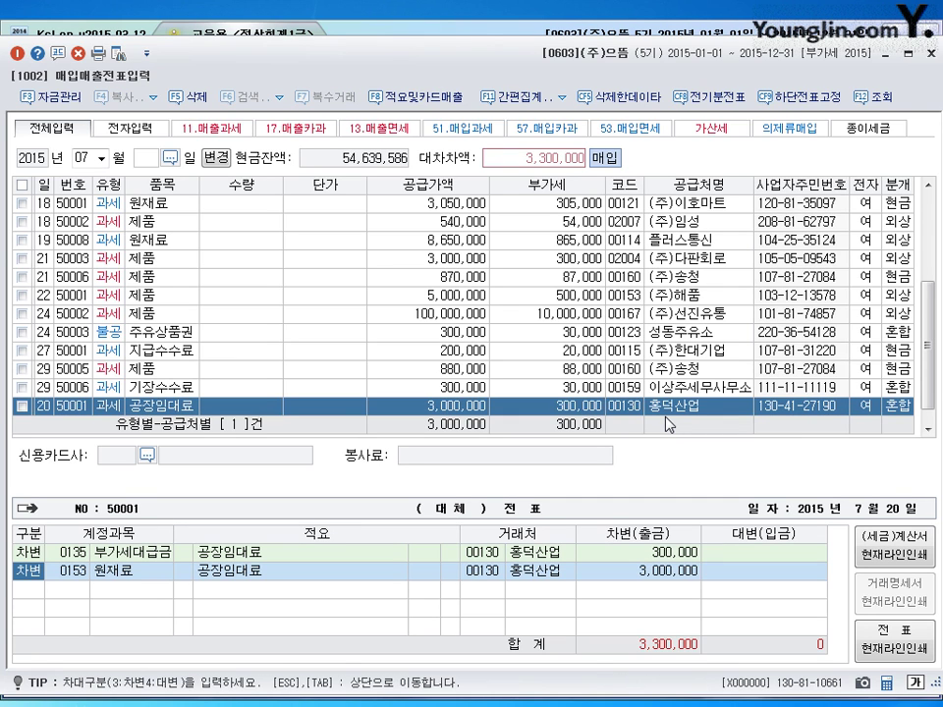
# - Debit the 3,000,000 to 0519 임차료
pyautogui.press('Return')
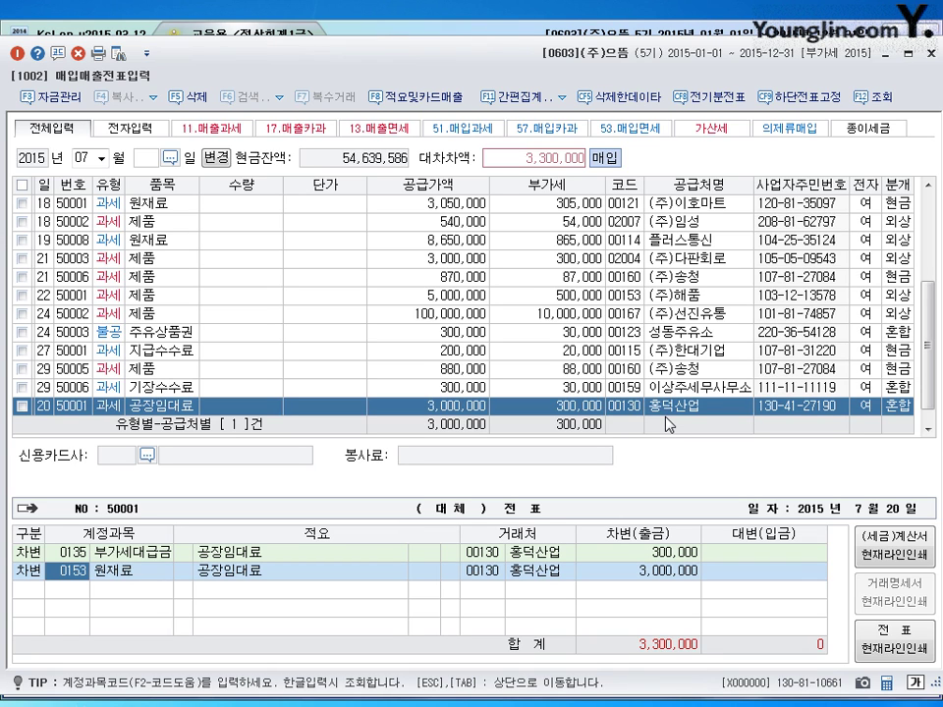
pyautogui.write('0519')
pyautogui.press('Return')
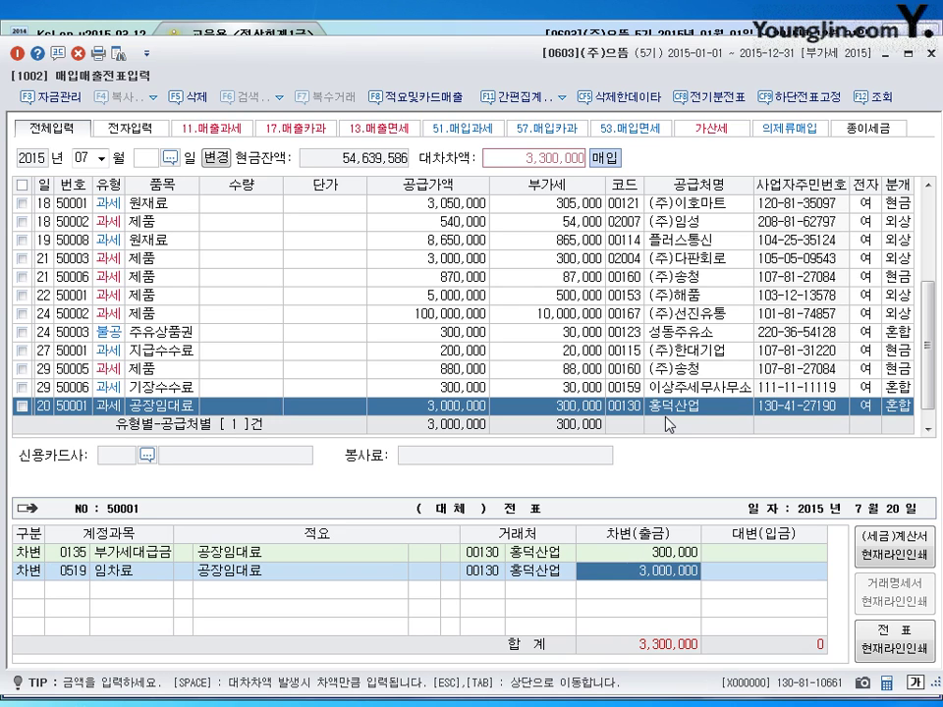
pyautogui.press('Return')
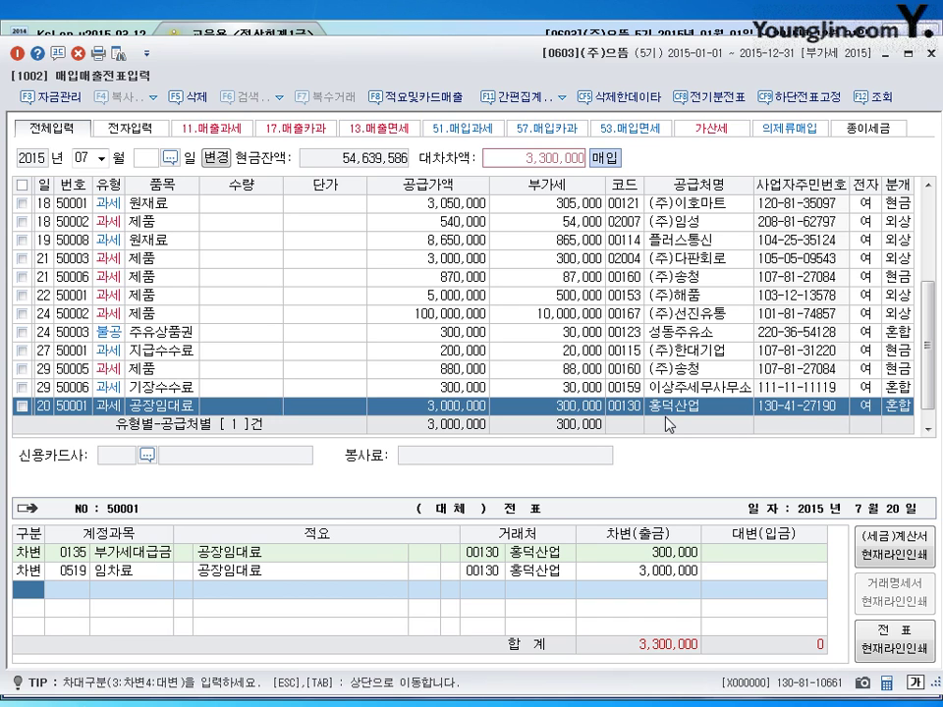
# - Credit 300,000 to 0101 현금 and 3,000,000 to 0253 미지급금, then save the voucher
pyautogui.write('4')
pyautogui.press('Return')
pyautogui.write('101')
pyautogui.press('Return')
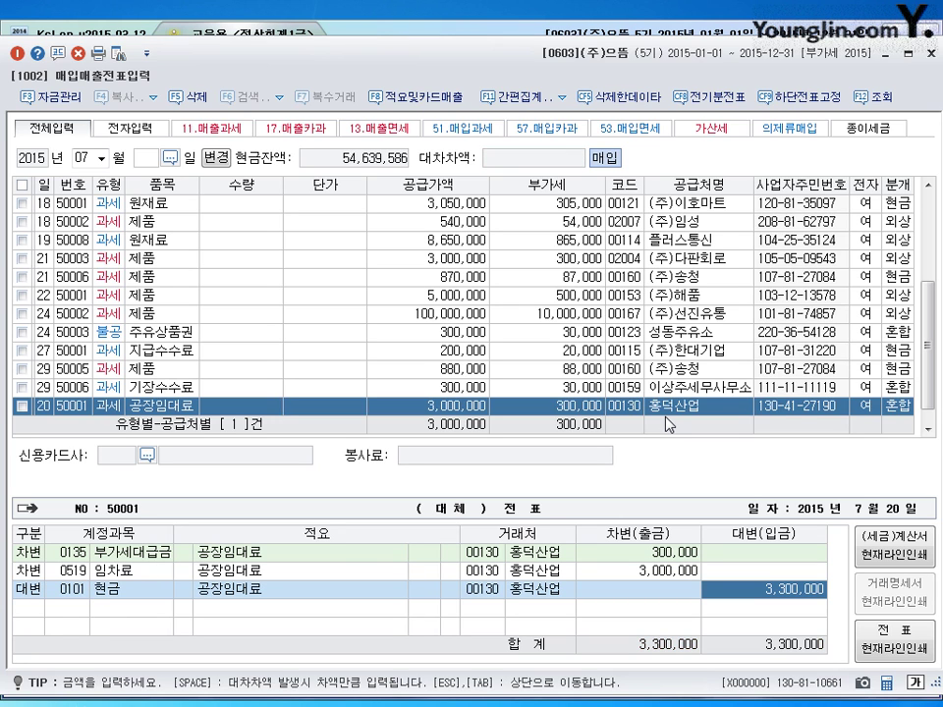
pyautogui.write('300000')
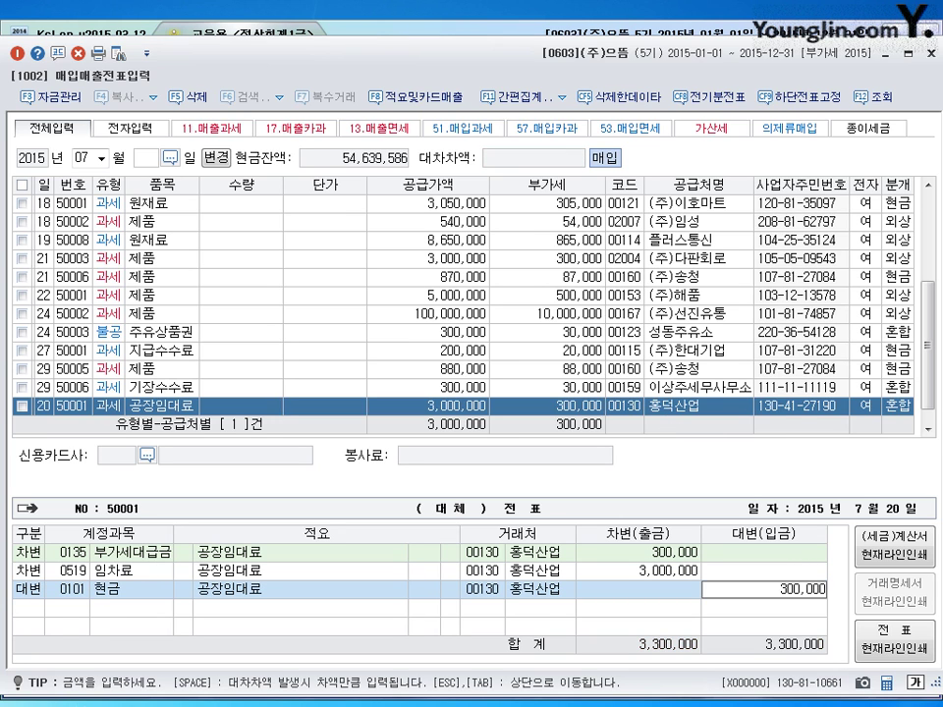
pyautogui.press('Return')
pyautogui.write('4')
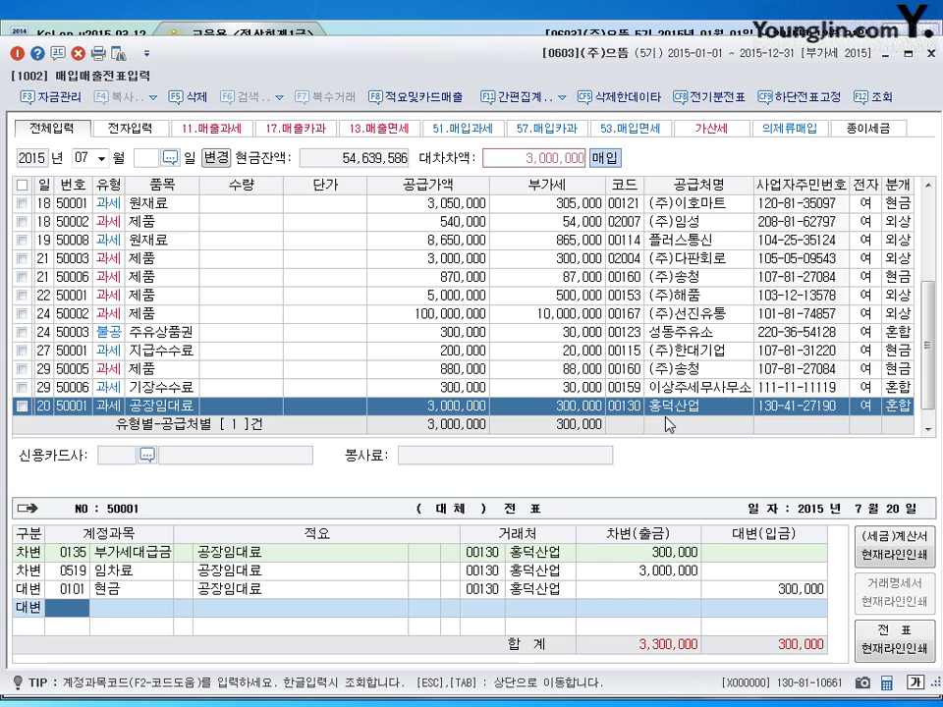
pyautogui.write('253')
pyautogui.press('Return')
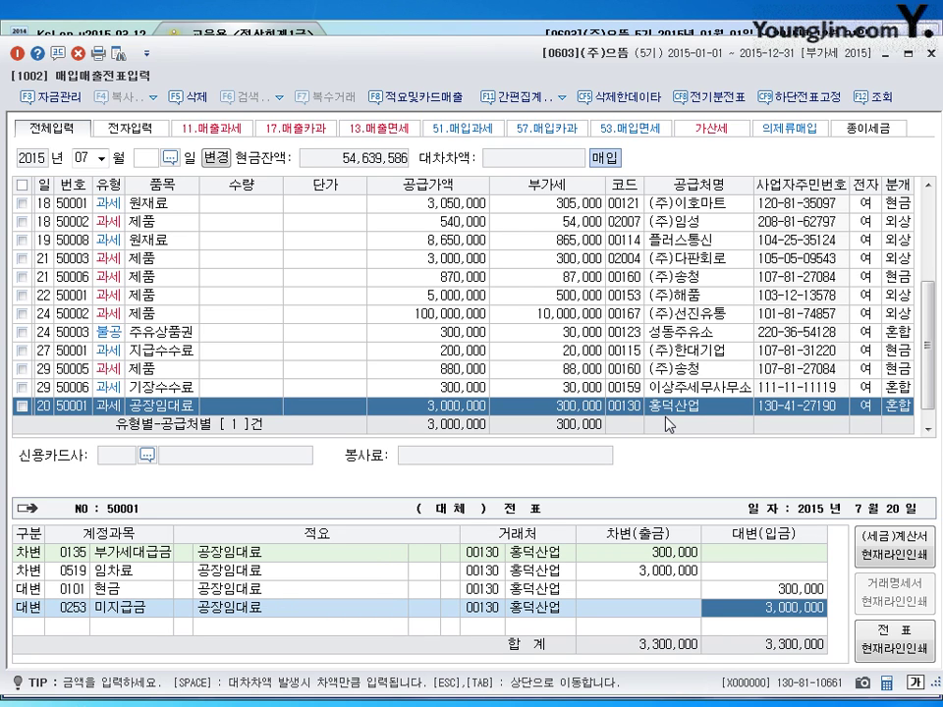
pyautogui.press('Return')
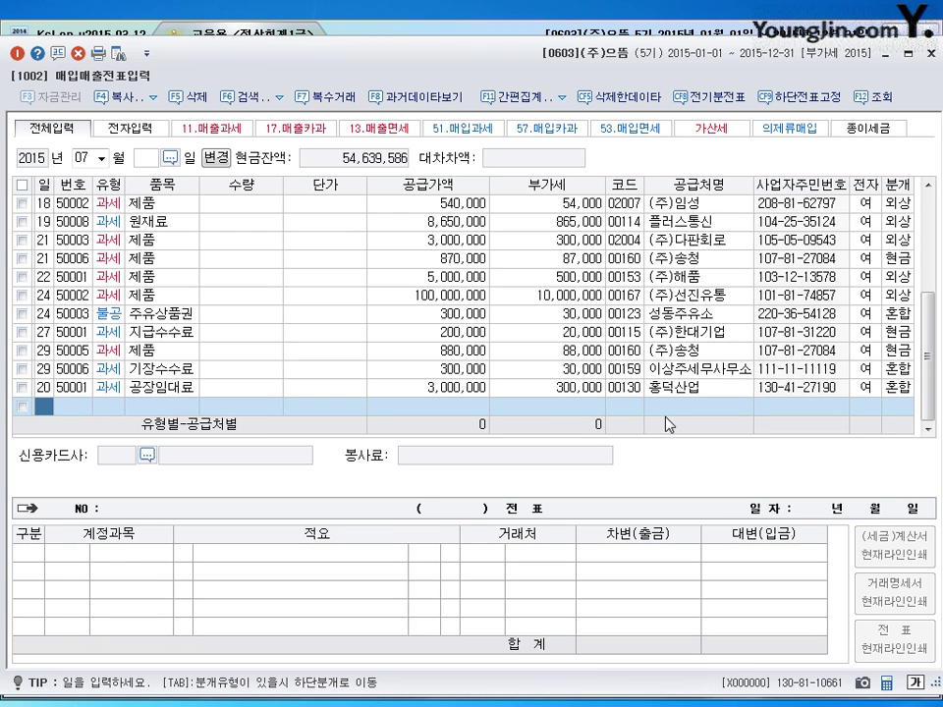
# - Enter day 26 in the new July row
pyautogui.write('26')
pyautogui.press('Return')
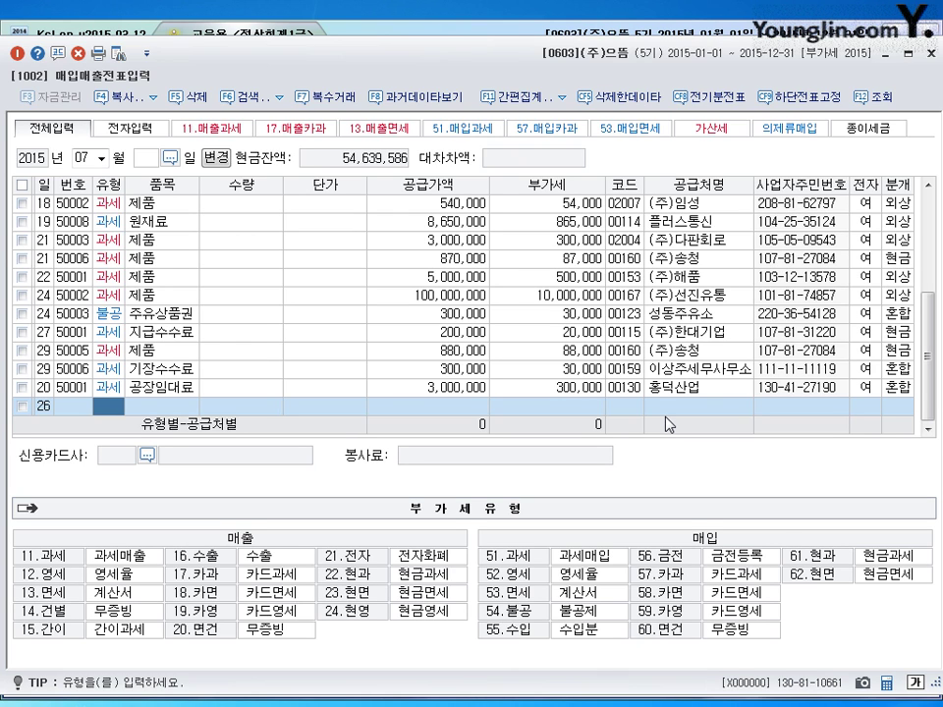
# - Enter a type 11 taxable sale of 제품 with a 10,000,000 supply amount
pyautogui.write('11')
pyautogui.press('Return')
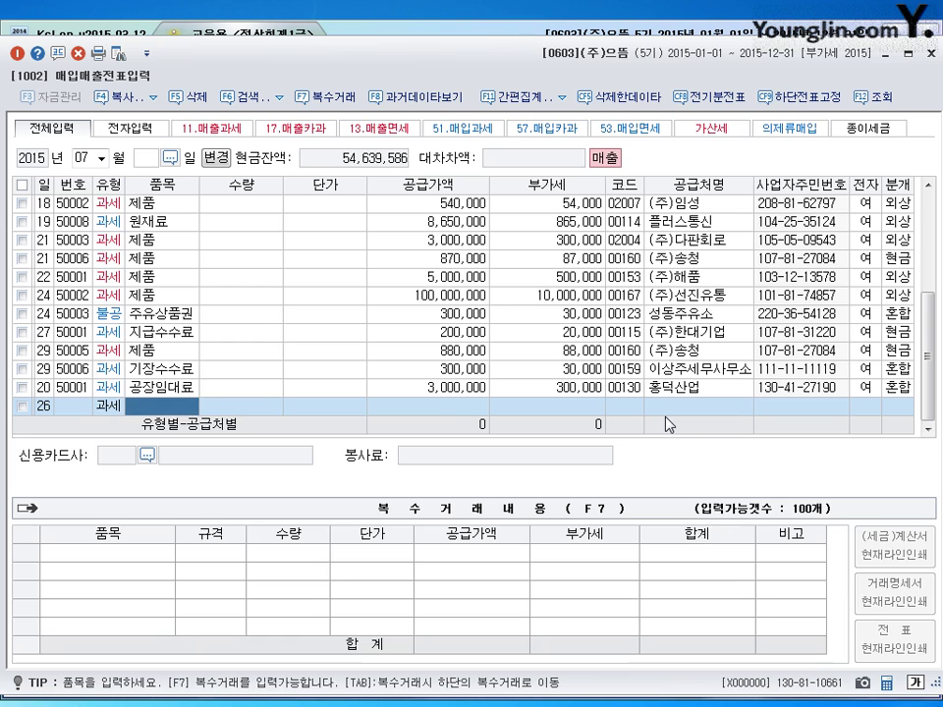
pyautogui.click(106, 405)
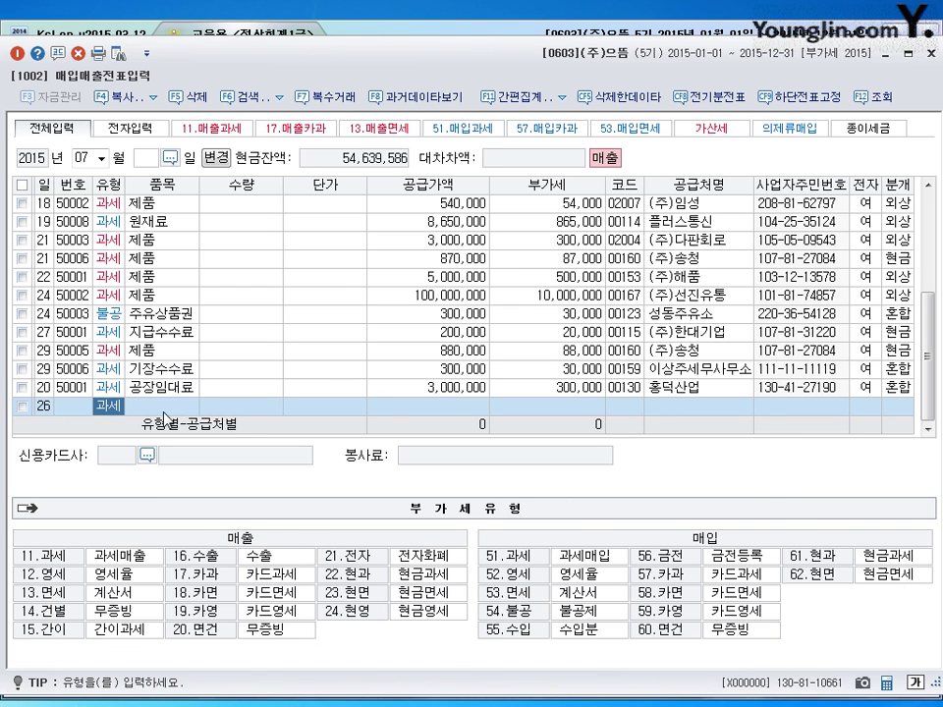
pyautogui.press('Return')
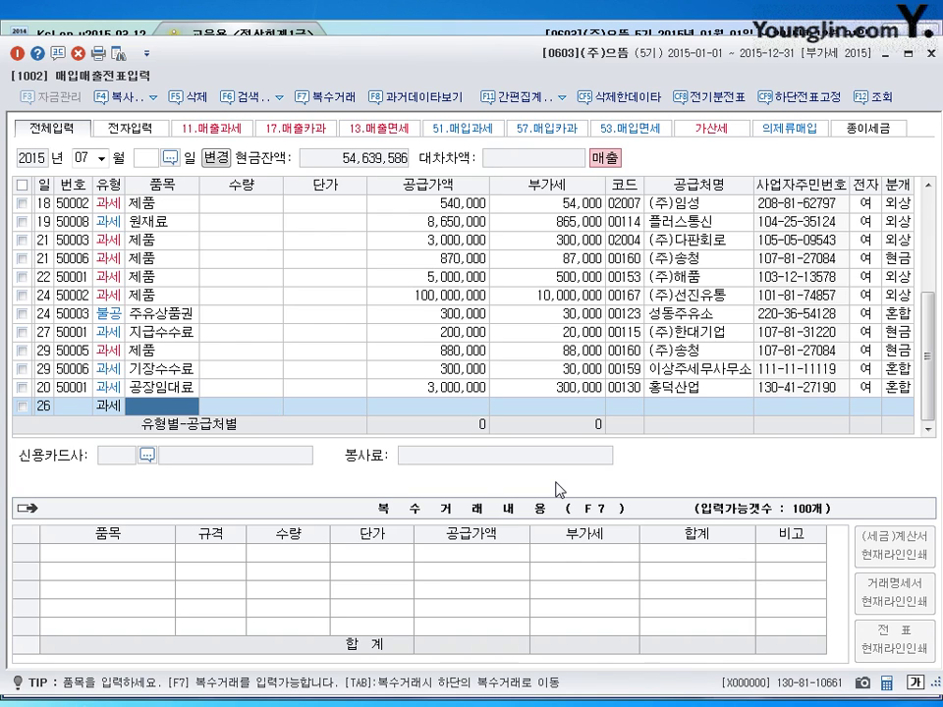
pyautogui.write('제품')
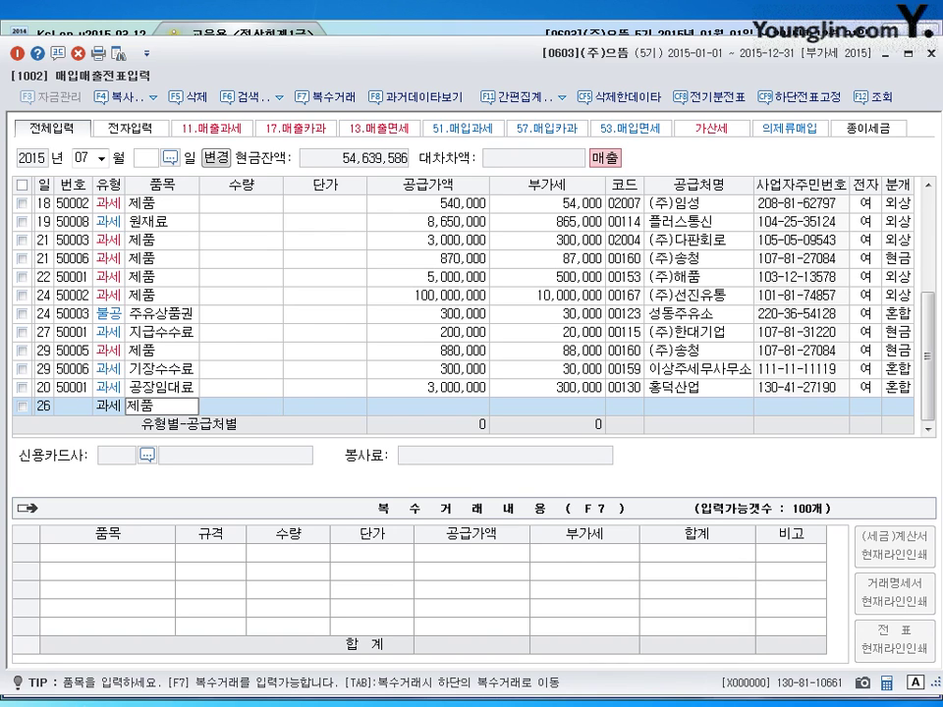
pyautogui.press('Return')
pyautogui.press('Return')
pyautogui.press('Return')
pyautogui.write('10000000')
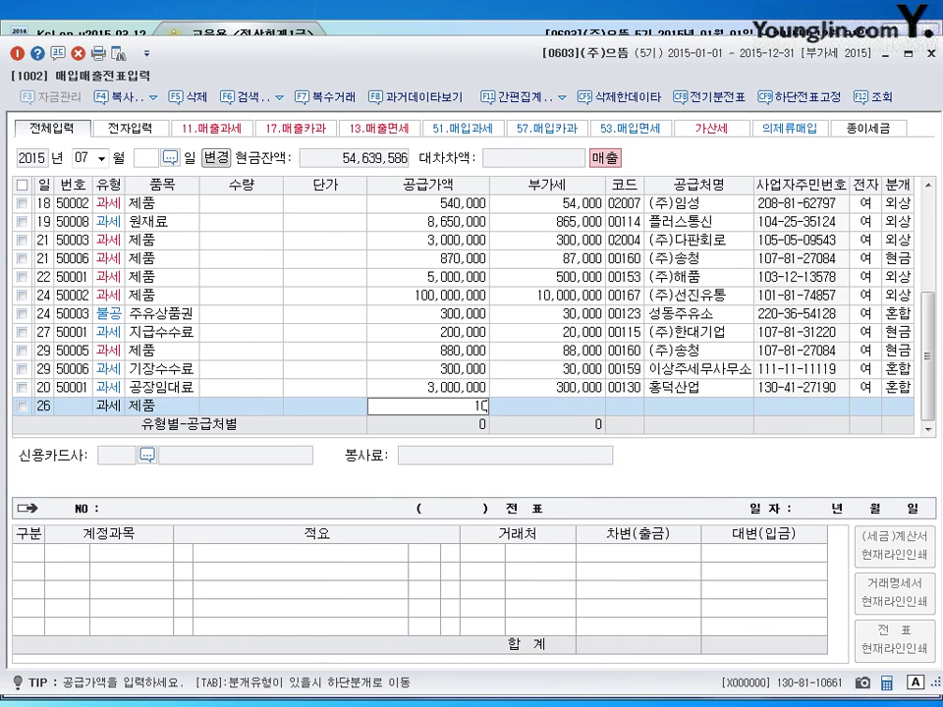
pyautogui.press('Return')
# - Select the customer by name lookup, mark the invoice electronic, and choose a mixed journal
pyautogui.press('Return')
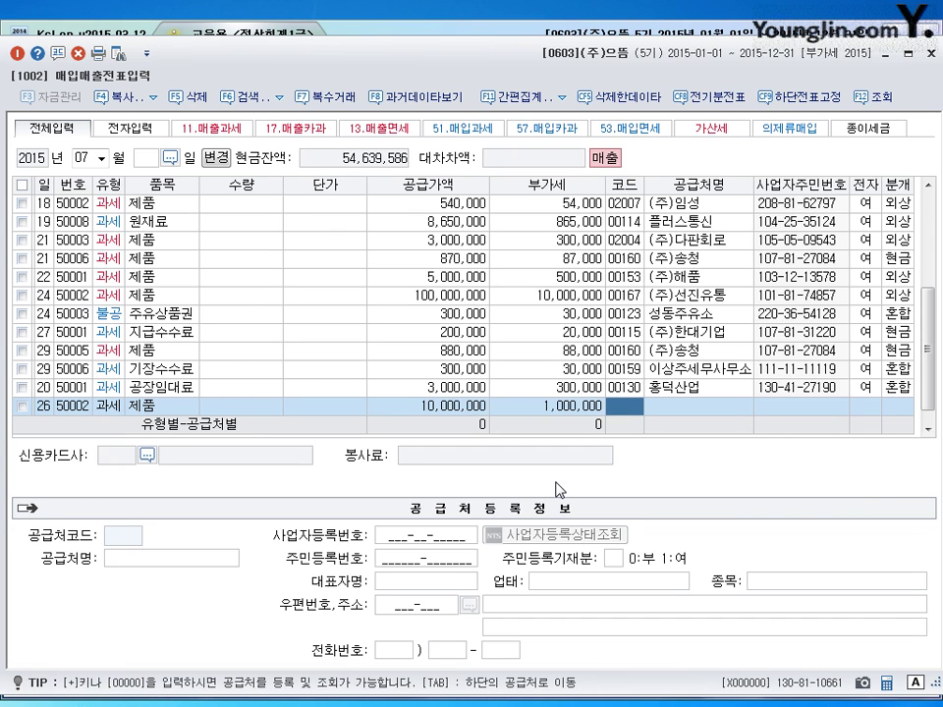
pyautogui.write('송동')
pyautogui.press('Return')
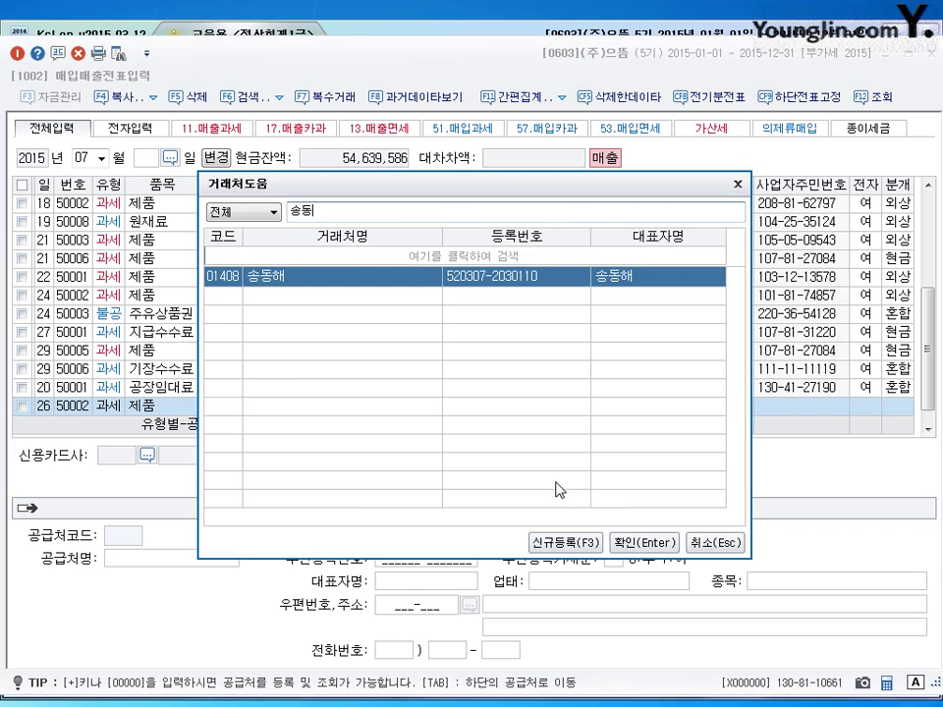
pyautogui.press('Return')
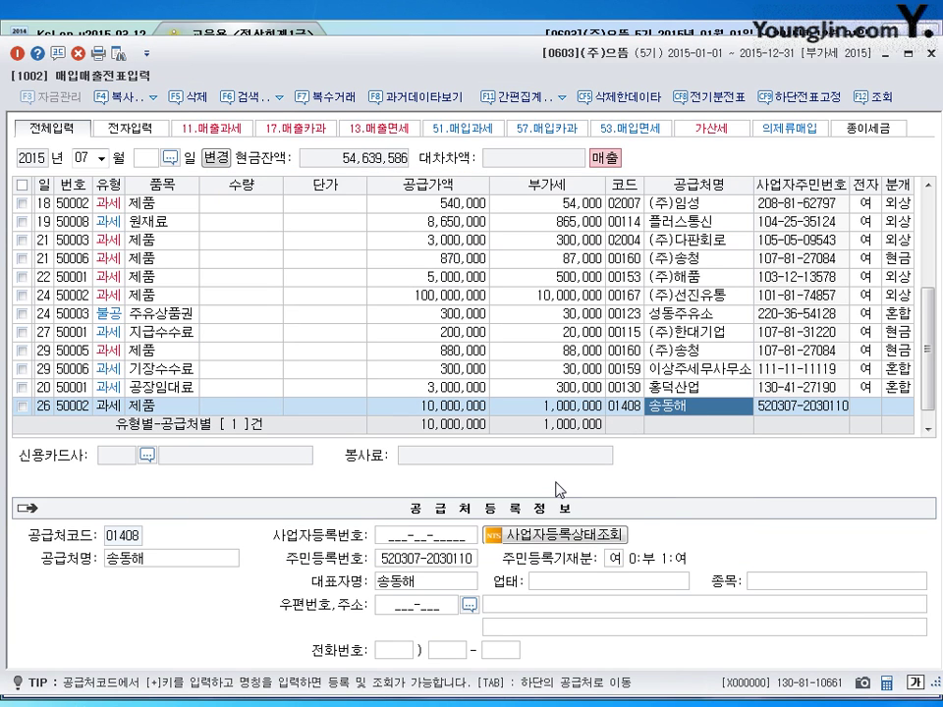
pyautogui.press('Return')
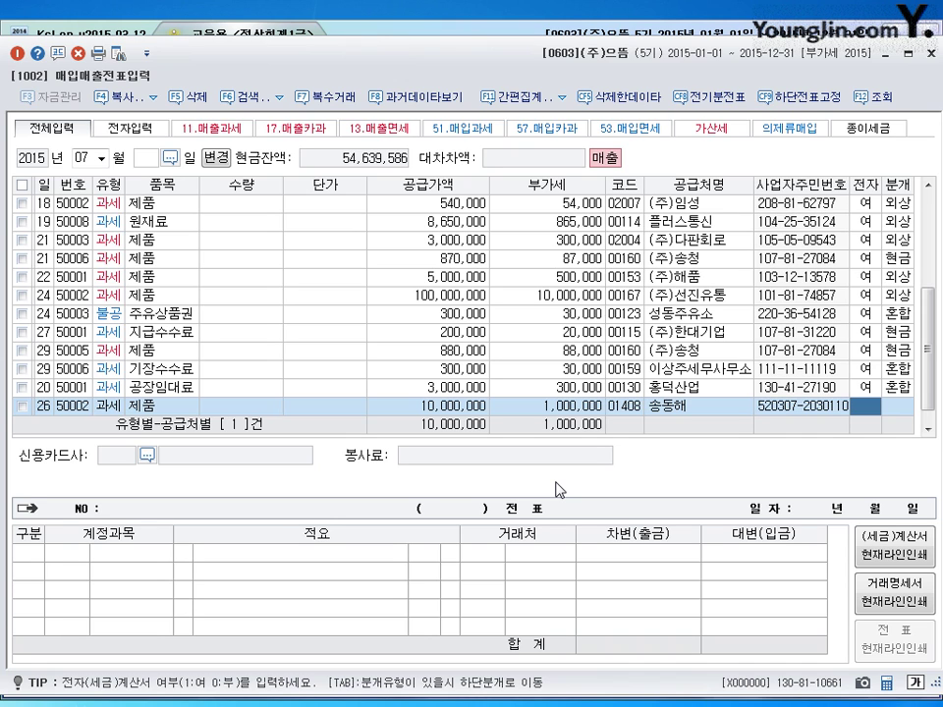
pyautogui.write('1')
pyautogui.press('Return')
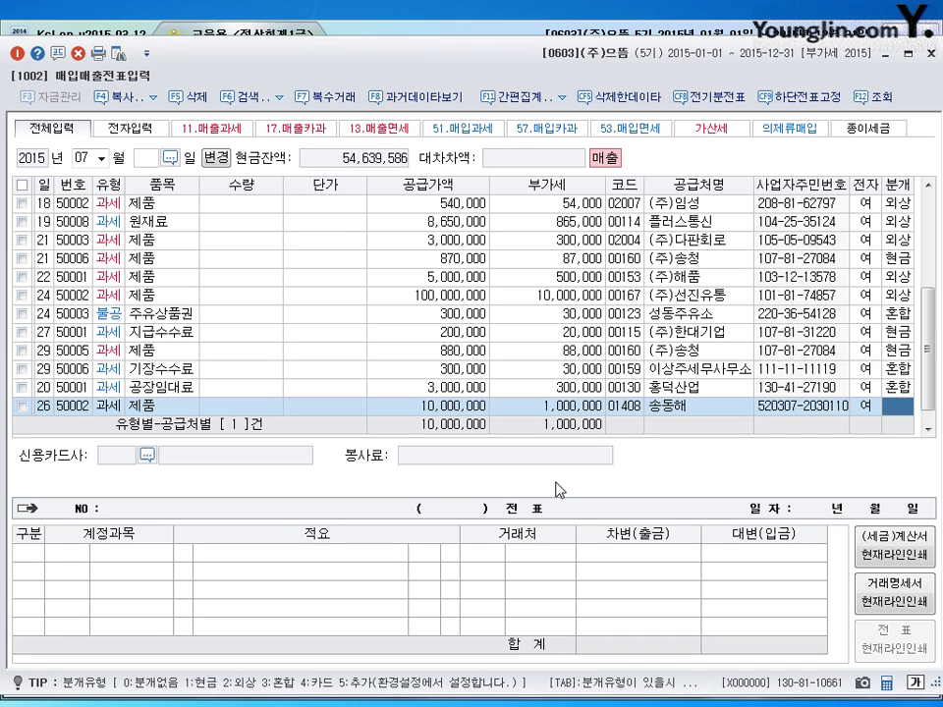
pyautogui.write('3')
pyautogui.press('Return')
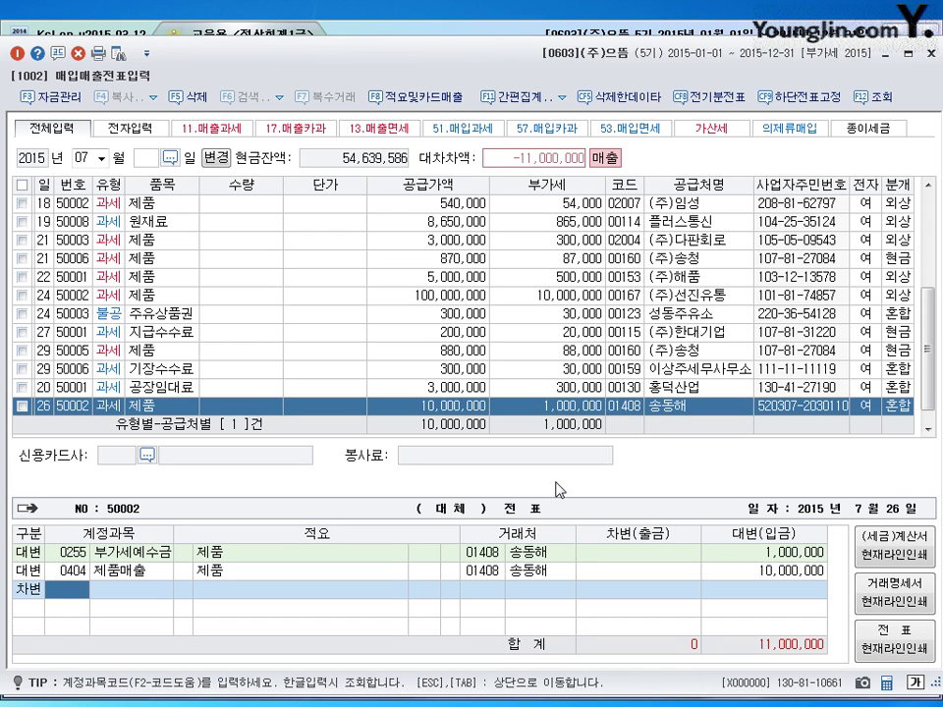
# - Debit 0101 현금 5,000,000 and 0108 외상매출금 6,000,000, then save the voucher
pyautogui.write('101')
pyautogui.press('Return')
pyautogui.write('5000000')
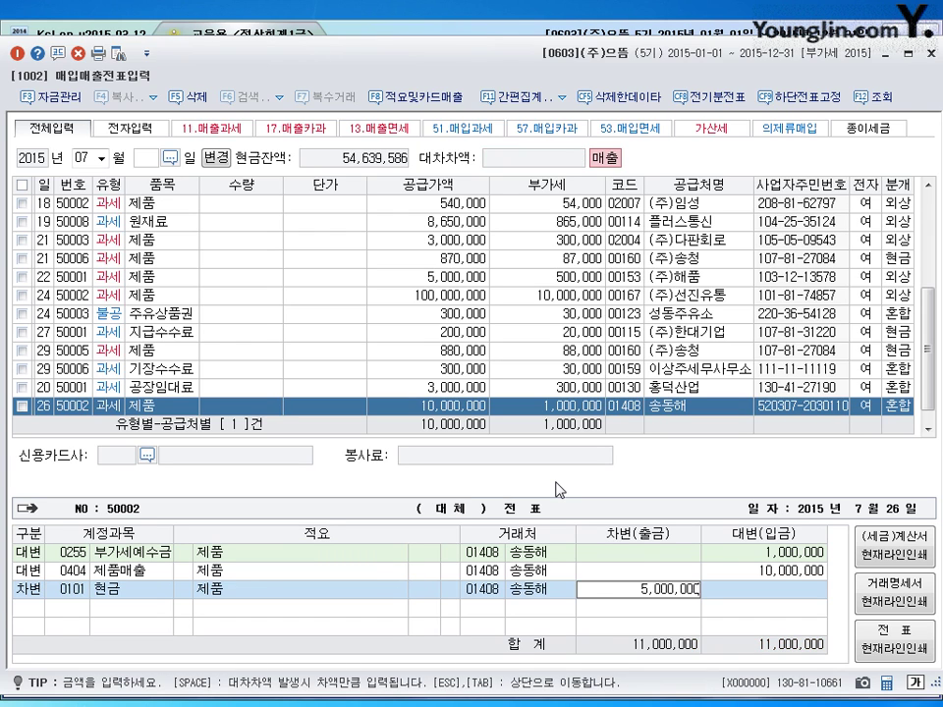
pyautogui.press('Return')
pyautogui.write('108')
pyautogui.press('Return')
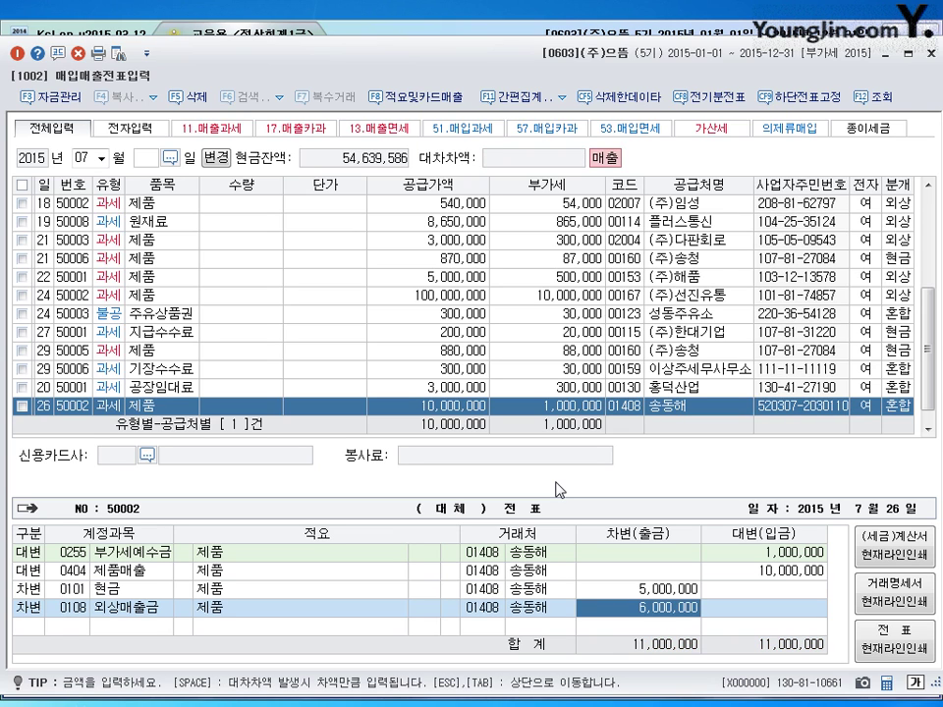
pyautogui.press('Return')
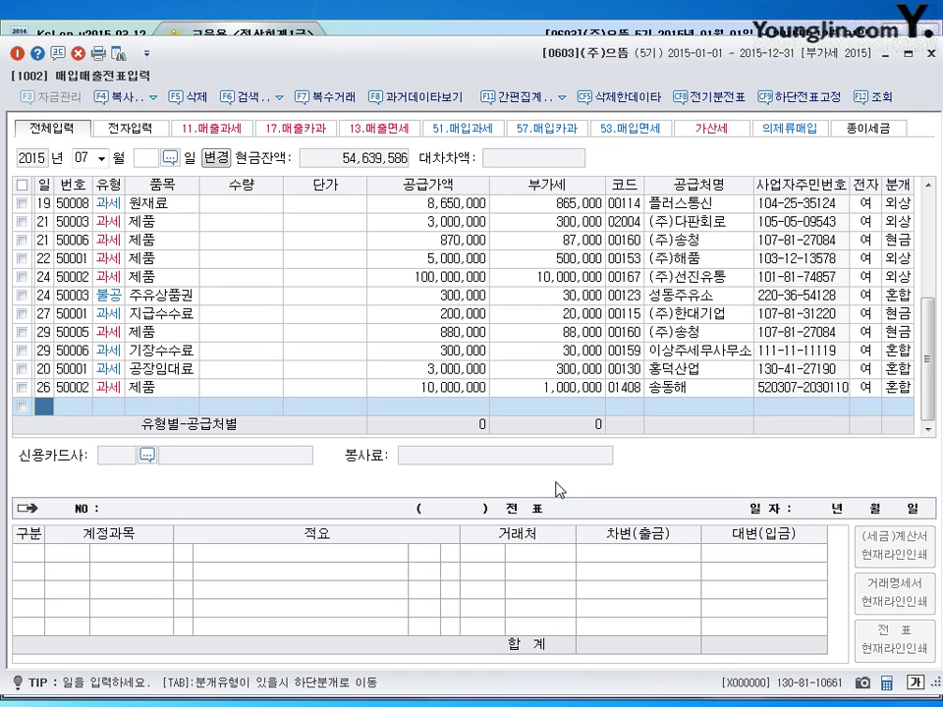
# - Change the working month to 08 and begin a new entry on day 22
pyautogui.hotkey('shift', 'Tab')
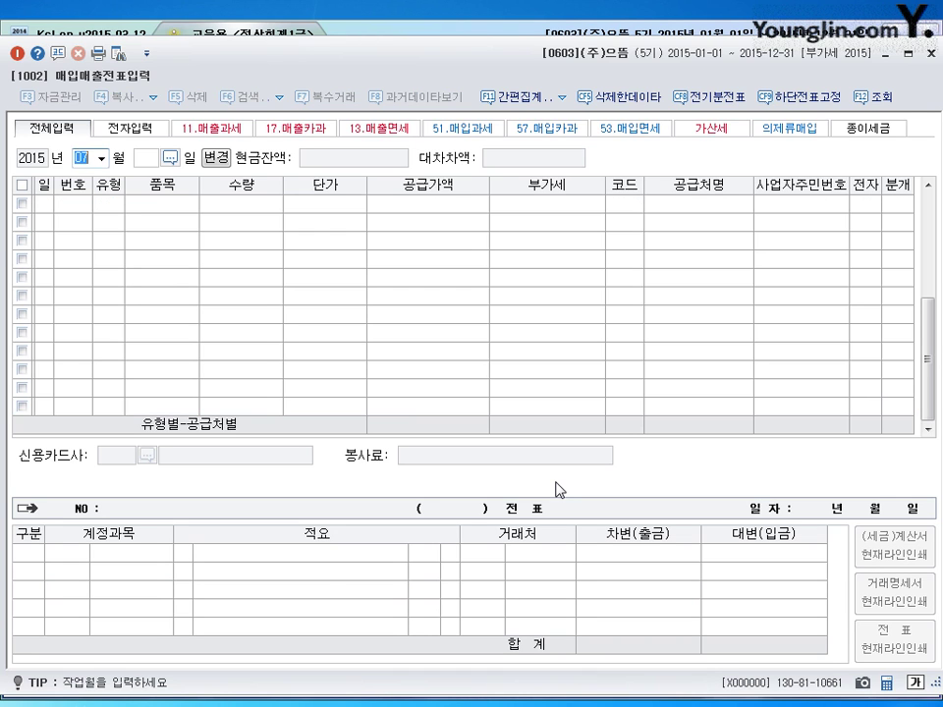
pyautogui.write('8')
pyautogui.press('Return')
pyautogui.write('22')
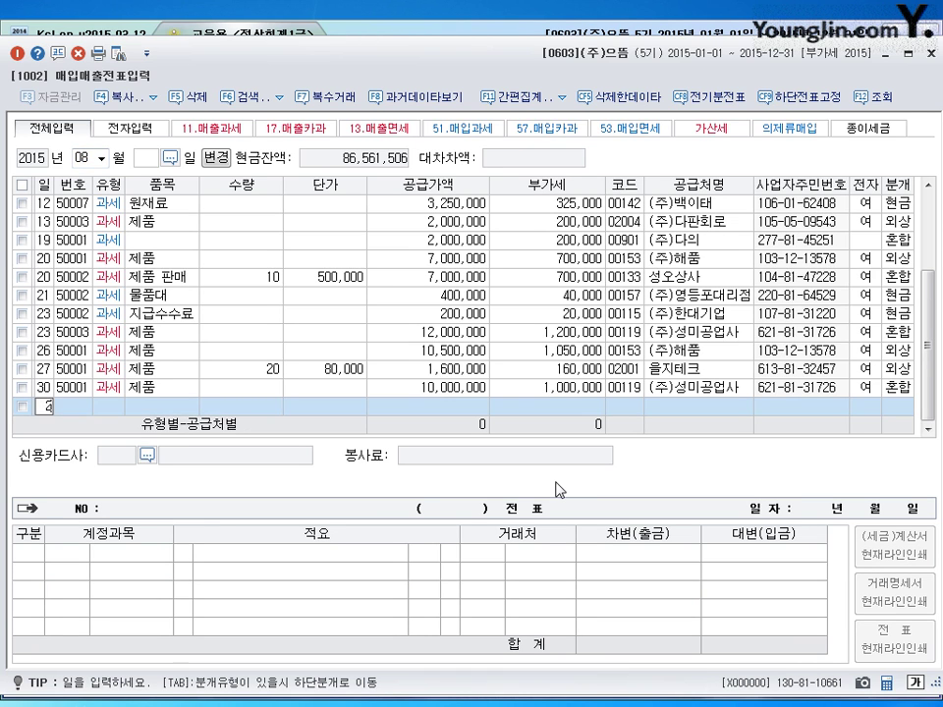
pyautogui.press('Return')
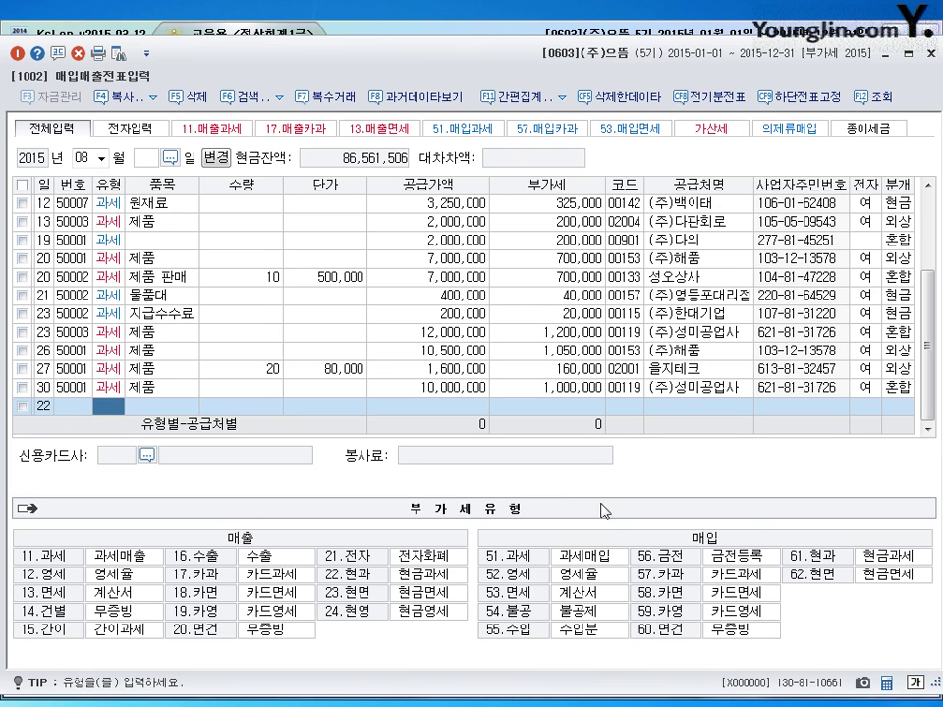
# - Enter a 불공 purchase of 부품교환비, 800,000 plus VAT from 아주카센타, with an electronic invoice
pyautogui.click(515, 616)
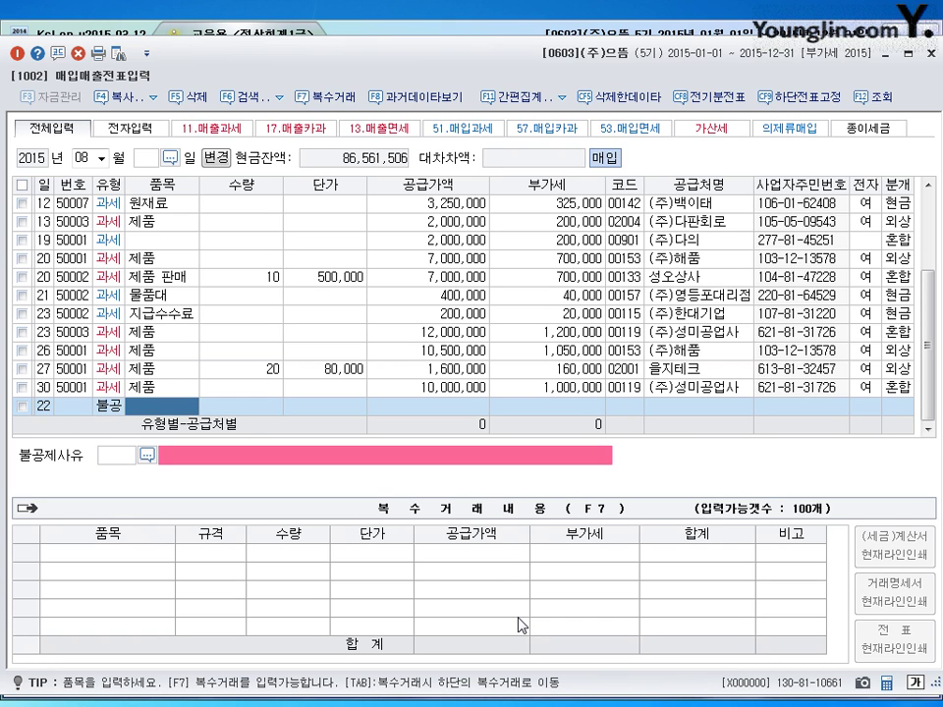
pyautogui.write('부품')
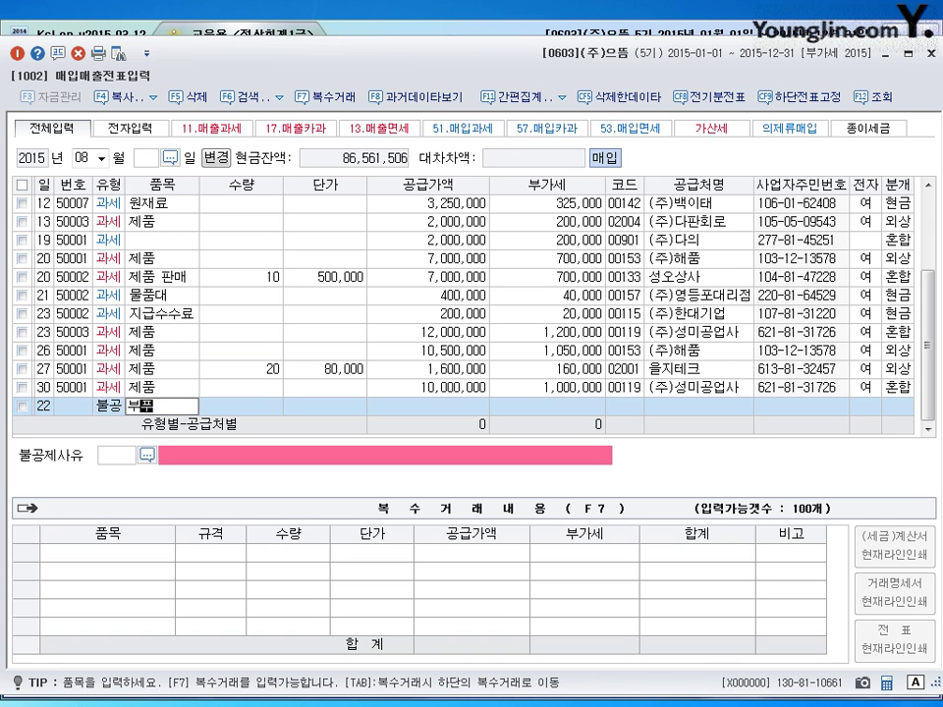
pyautogui.write('교환비')
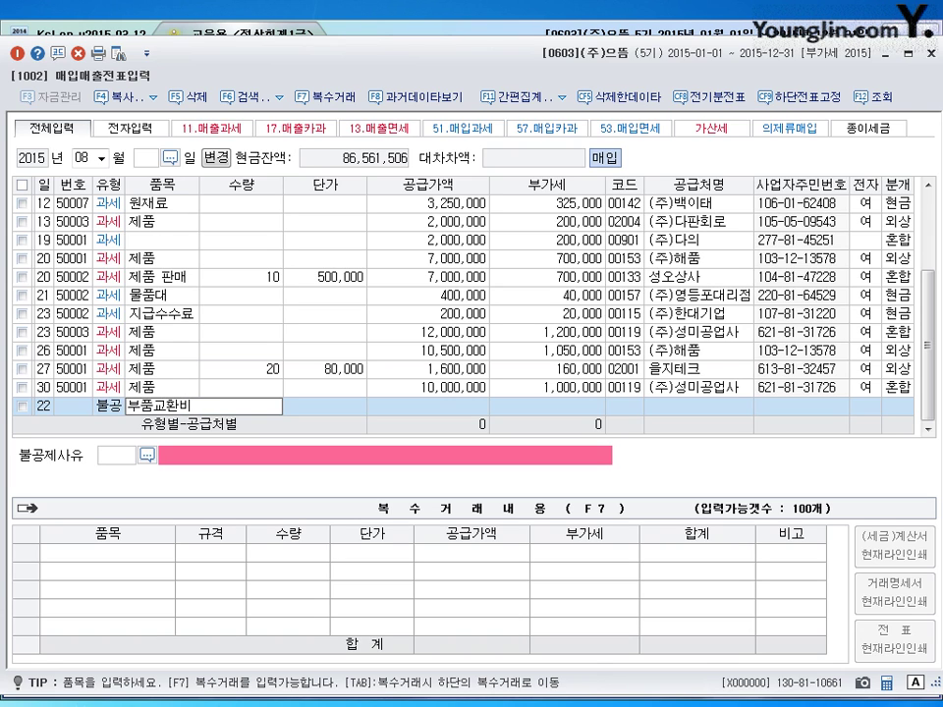
pyautogui.press('Return')
pyautogui.press('Return')
pyautogui.press('Return')
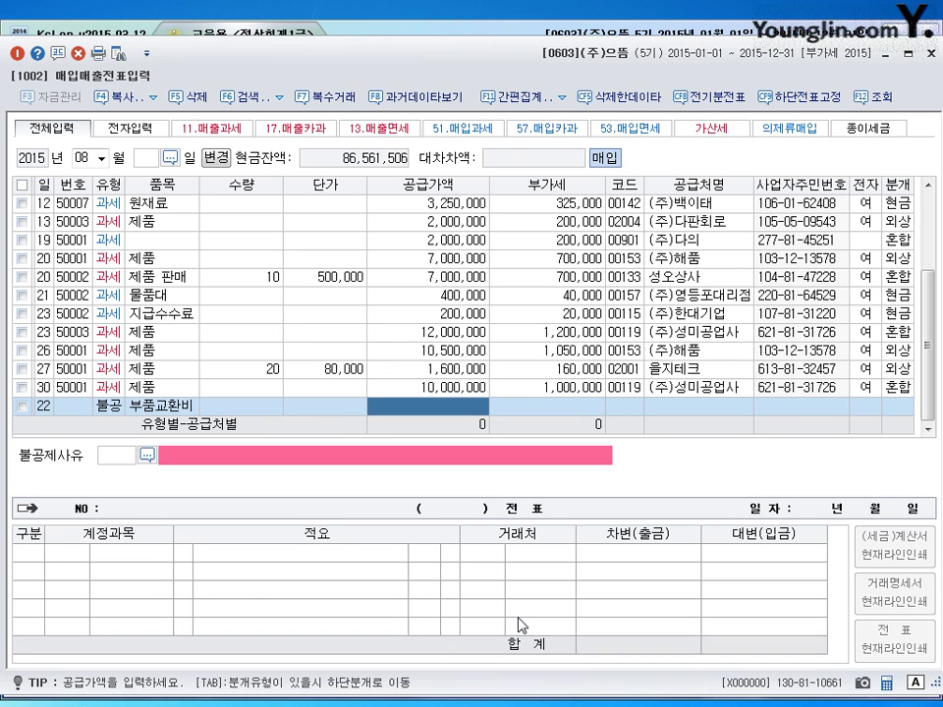
pyautogui.write('8000000')
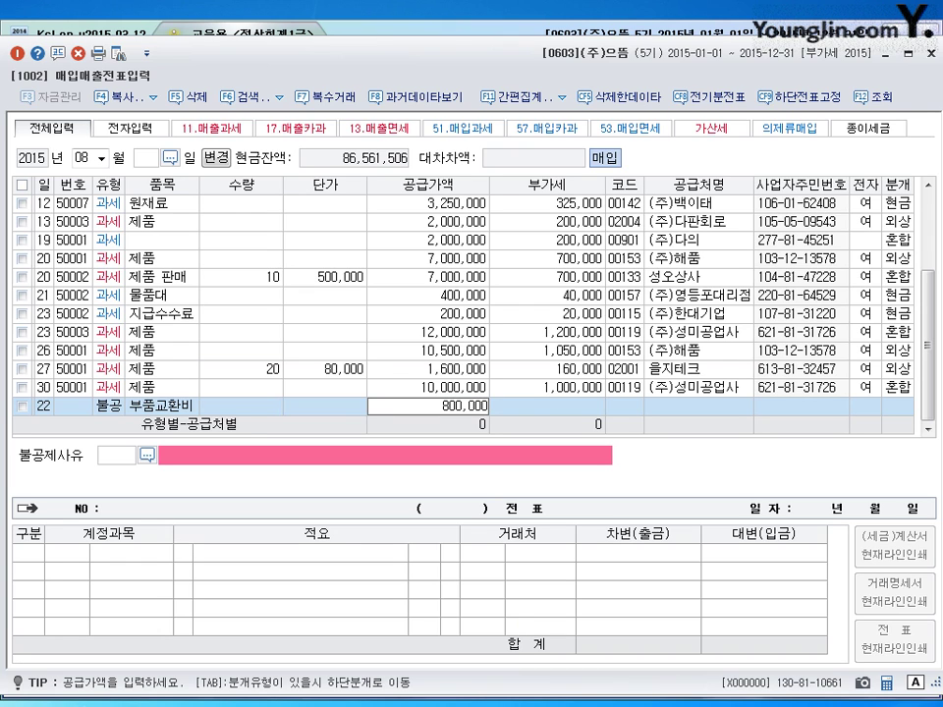
pyautogui.press('Return')
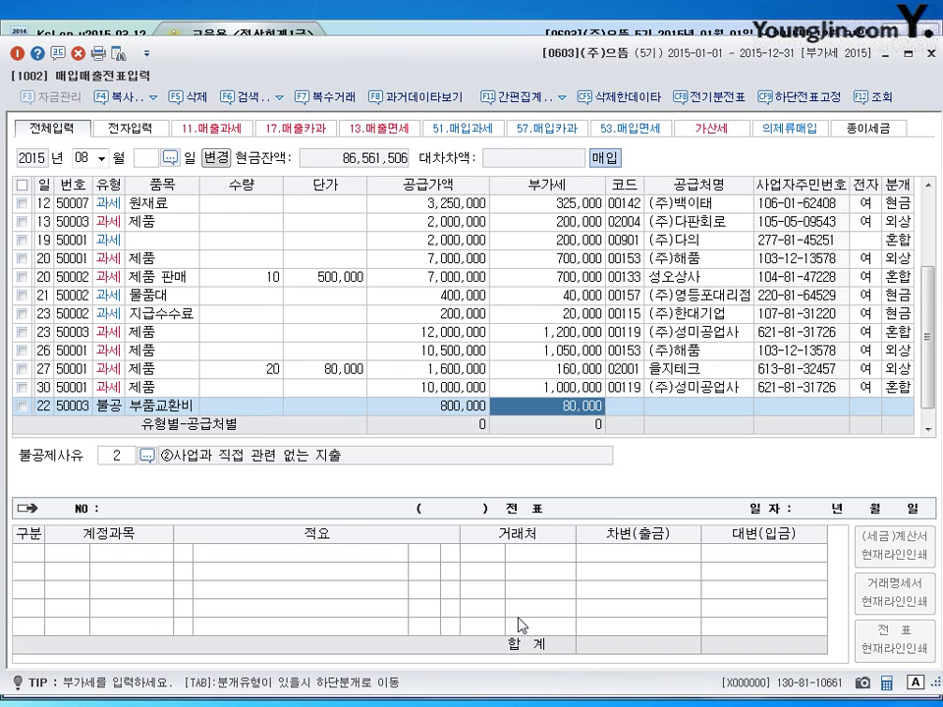
pyautogui.press('Return')
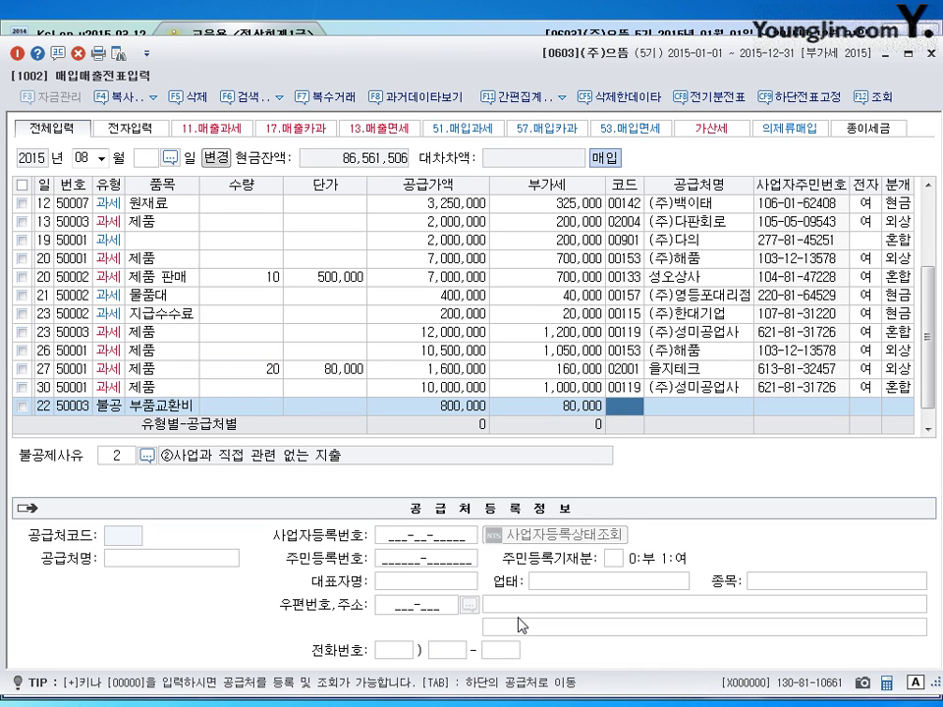
pyautogui.write('아주')
pyautogui.press('Return')
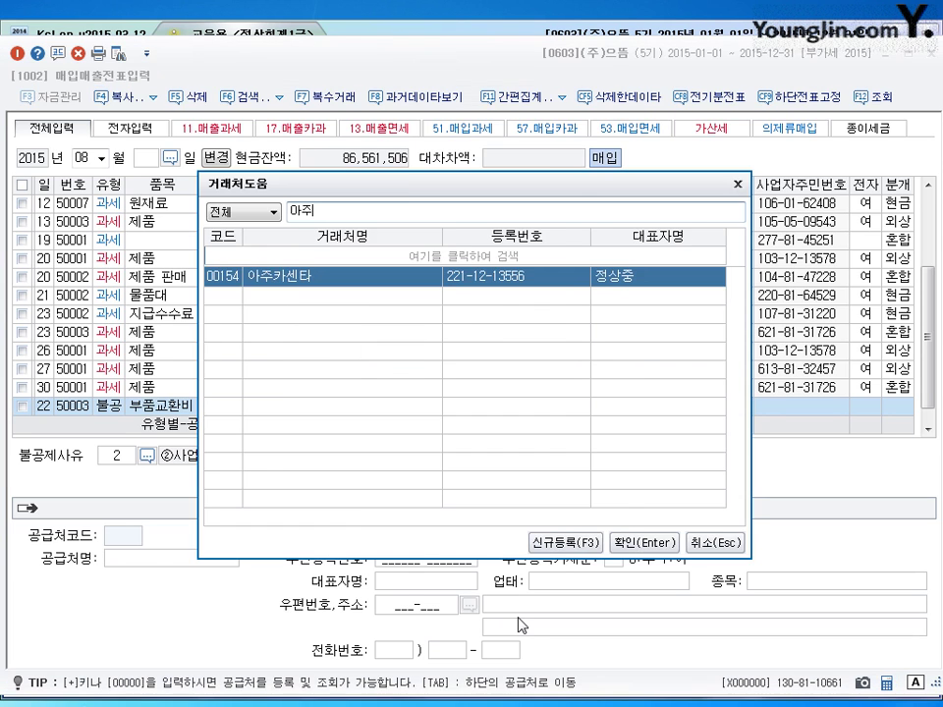
pyautogui.press('Return')
pyautogui.press('Return')
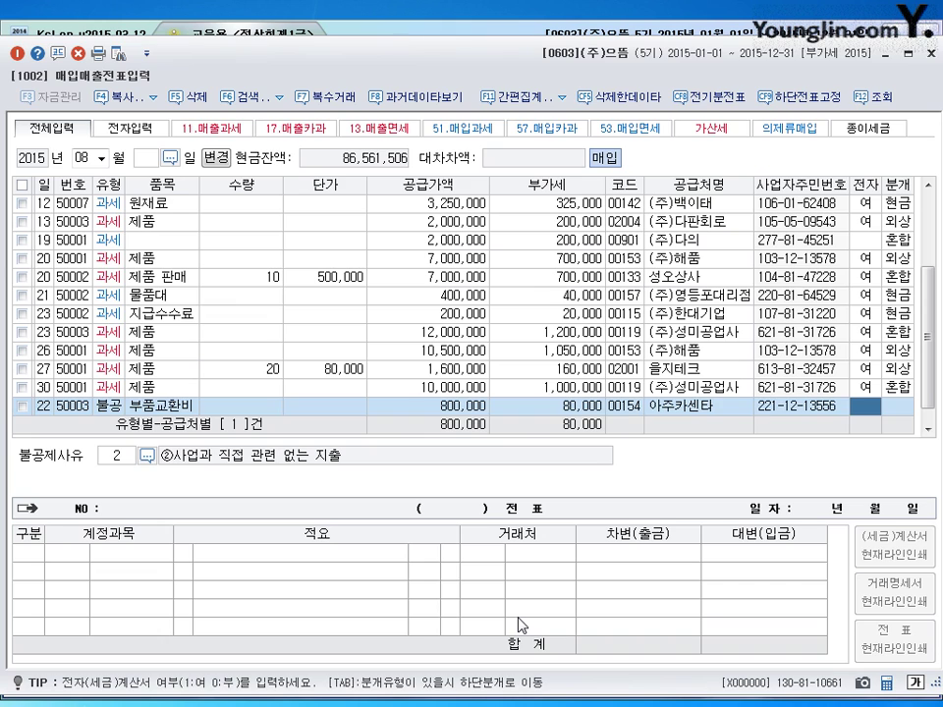
pyautogui.press('Return')
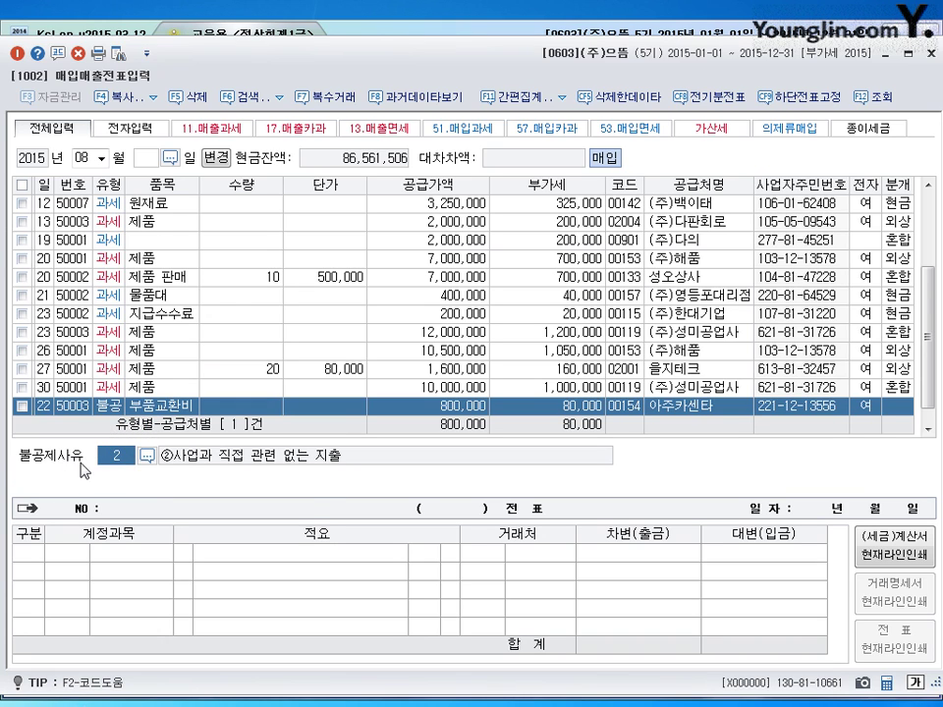
# - Set the non-deduction reason to 3, non-business small passenger car
pyautogui.click(147, 458)
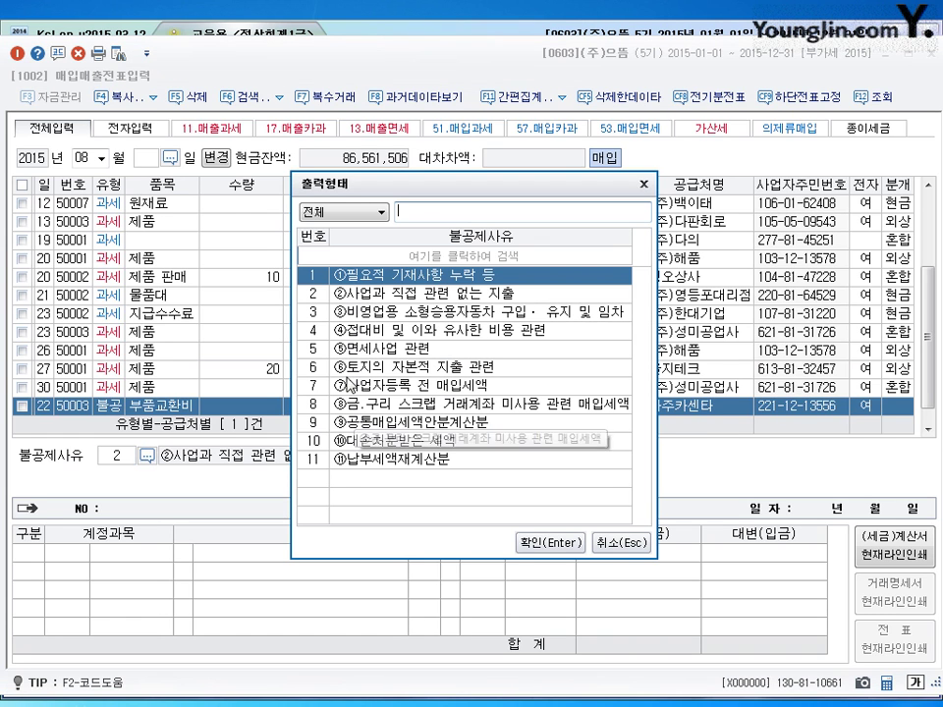
pyautogui.click(475, 314)
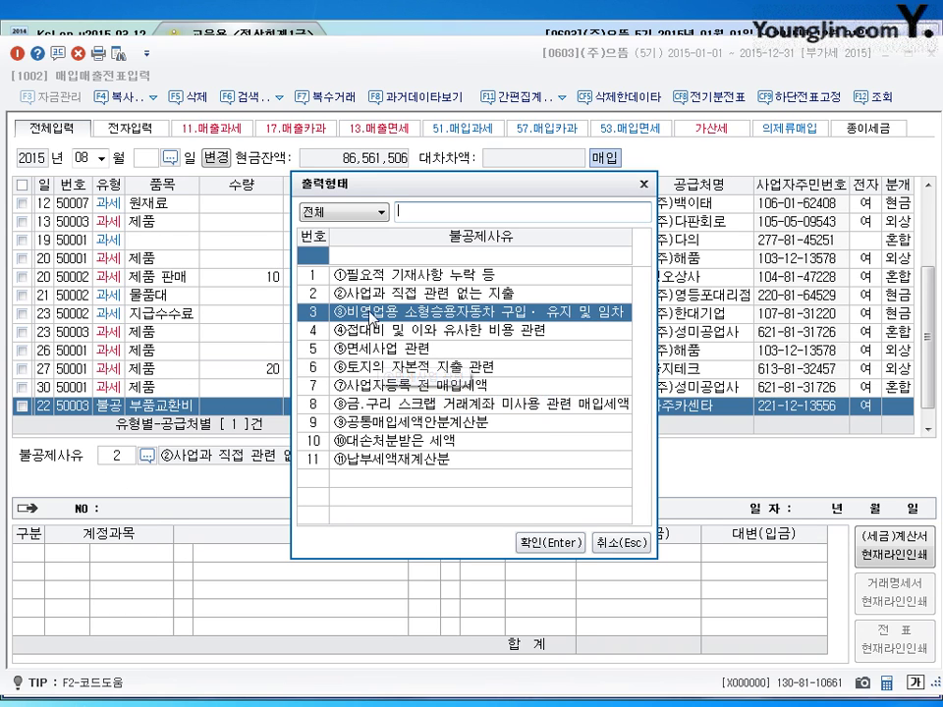
pyautogui.click(548, 544)
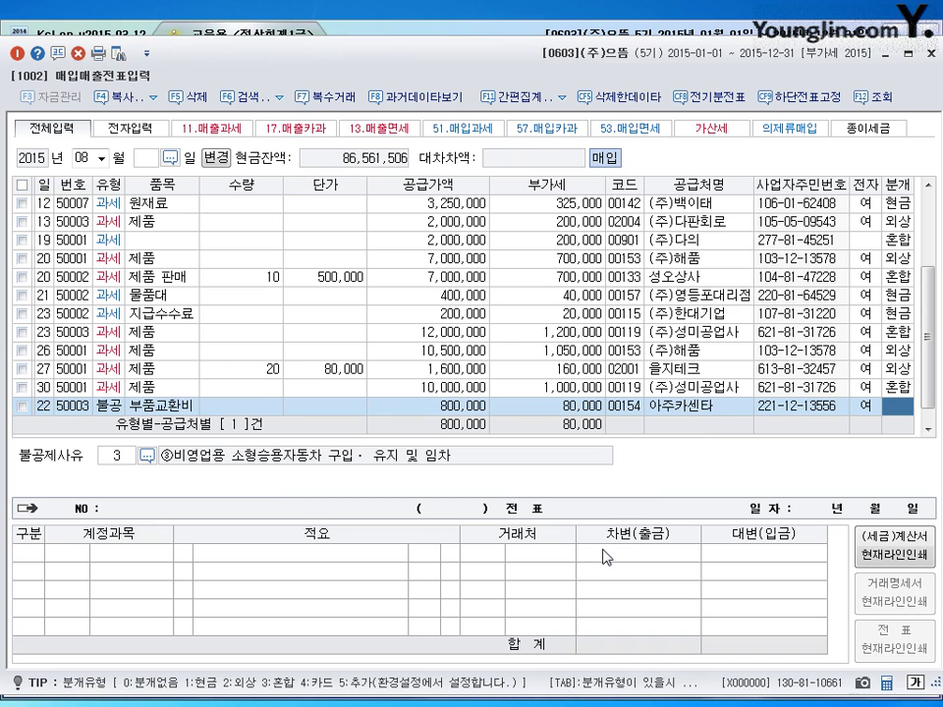
# - Make the journal 3 혼합 and debit the 880,000 to 0822 차량유지비
pyautogui.write('3')
pyautogui.press('Return')
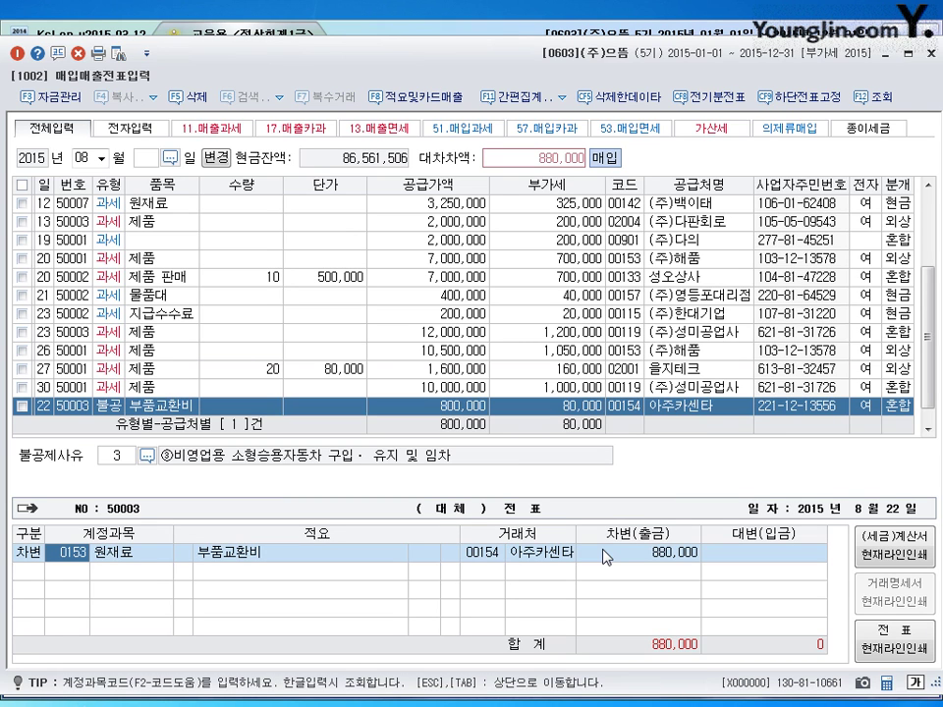
pyautogui.write('0822')
pyautogui.press('Return')
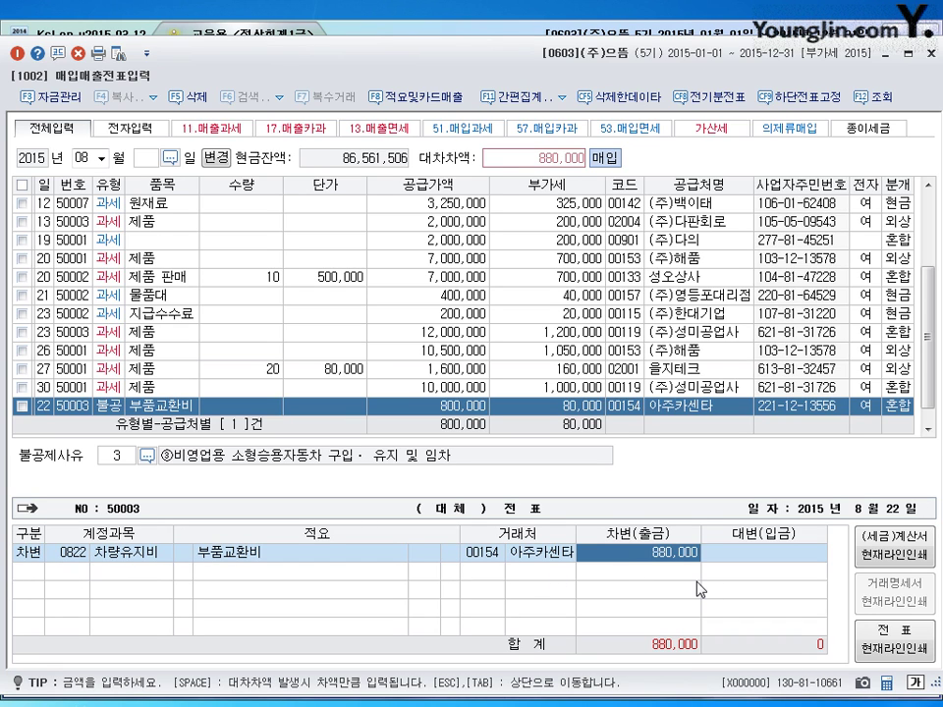
# - Add an 880,000 credit to 0253 미지급금 with partner 99602 BC카드 and commit the voucher
pyautogui.press('Return')
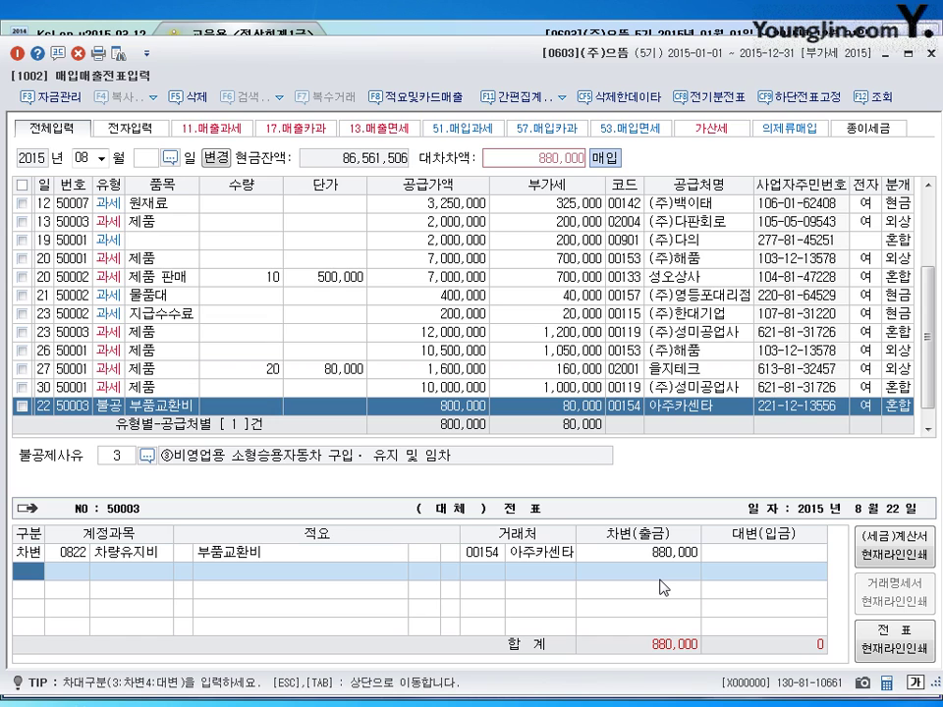
pyautogui.write('4253')
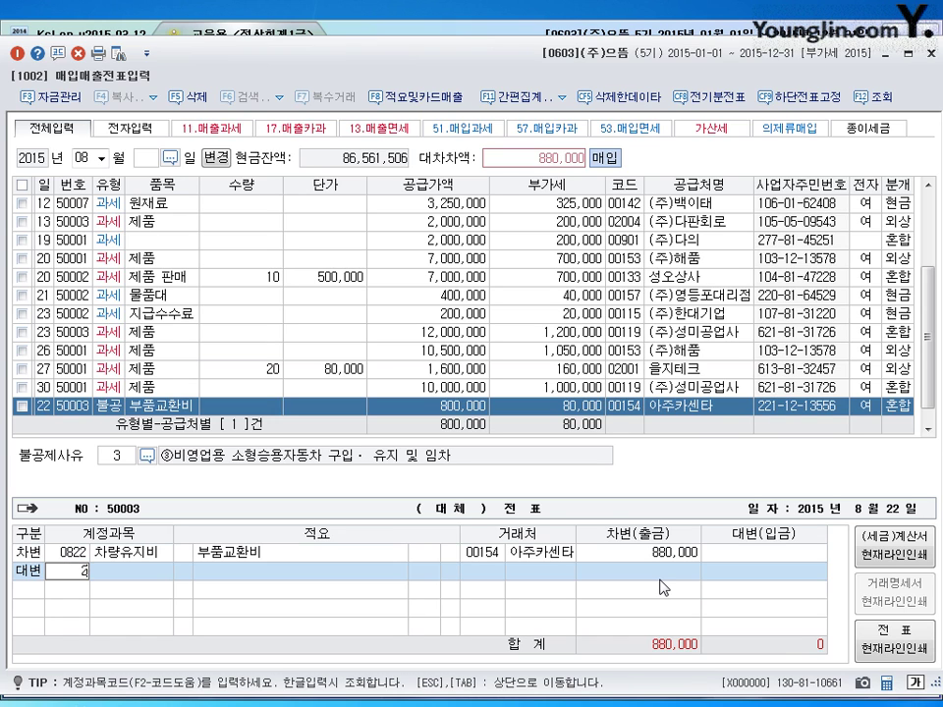
pyautogui.press('Return')
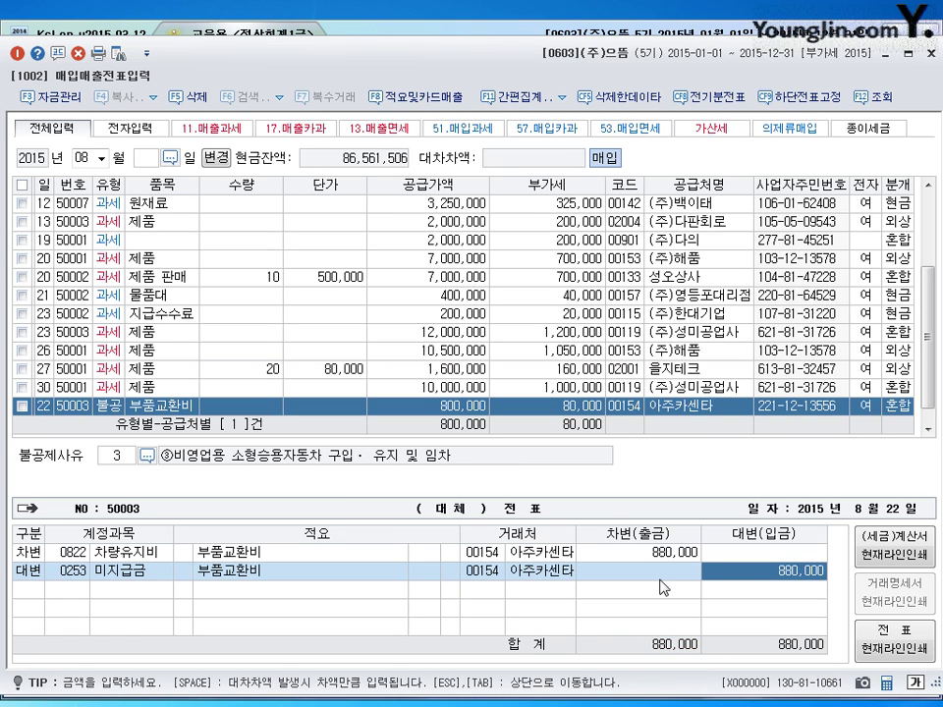
pyautogui.click(484, 574)
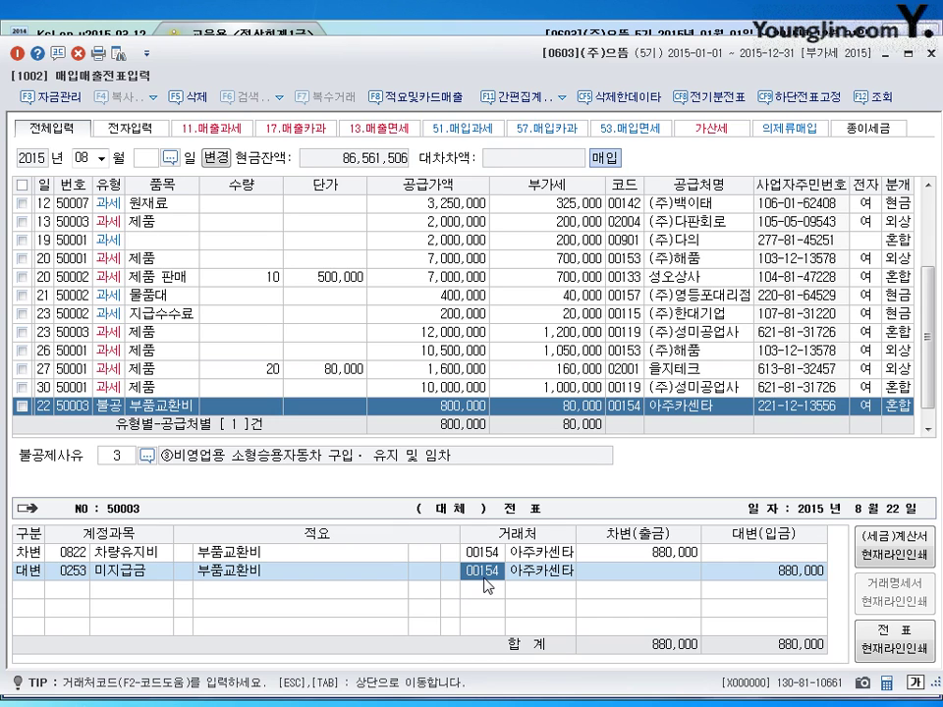
pyautogui.press('Hangul')
pyautogui.write('bc')
pyautogui.press('Return')
pyautogui.press('Return')
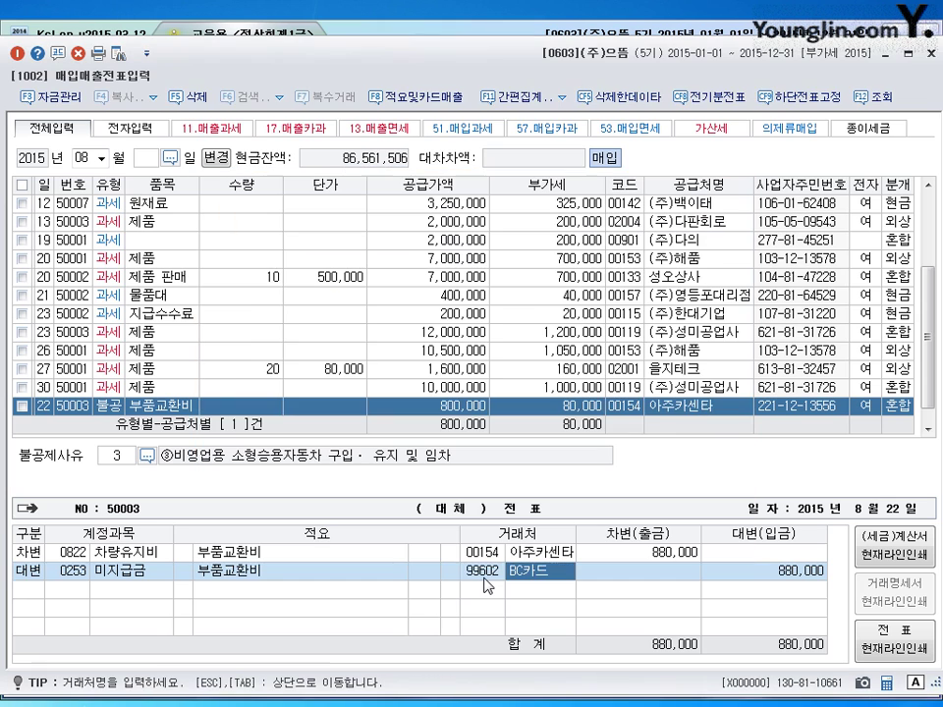
pyautogui.press('Return')
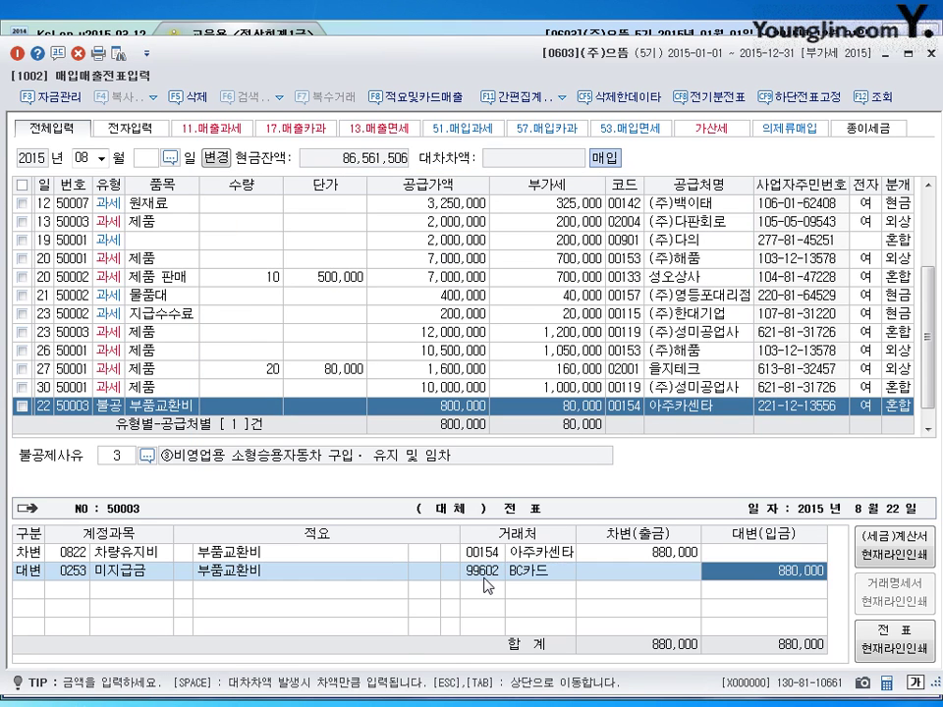
pyautogui.press('Return')
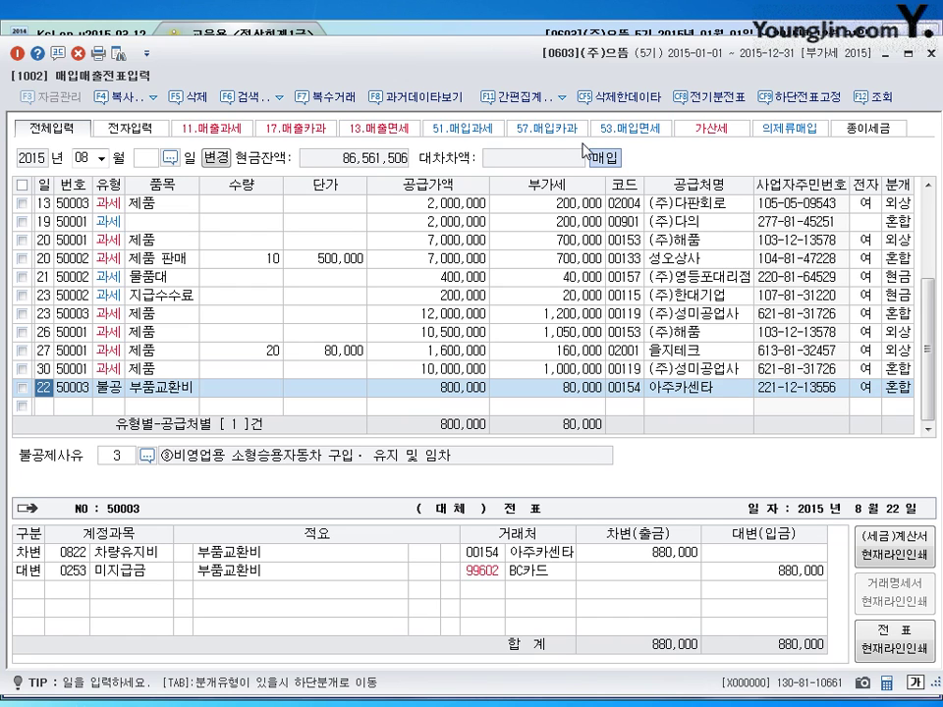
# - Start a new purchase dated day 31, VAT type 52 영세, item 원재료
pyautogui.press('Return')
pyautogui.write('31')
pyautogui.press('Return')
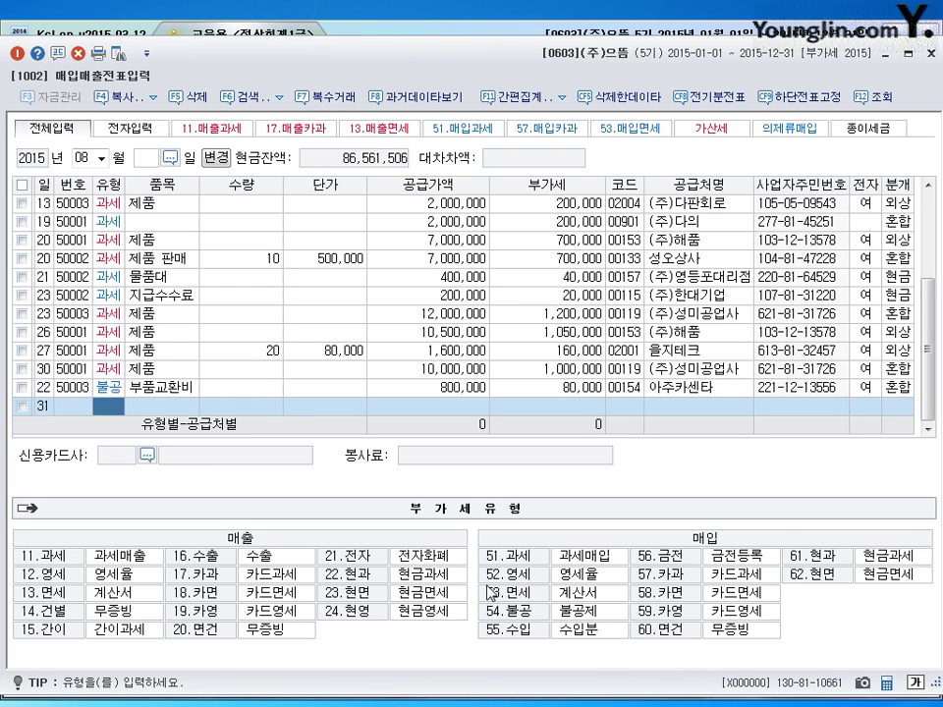
pyautogui.write('52')
pyautogui.press('Return')
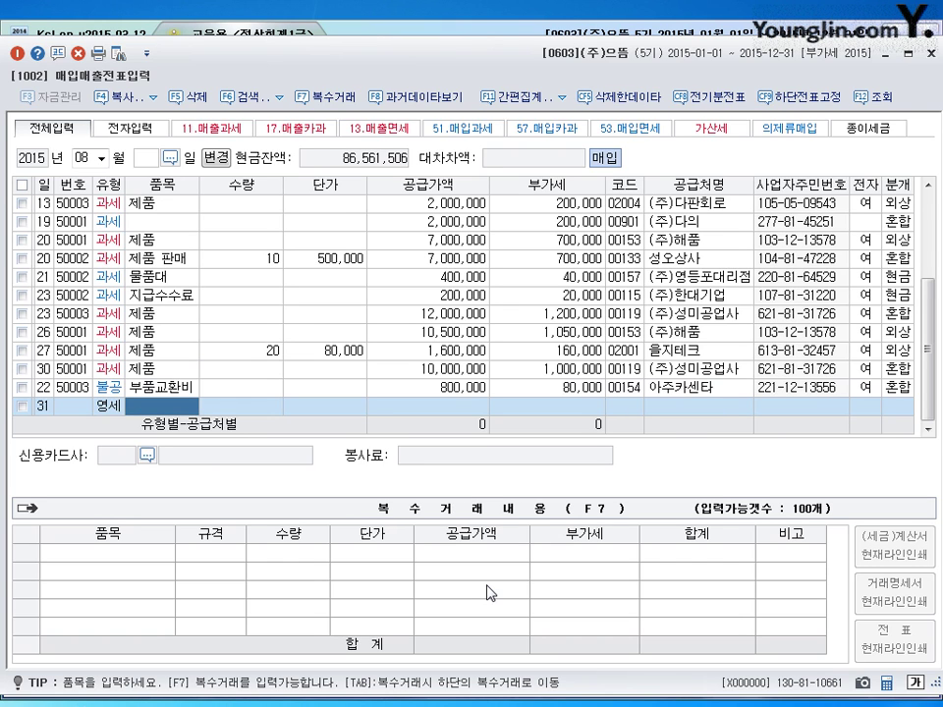
pyautogui.hotkey('shift', 'Tab')
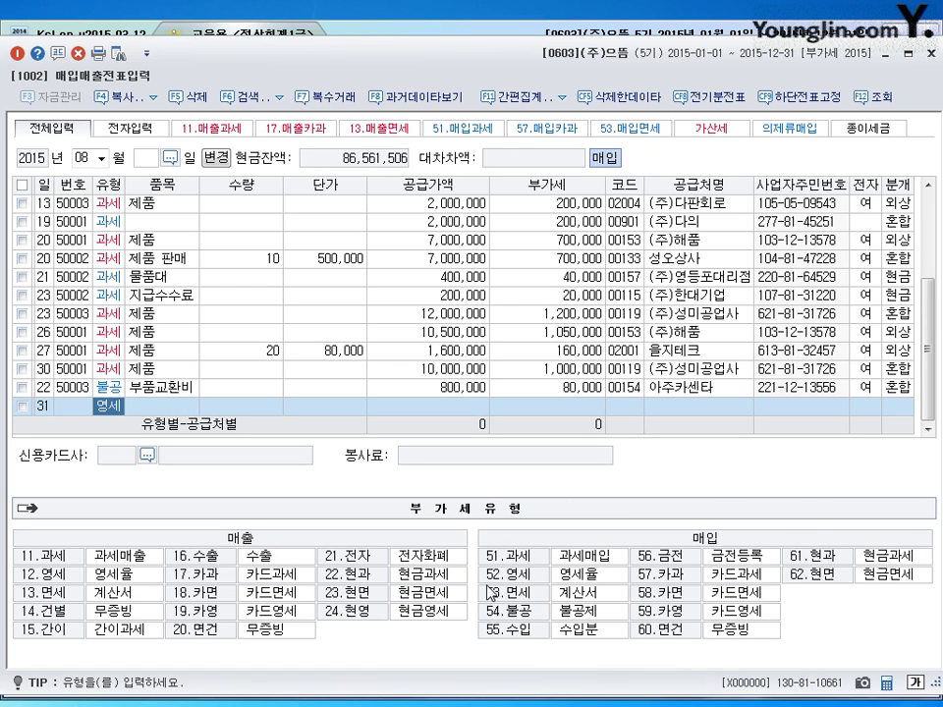
pyautogui.press('Return')
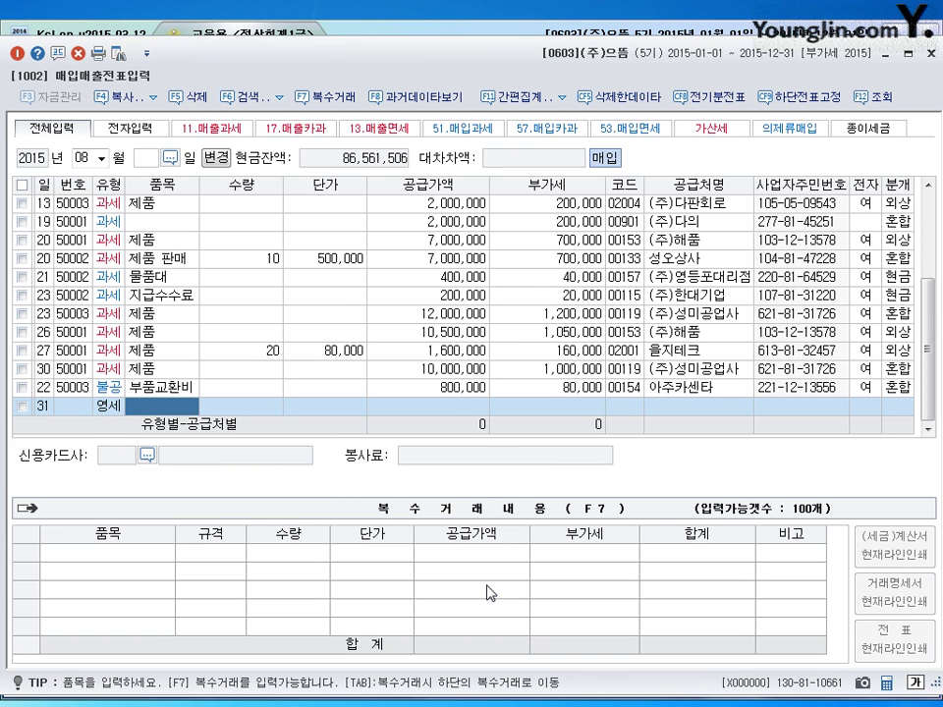
pyautogui.write('유니')
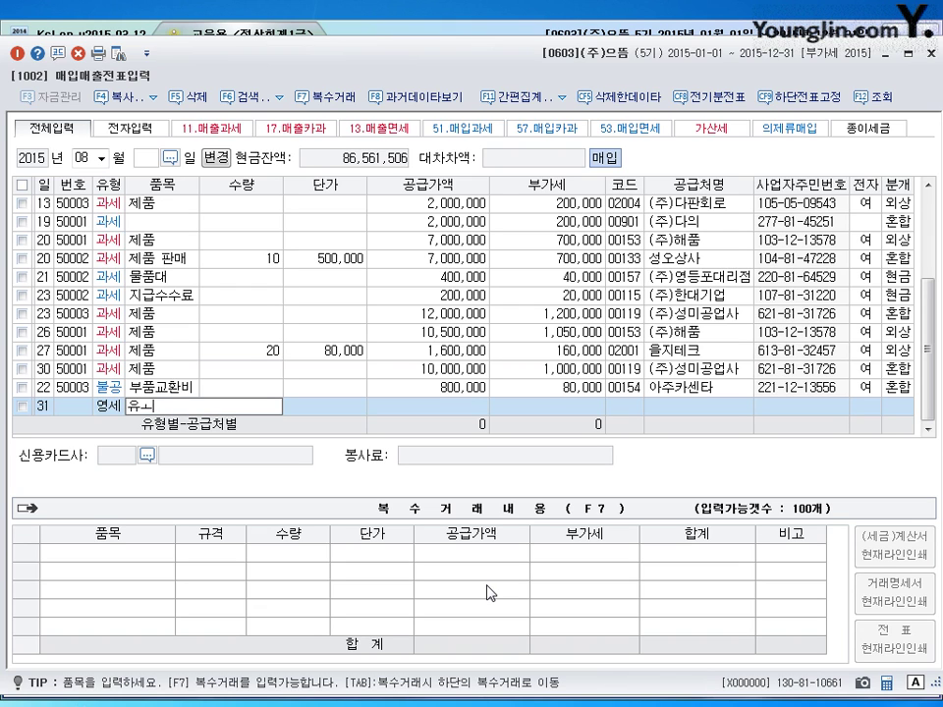
pyautogui.press('BackSpace')
pyautogui.write('유재료')
pyautogui.press('Return')
pyautogui.press('Return')
pyautogui.press('Return')
# - Enter supply amount 30,000,000, supplier 00169 전진기업, electronic invoice 1, and journal type 3 혼합
pyautogui.write('30000000')
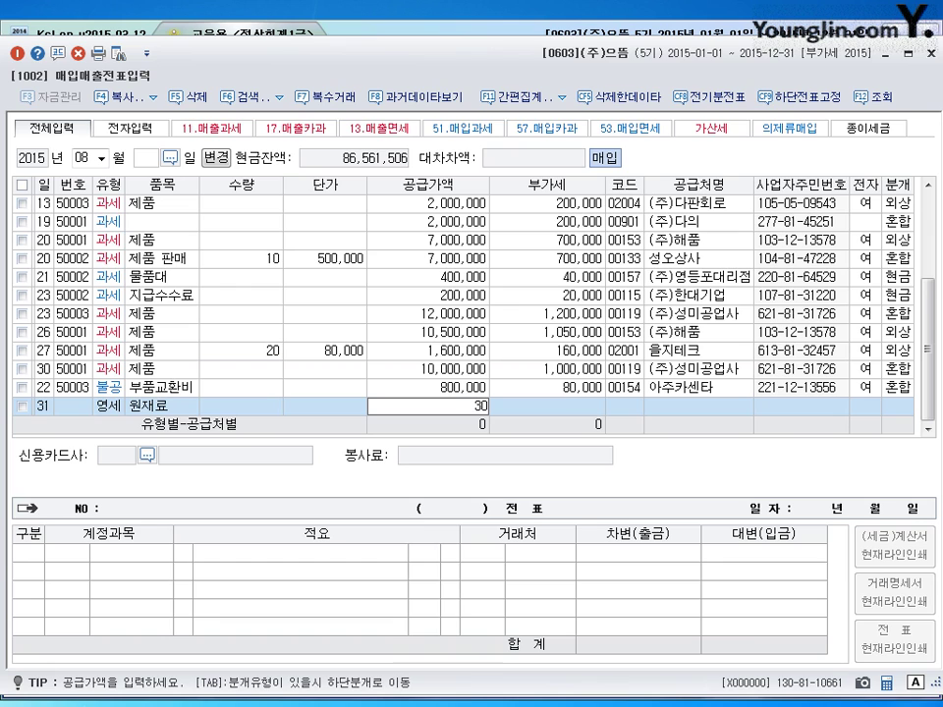
pyautogui.press('Return')
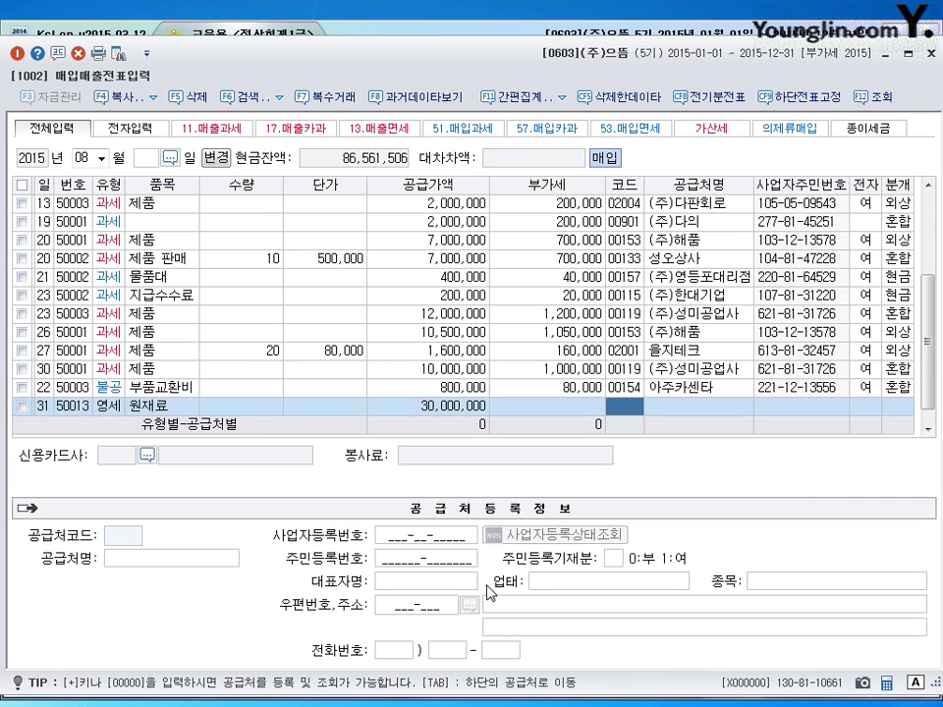
pyautogui.write('전ㅈ')
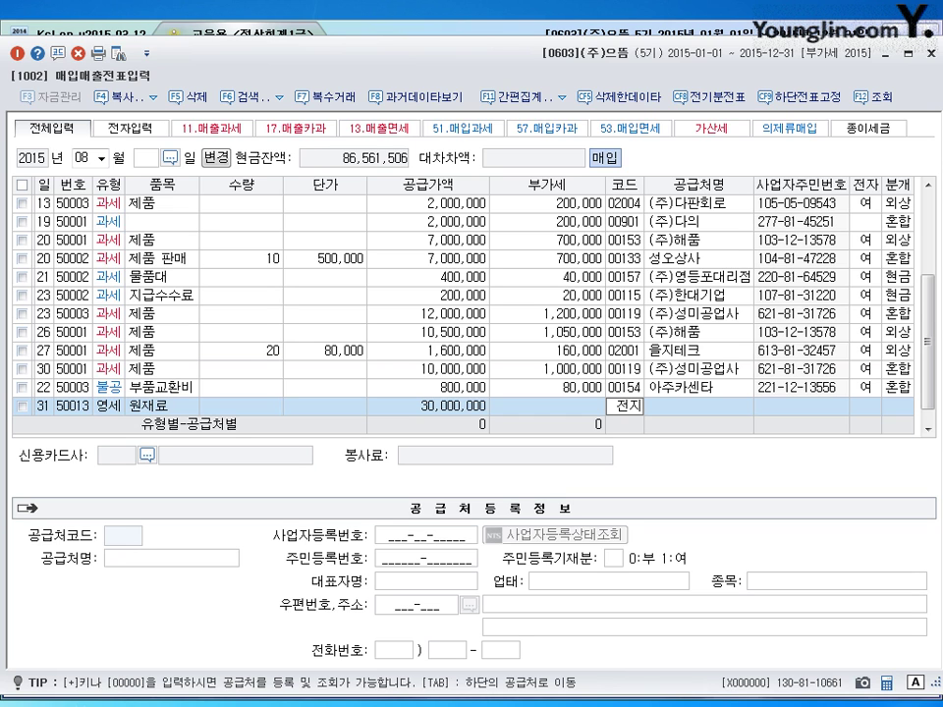
pyautogui.write('ㅣ')
pyautogui.press('Return')
pyautogui.press('Return')
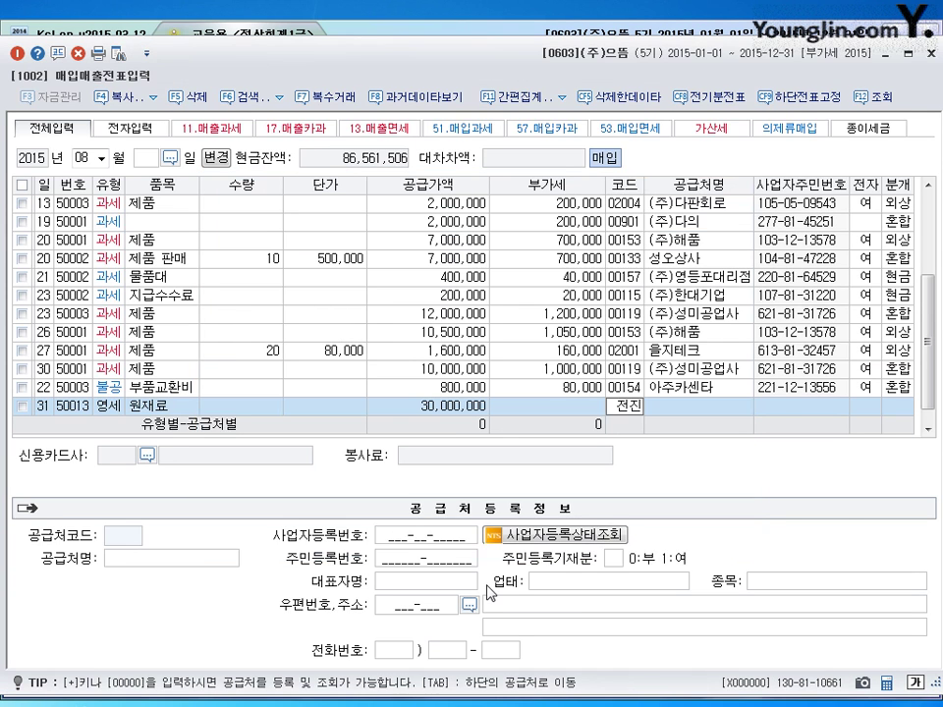
pyautogui.press('Return')
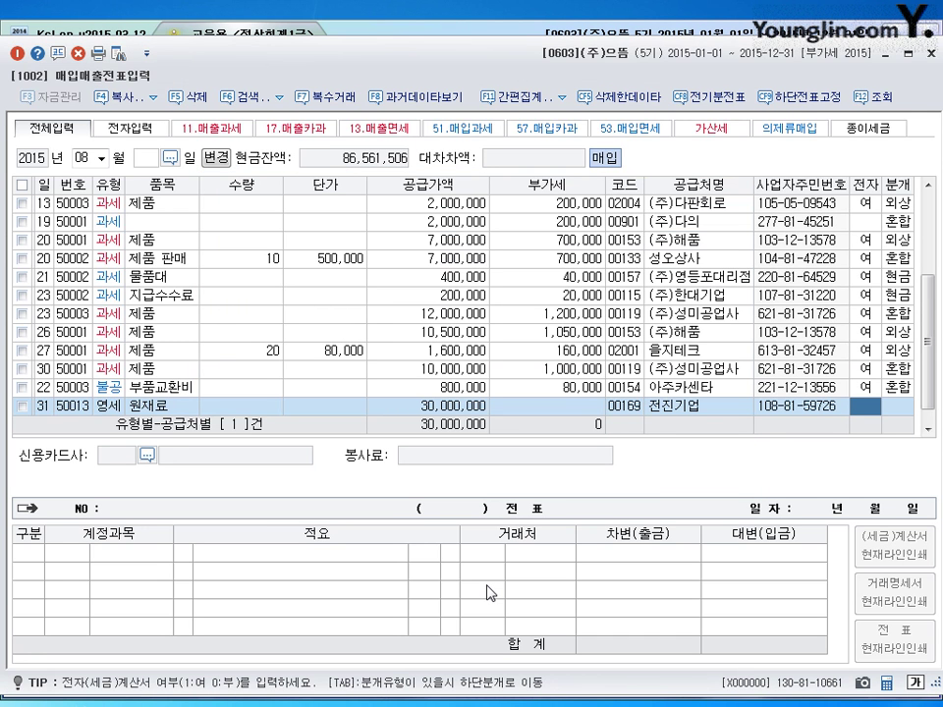
pyautogui.write('1')
pyautogui.press('Return')
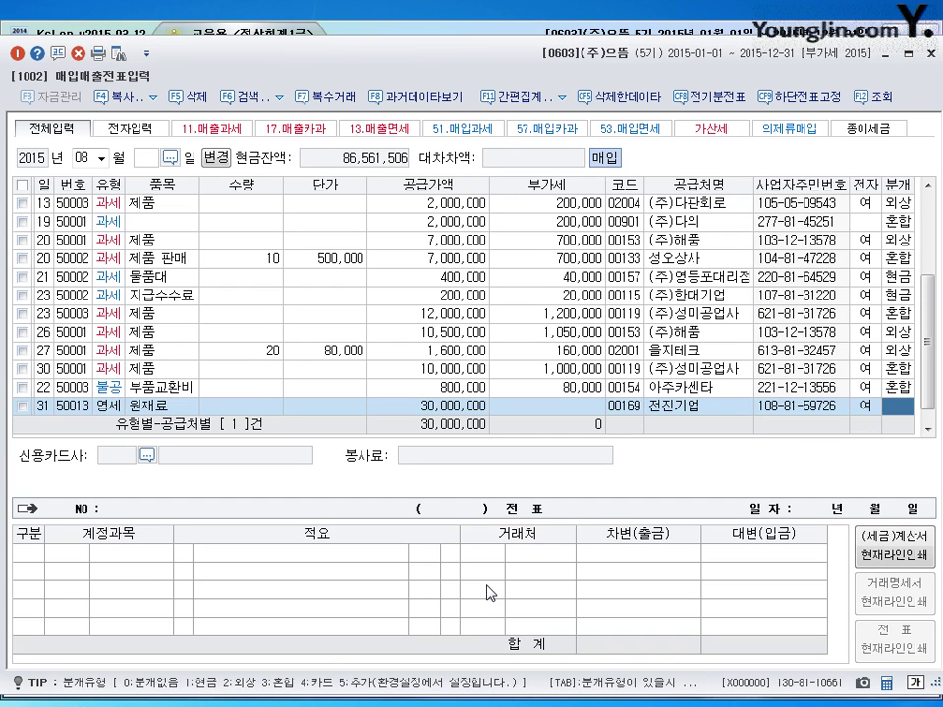
pyautogui.write('3')
pyautogui.press('Return')
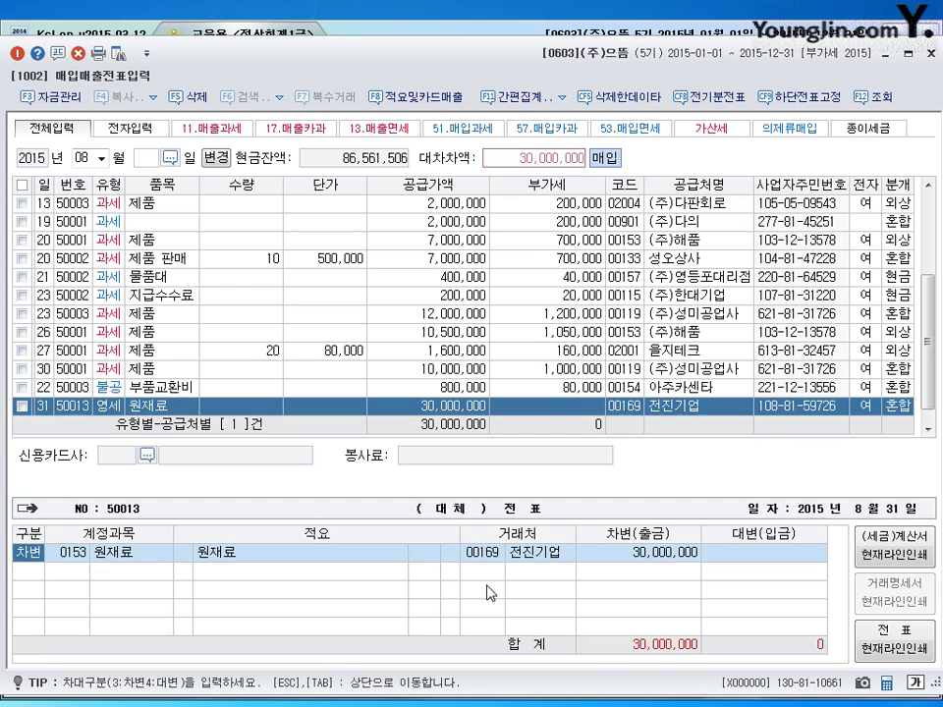
pyautogui.press('Return')
pyautogui.press('Return')
pyautogui.press('Return')
pyautogui.press('Return')
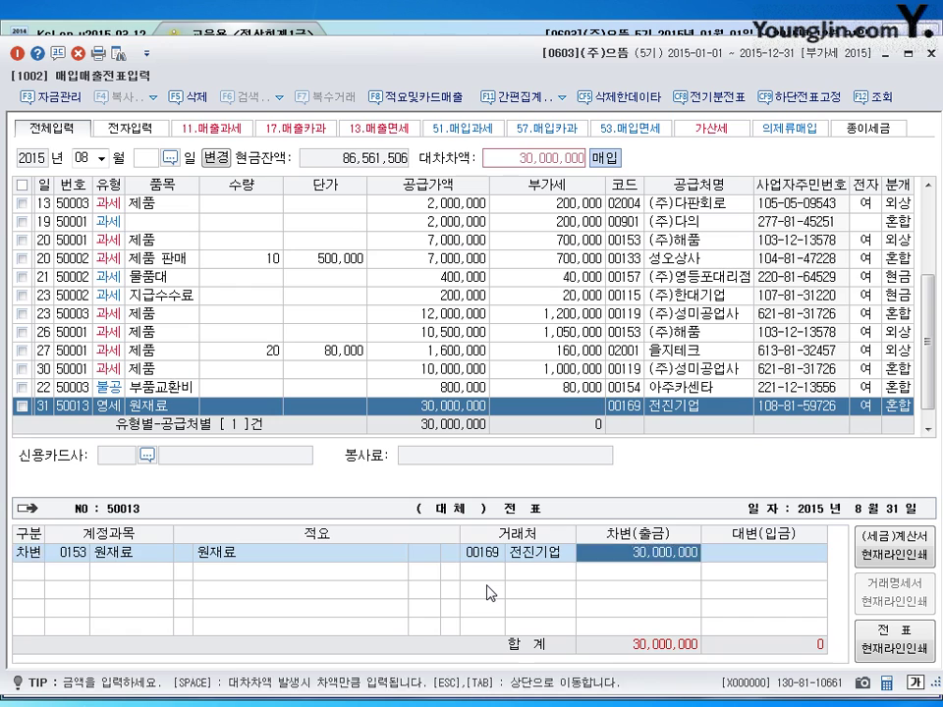
# - Credit 15,000,000 to 0252 지급어음 and the remaining 15,000,000 to 0103 보통예금
pyautogui.write('4')
pyautogui.press('Return')
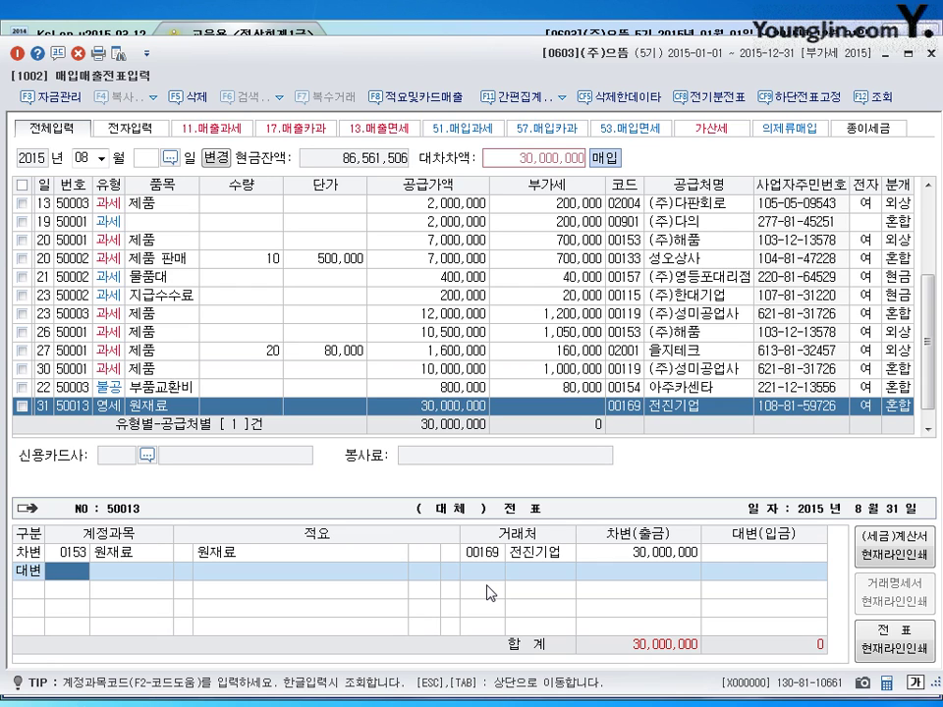
pyautogui.write('0252')
pyautogui.press('Return')
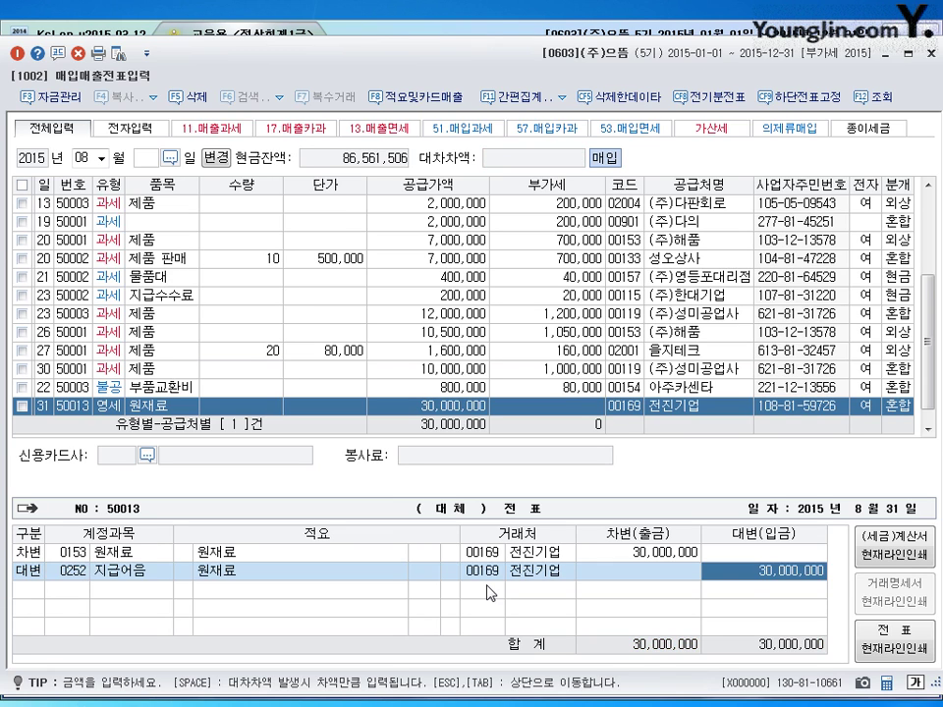
pyautogui.write('15000000')
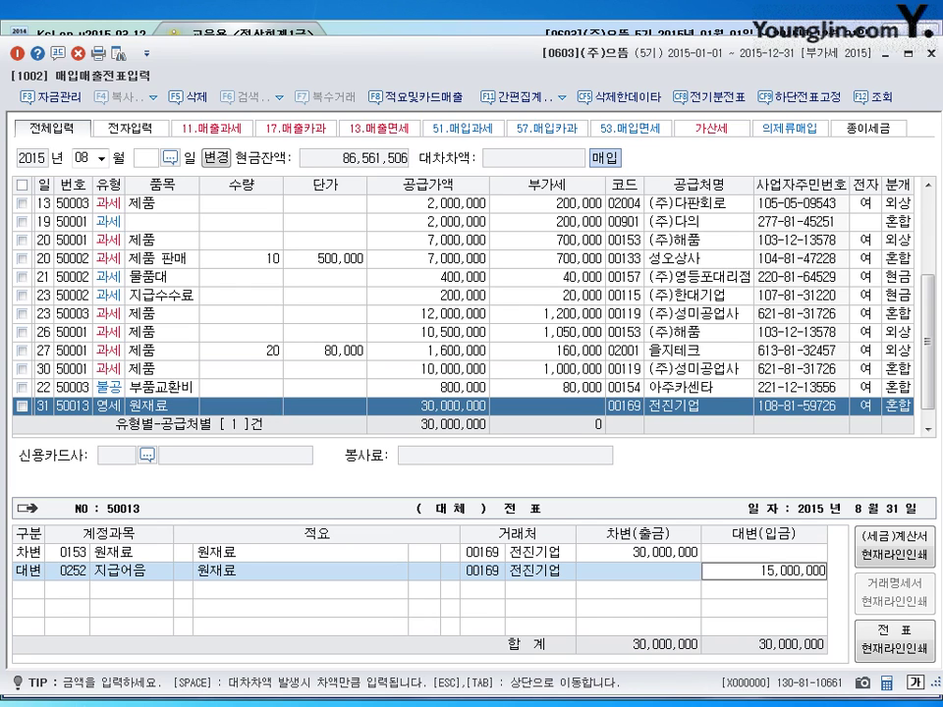
pyautogui.press('Return')
pyautogui.write('4')
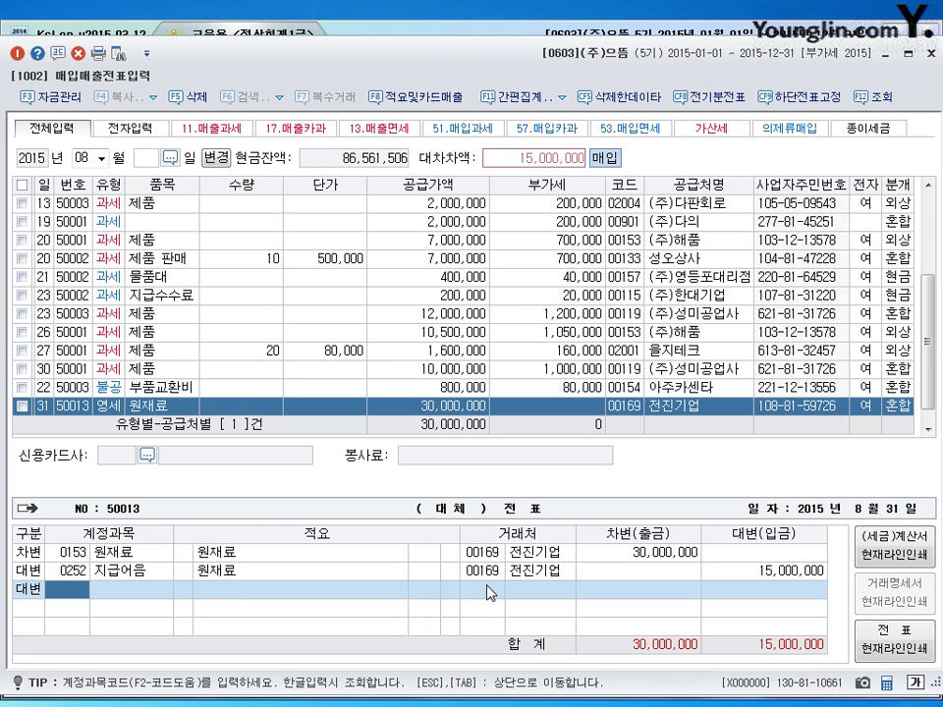
pyautogui.write('0103')
pyautogui.press('Return')
pyautogui.press('Return')
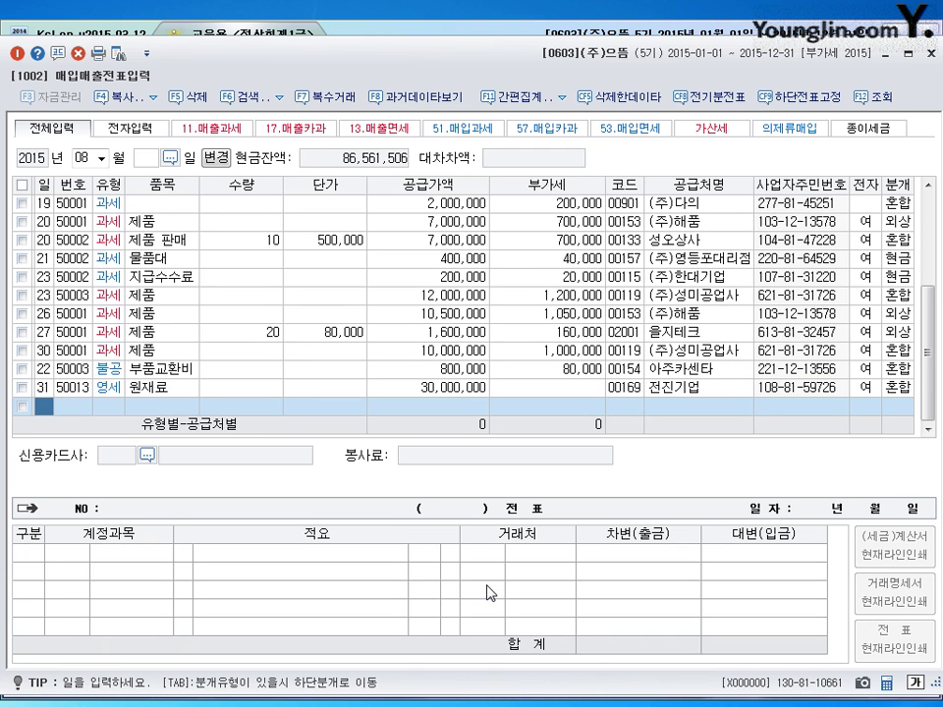
# - Switch the working month to 09 and start a new row dated the 23rd
pyautogui.press('Escape')
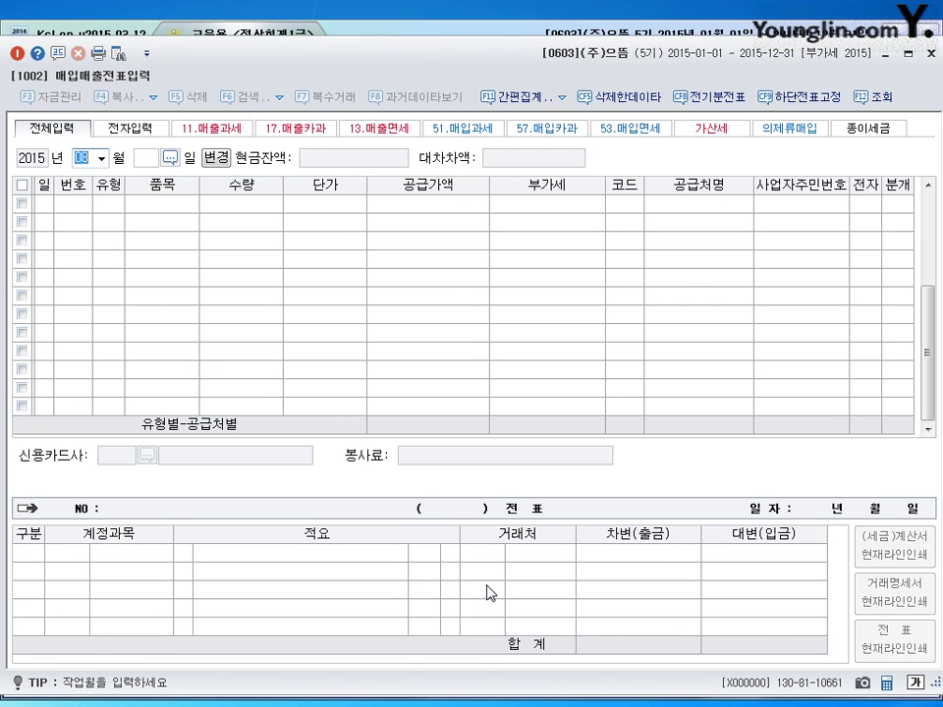
pyautogui.write('09')
pyautogui.press('Return')
pyautogui.write('12')
pyautogui.press('Return')
pyautogui.write('3')
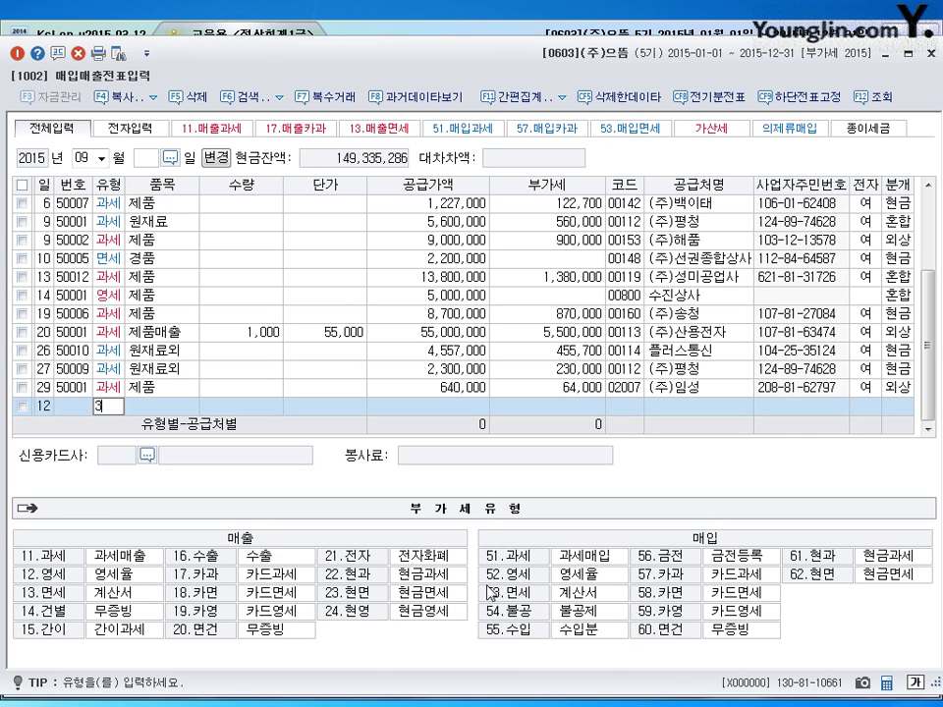
pyautogui.press('BackSpace')
pyautogui.press('BackSpace')
pyautogui.write('23')
pyautogui.press('Return')
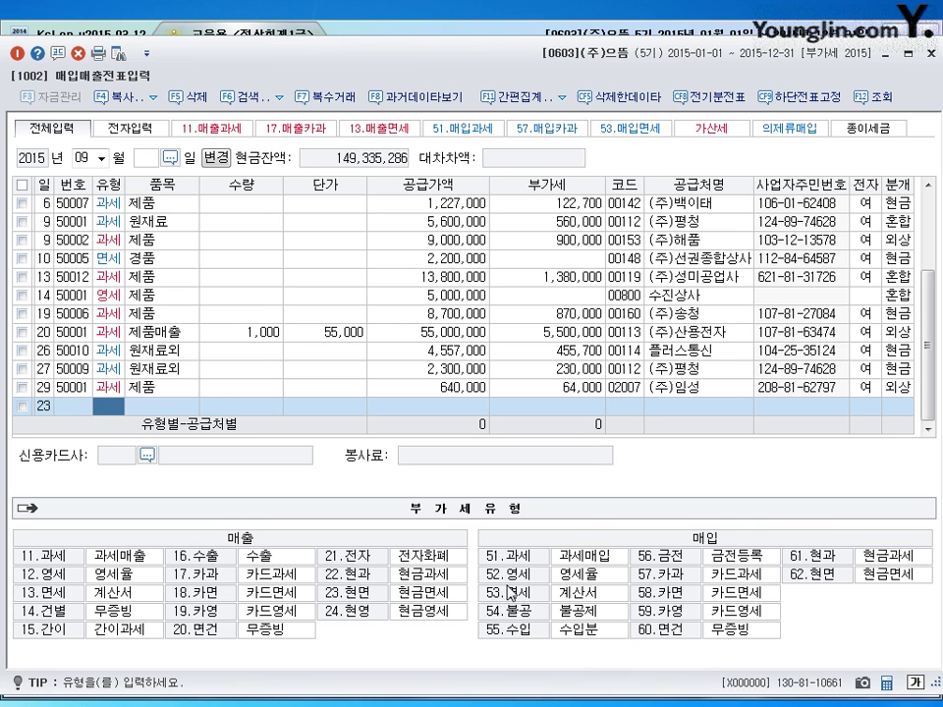
# - Enter type 53 면세, item 수강료, amount 2,000,000, supplier 00170 능률본부, journal 3 혼합
pyautogui.write('53')
pyautogui.press('Return')
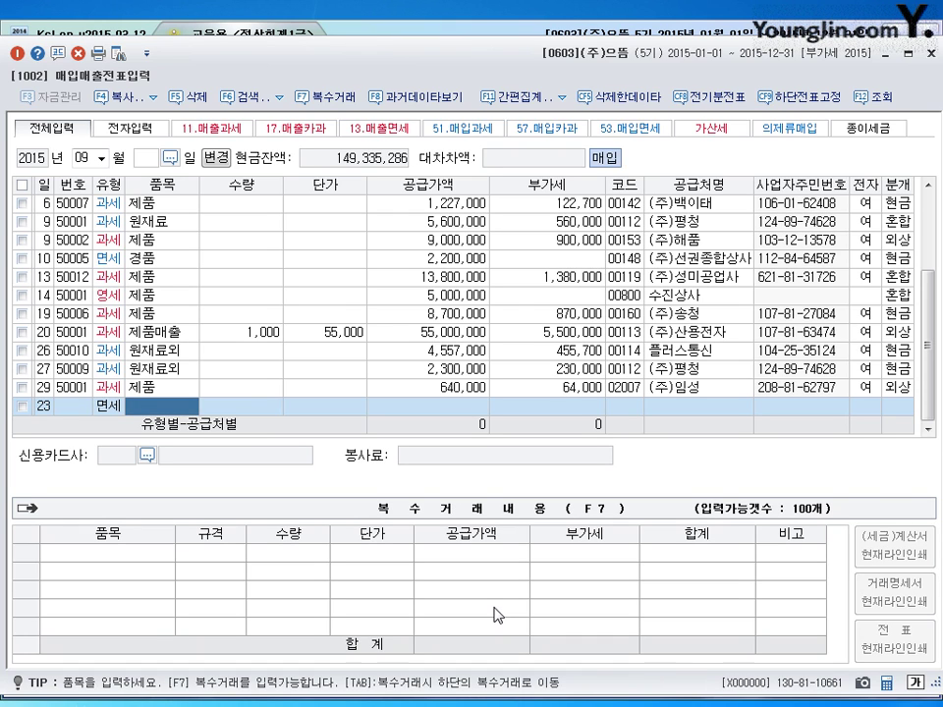
pyautogui.write('수강료')
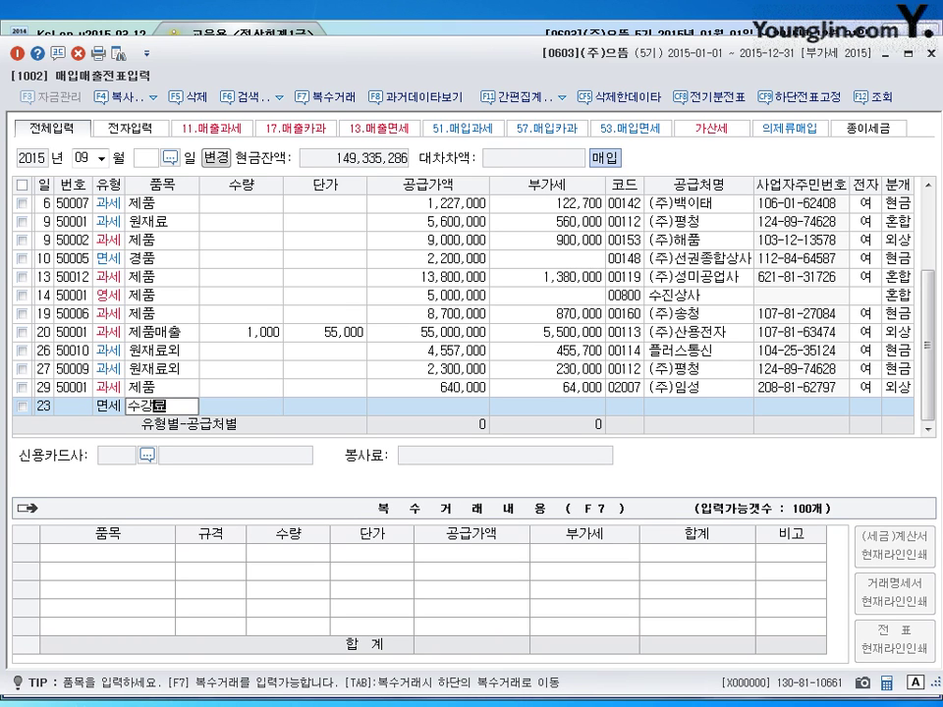
pyautogui.press('Return')
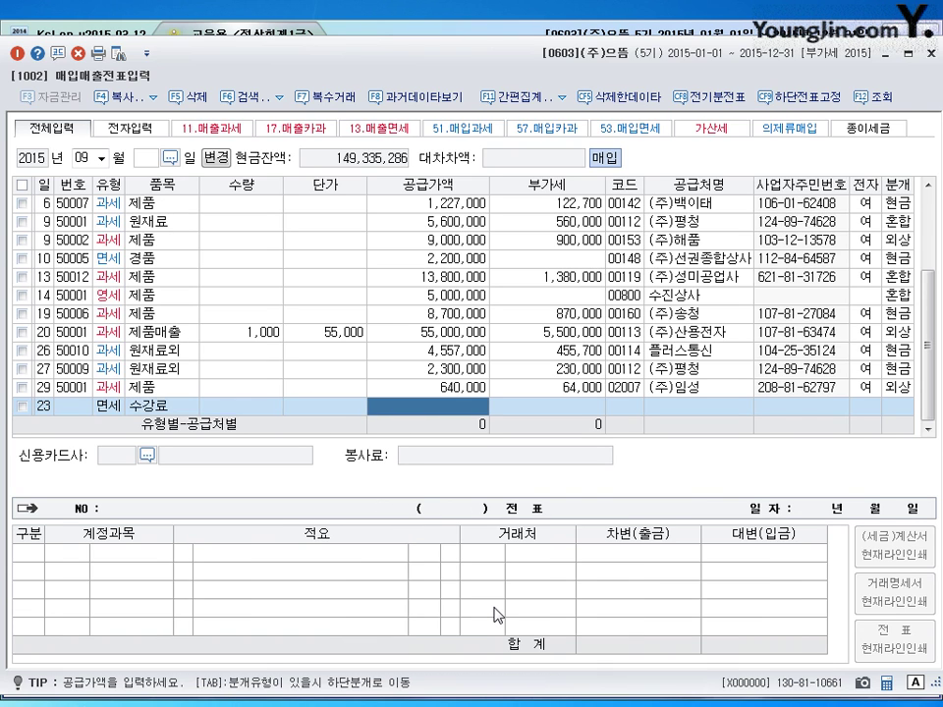
pyautogui.write('2000000')
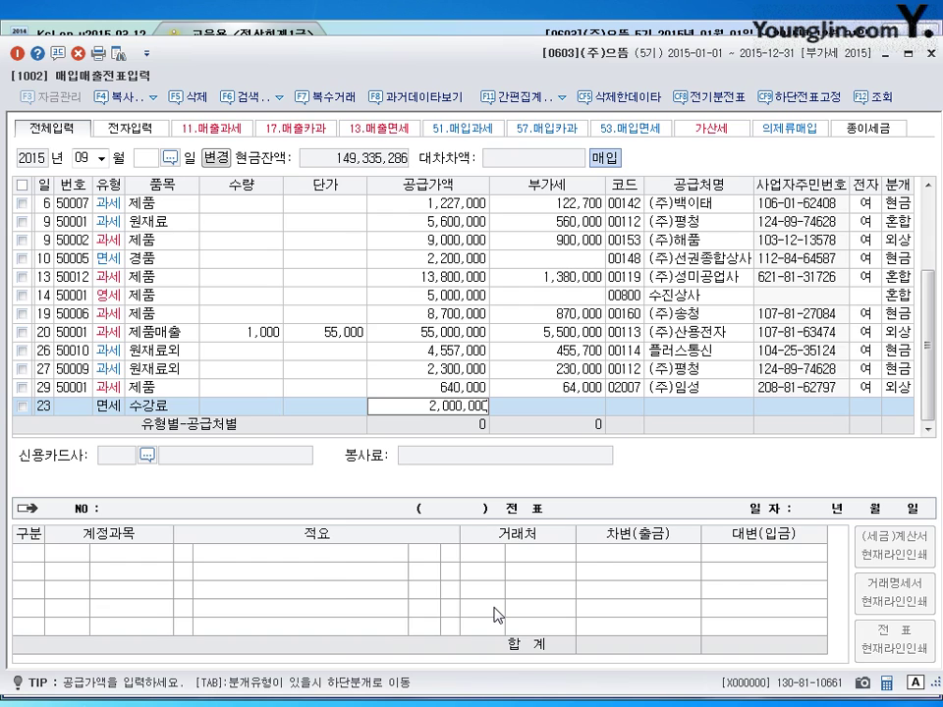
pyautogui.press('Return')
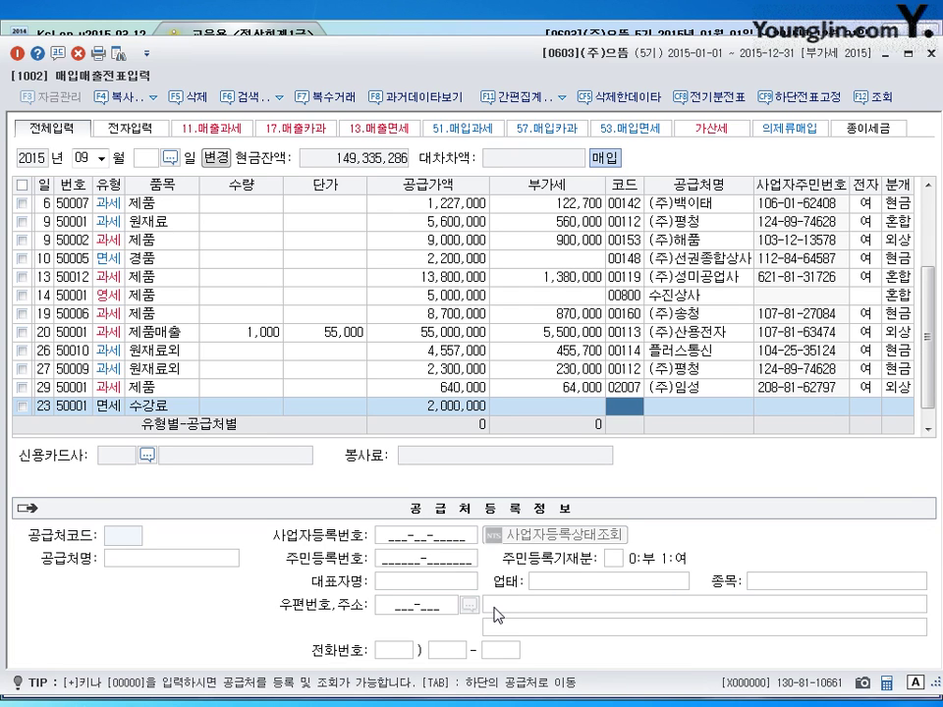
pyautogui.write('ㅜ')
pyautogui.write('능')
pyautogui.write('률')
pyautogui.press('Return')
pyautogui.press('Return')
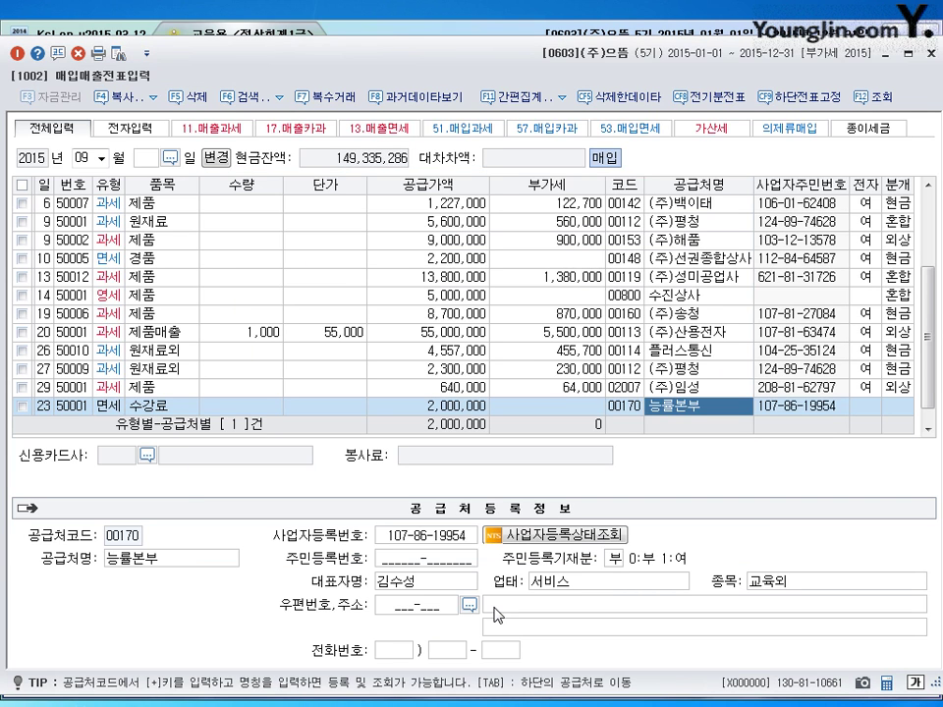
pyautogui.press('Return')
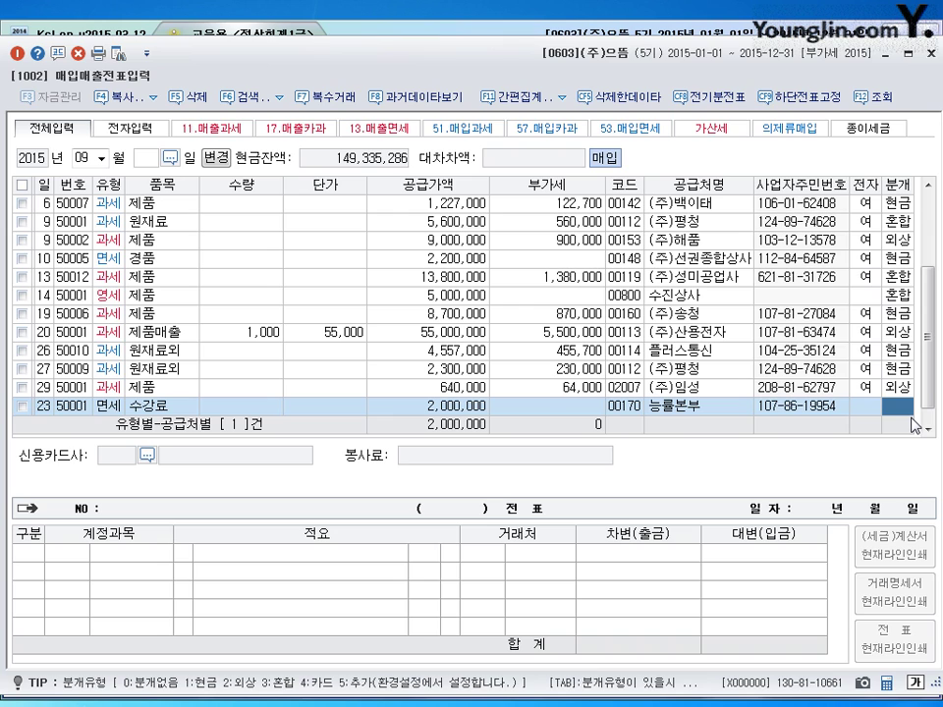
pyautogui.write('3')
pyautogui.press('Return')
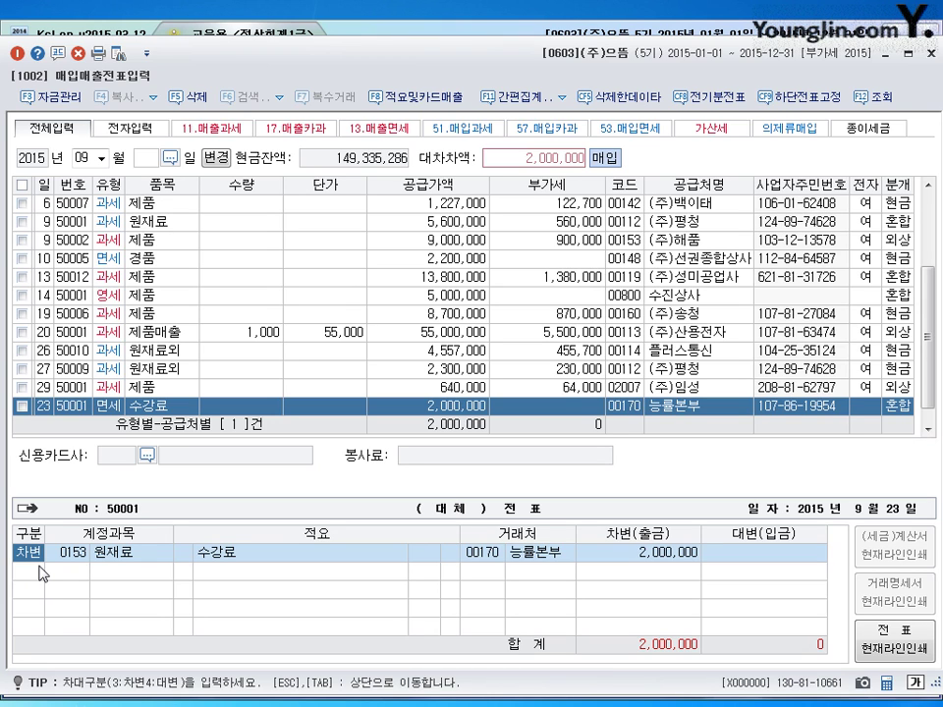
# - Debit 0825 교육훈련비, credit 0131 선급금 200,000 and 0101 현금 1,800,000, save, then start day 28
pyautogui.press('Return')
pyautogui.write('0825')
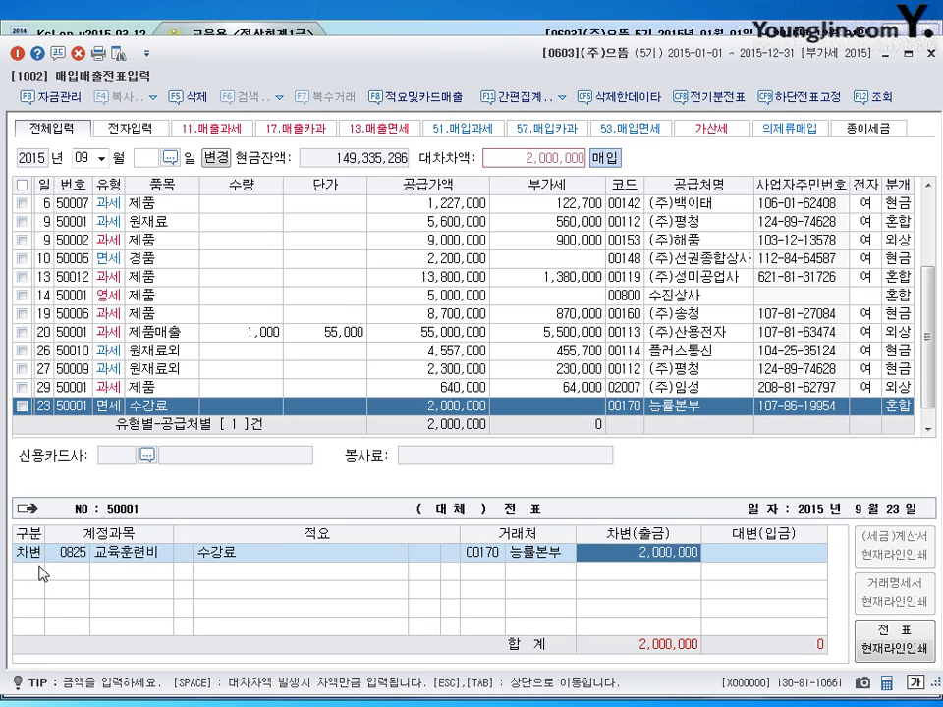
pyautogui.press('Return')
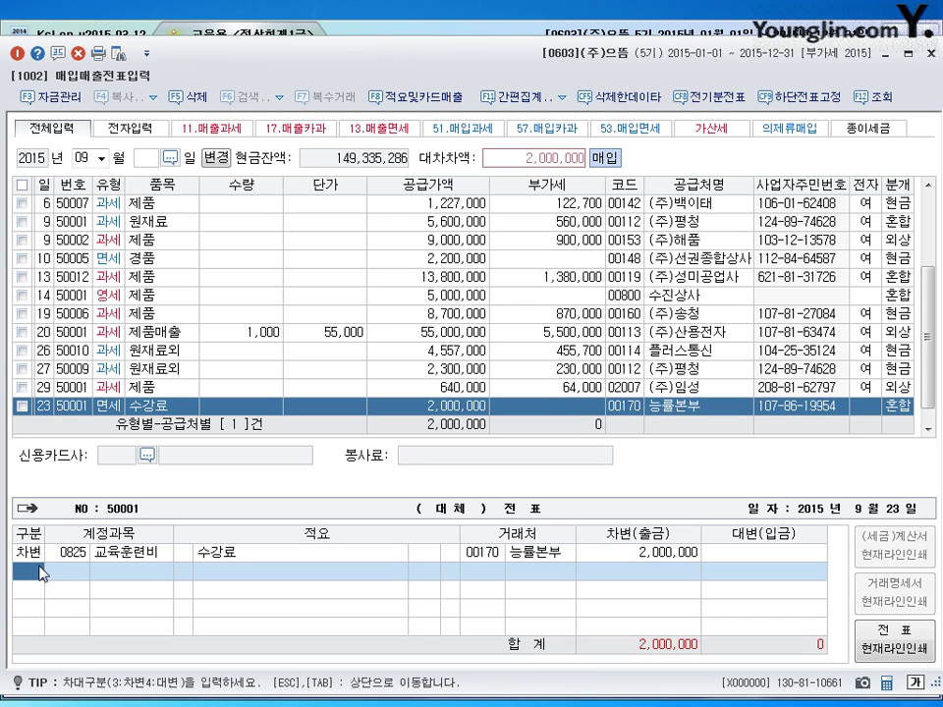
pyautogui.write('4131')
pyautogui.press('Return')
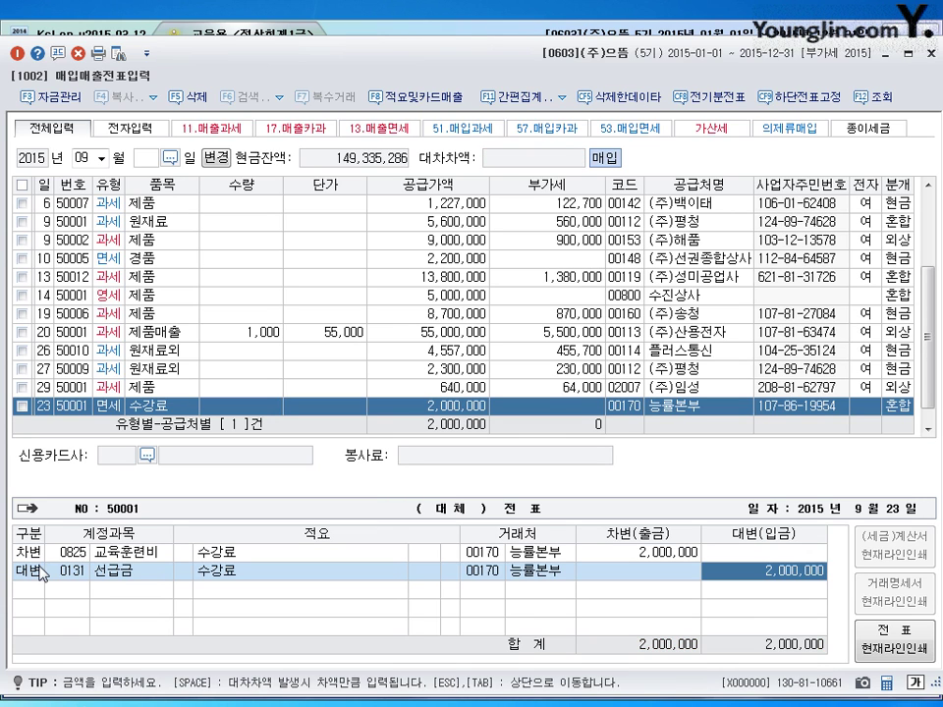
pyautogui.write('200000')
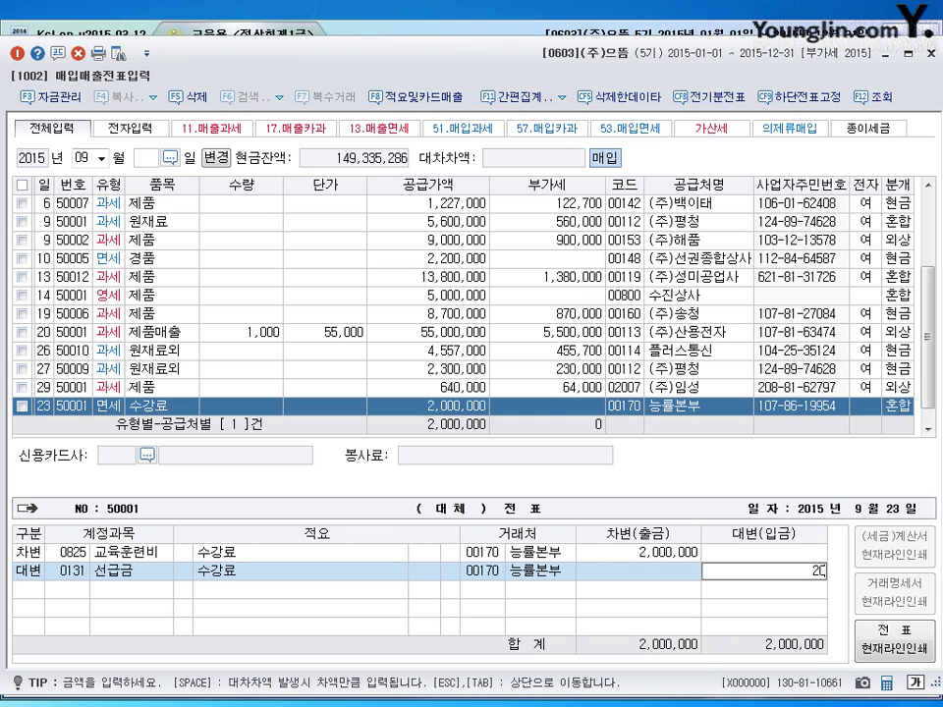
pyautogui.press('Return')
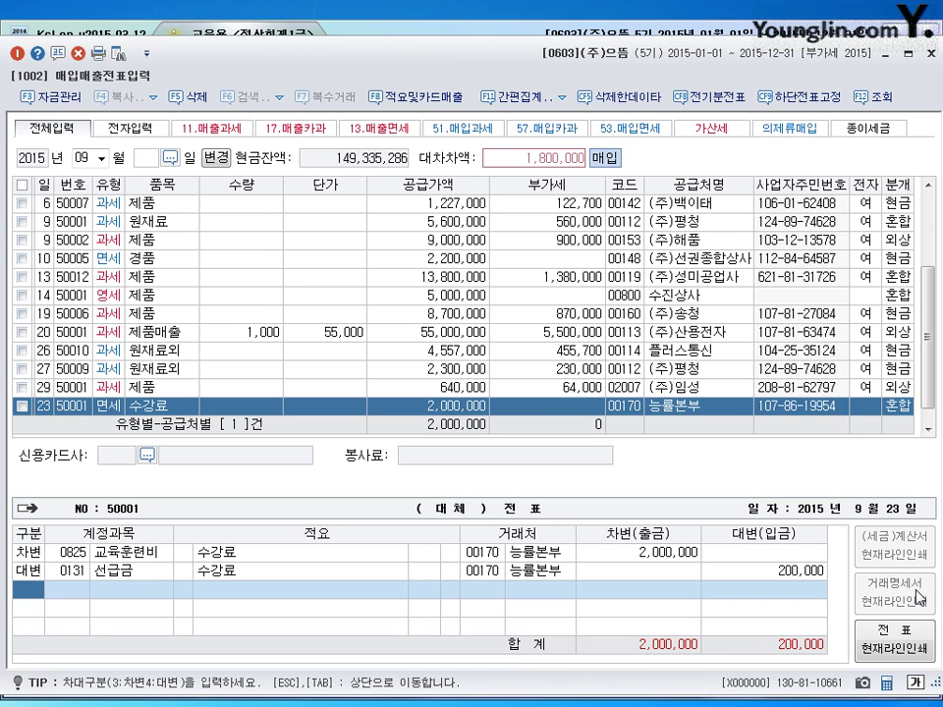
pyautogui.write('4101')
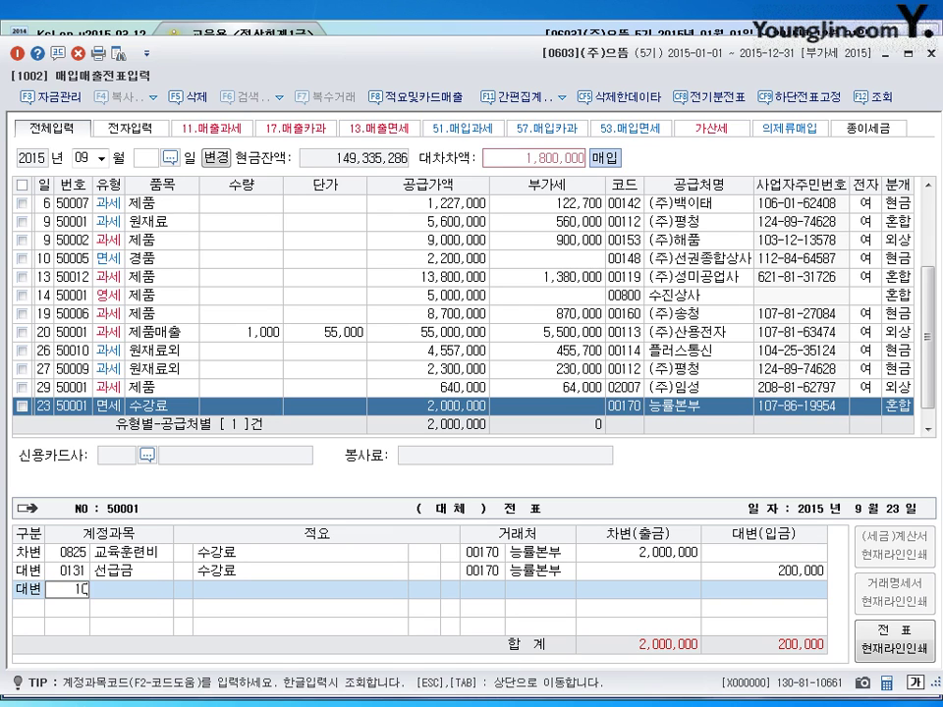
pyautogui.press('Return')
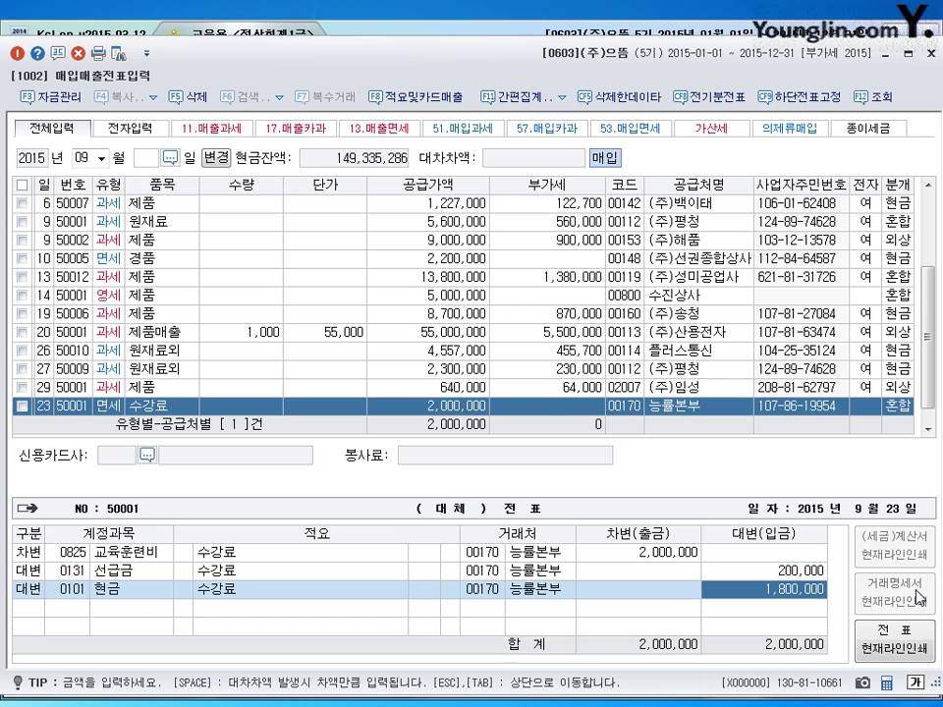
pyautogui.press('Return')
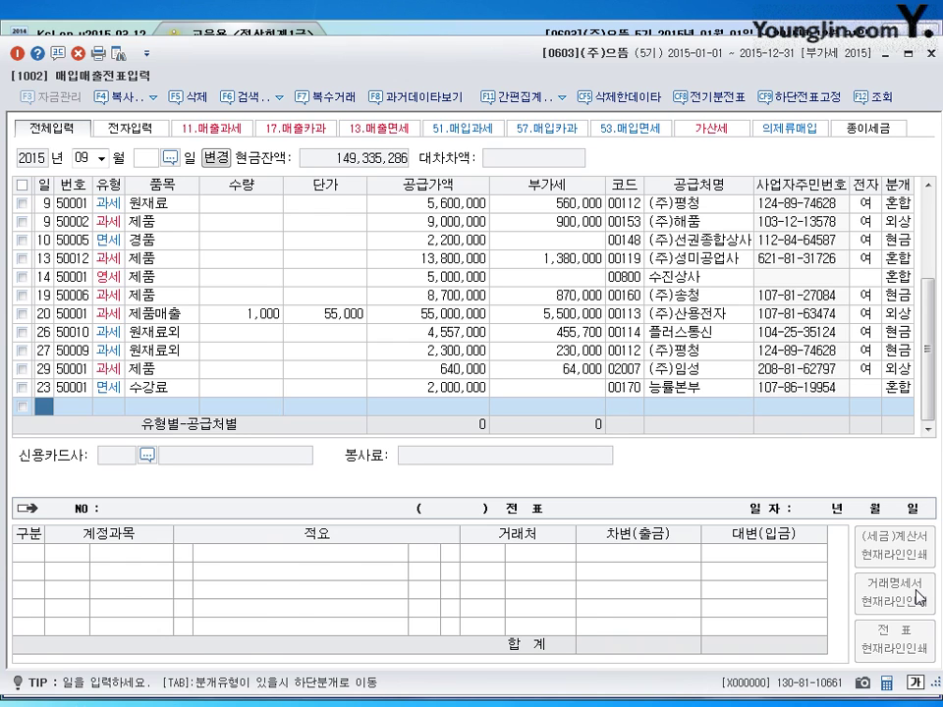
pyautogui.write('28')
pyautogui.press('Return')
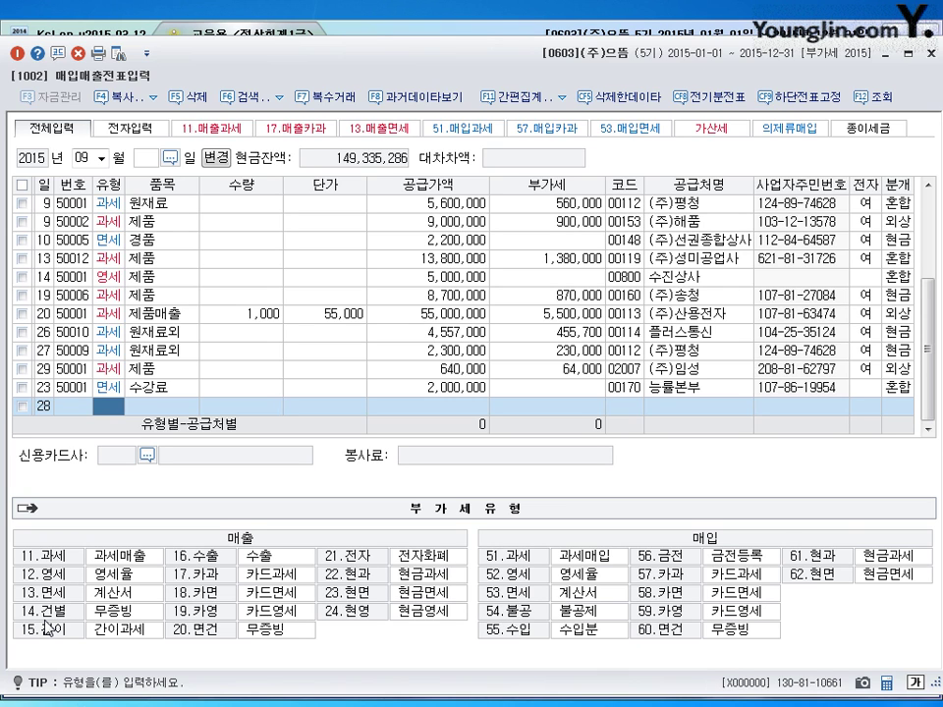
# - Enter a 28 September type-14 cash sale of 제품: supply 500,000, VAT 50,000
pyautogui.write('14')
pyautogui.press('Return')
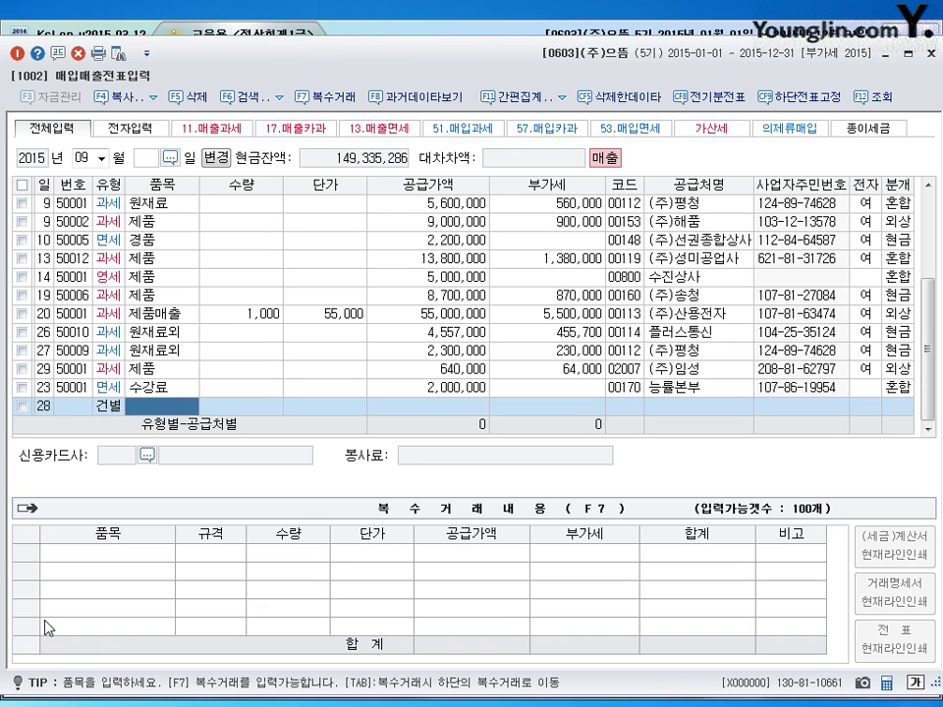
pyautogui.write('제')
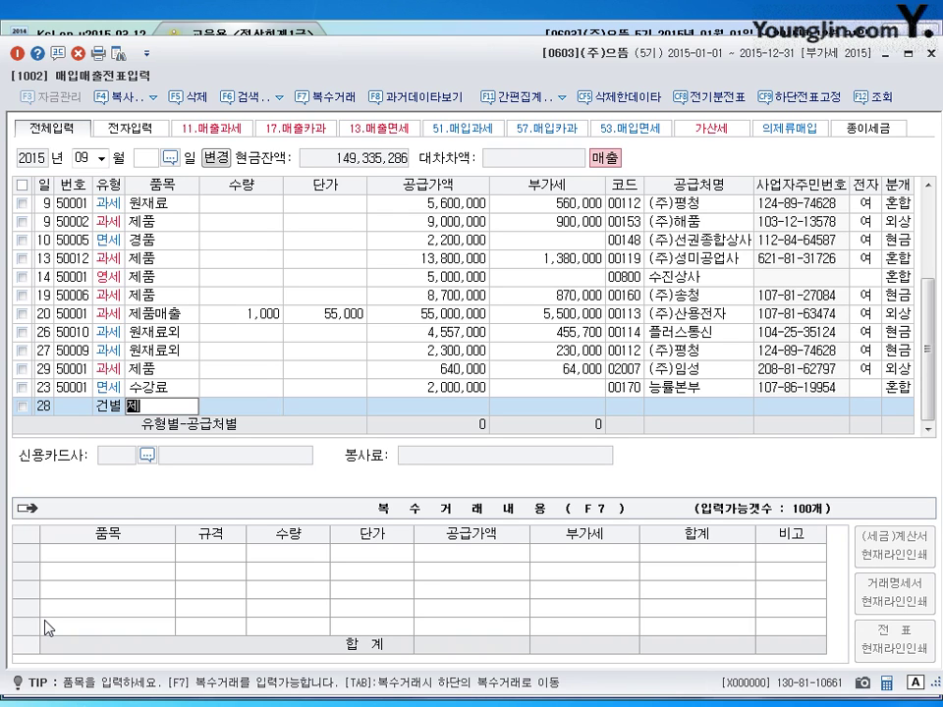
pyautogui.write('품')
pyautogui.press('Return')
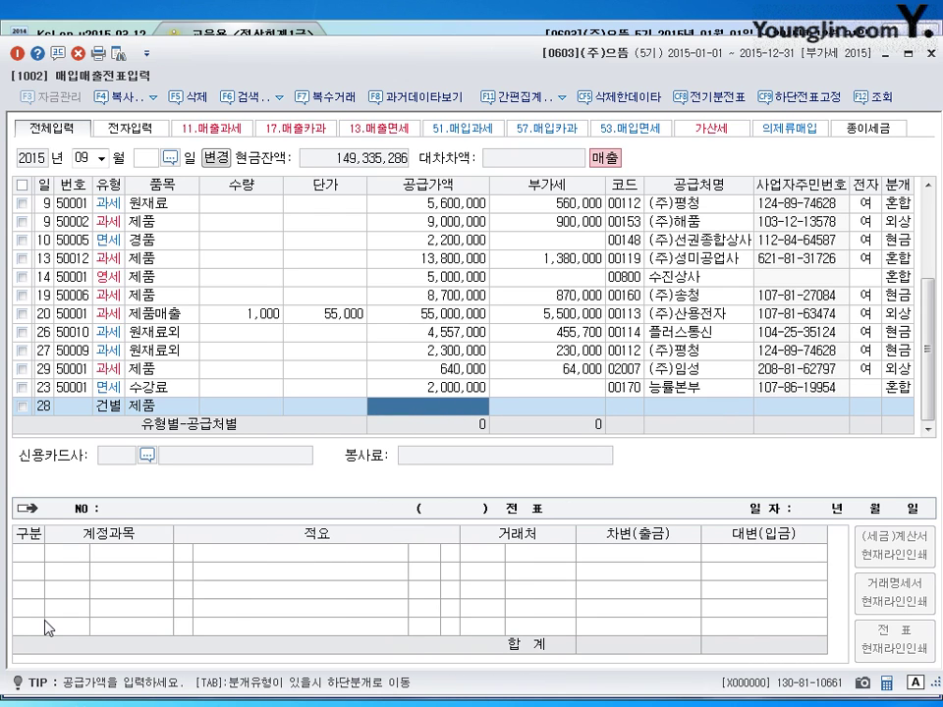
pyautogui.write('500000')
pyautogui.press('Return')
pyautogui.press('Return')
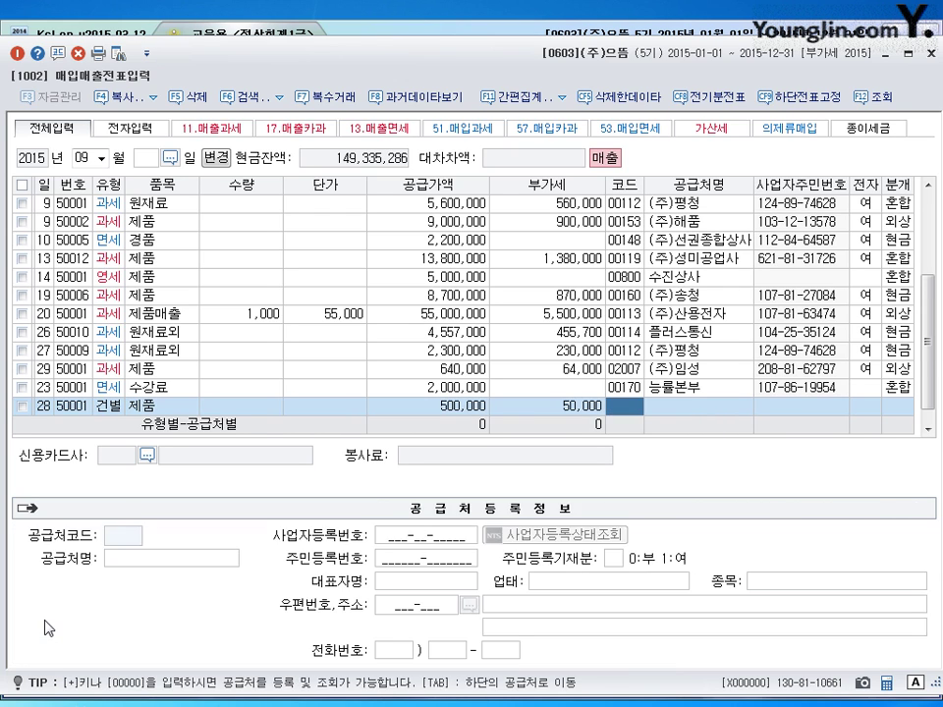
pyautogui.press('Return')
pyautogui.press('Return')
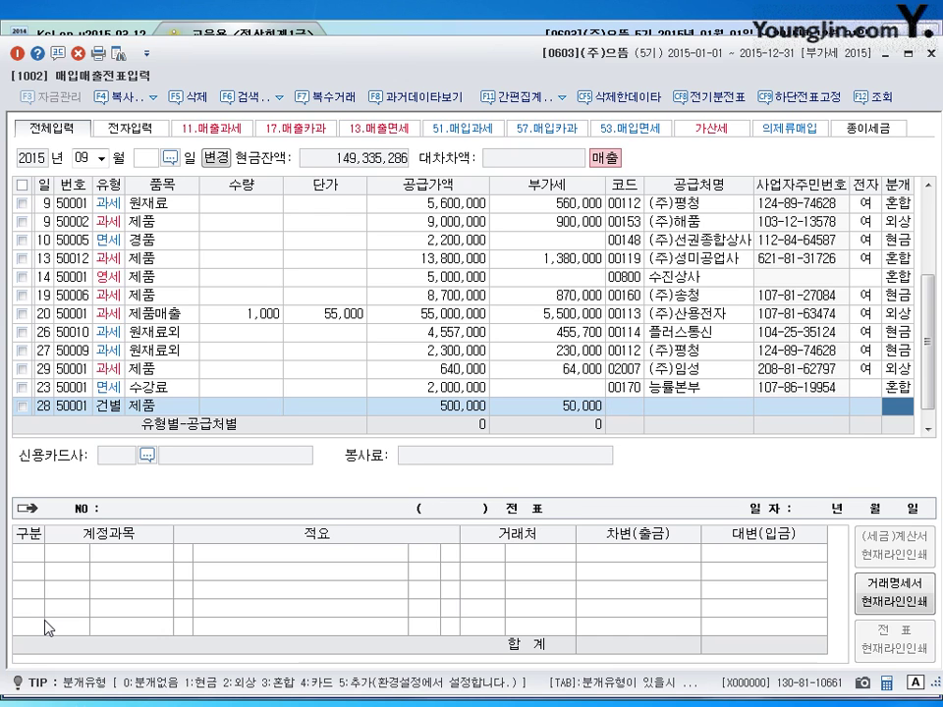
pyautogui.write('1')
pyautogui.press('Return')
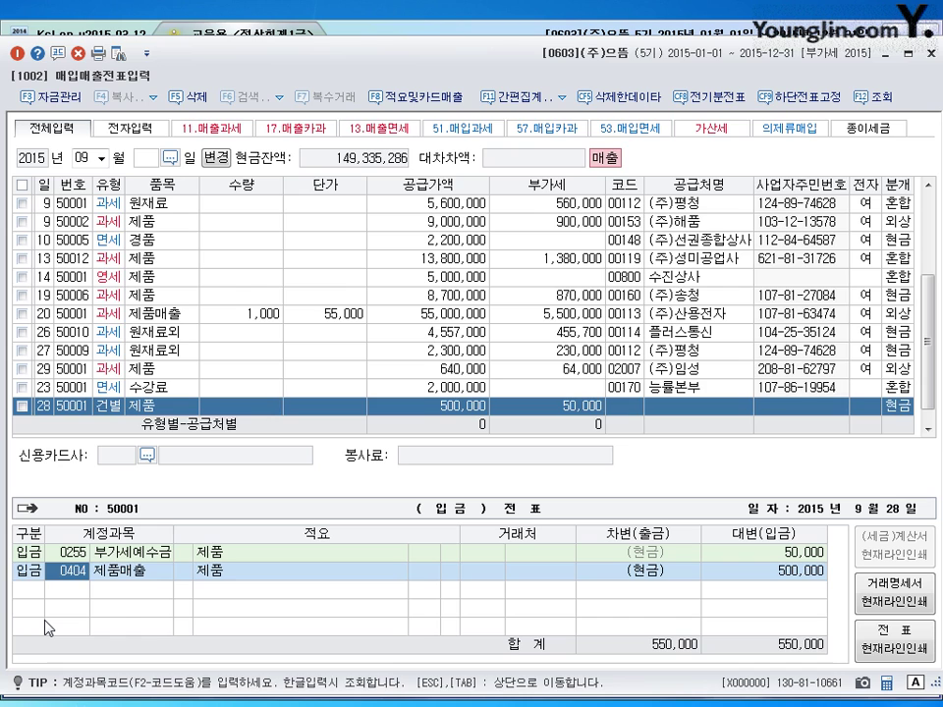
pyautogui.press('Return')
pyautogui.press('Return')
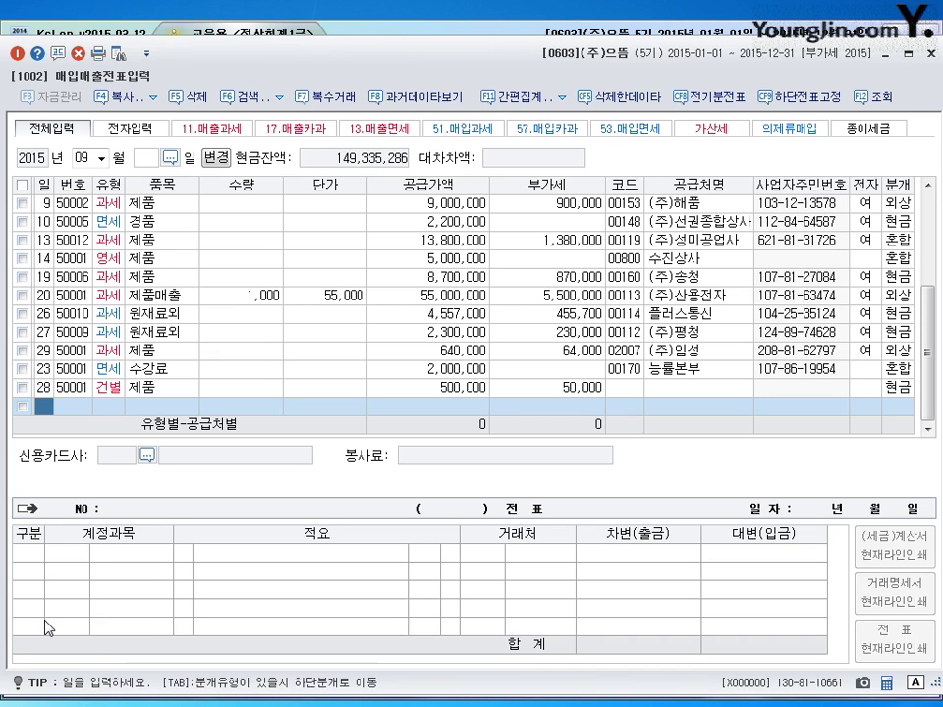
# - Close the 매입매출전표입력 screen
pyautogui.click(931, 54)
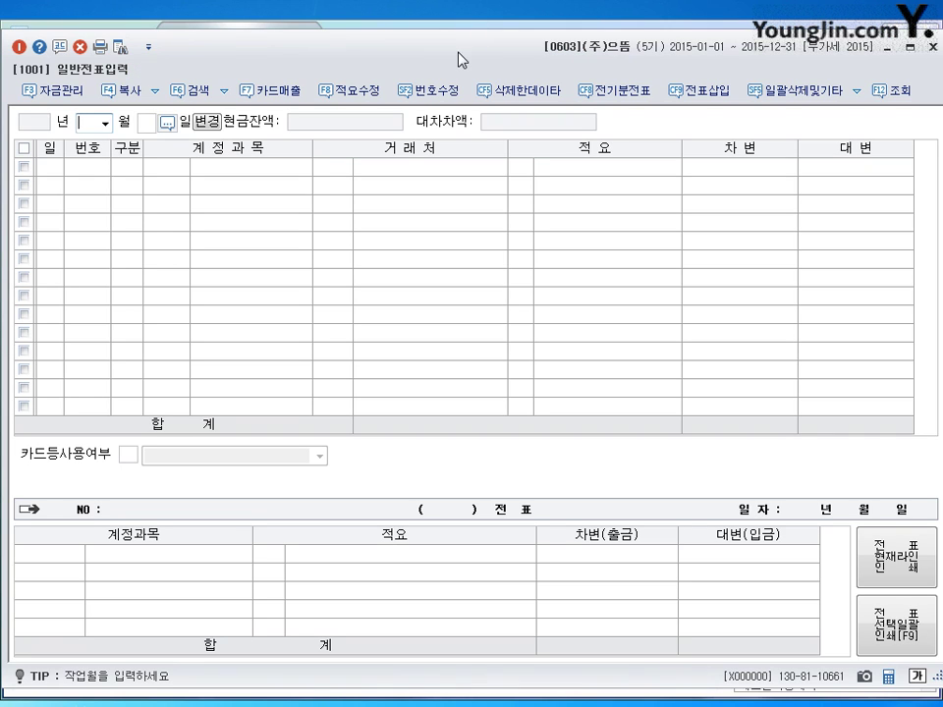
# - On the 19 July voucher, reduce the 281,000 미지급금 debit to 280,000
pyautogui.write('07')
pyautogui.press('Return')
pyautogui.write('19')
pyautogui.press('Return')
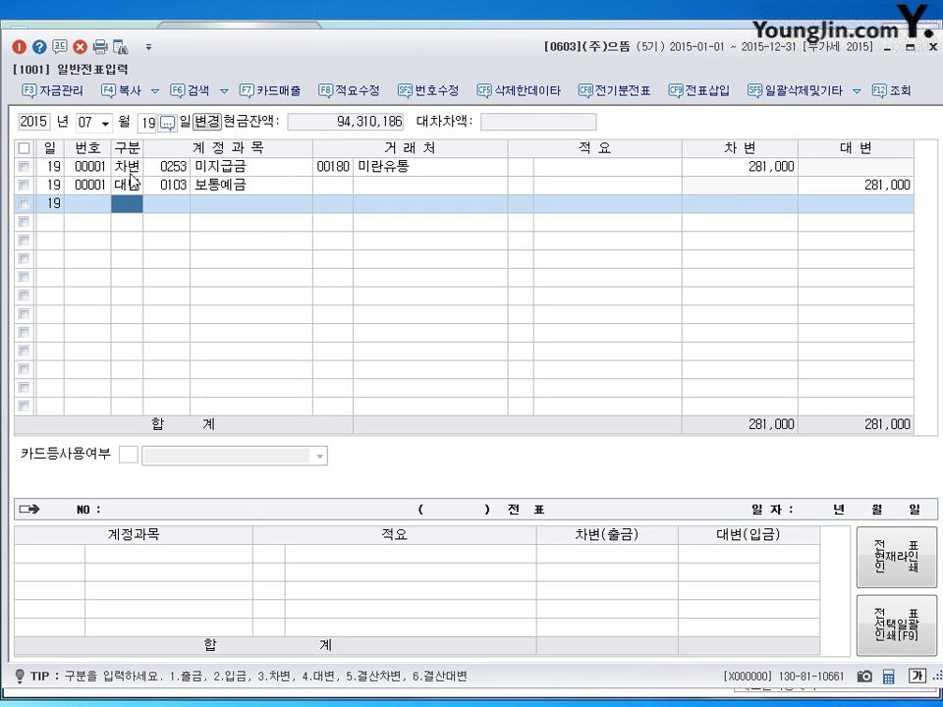
pyautogui.click(130, 174)
pyautogui.click(767, 169)
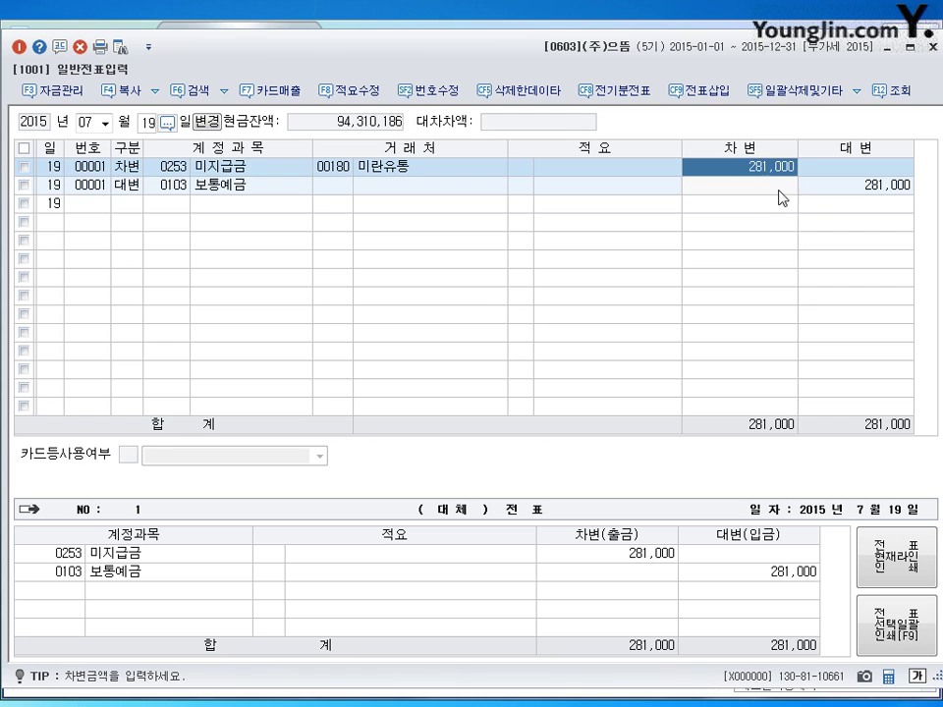
pyautogui.press('Return')
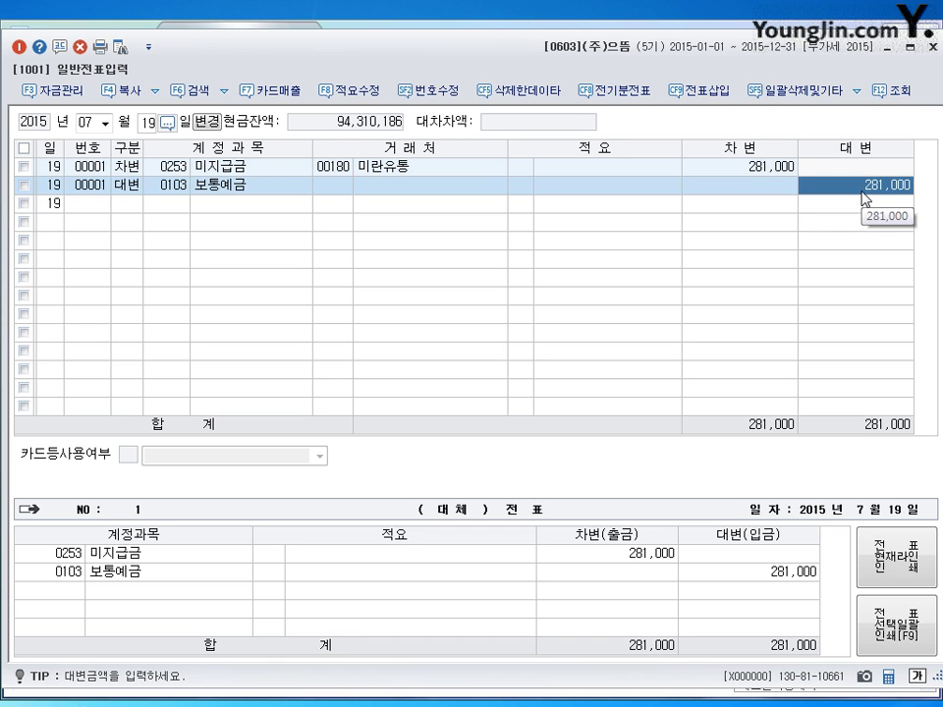
pyautogui.click(747, 175)
pyautogui.click(884, 188)
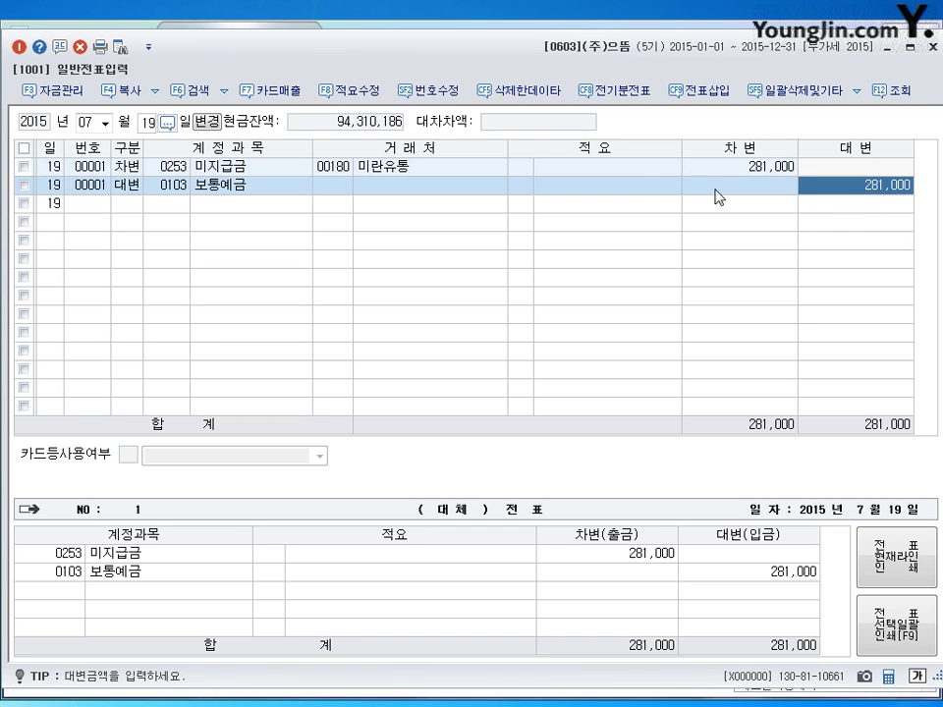
pyautogui.click(723, 171)
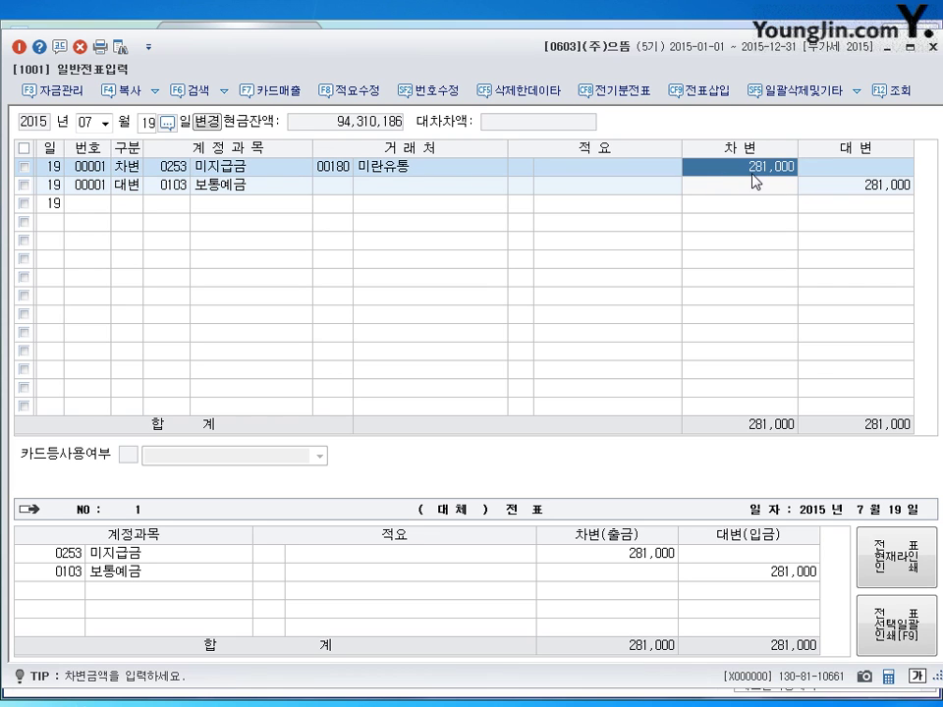
pyautogui.write('280000')
pyautogui.press('Return')
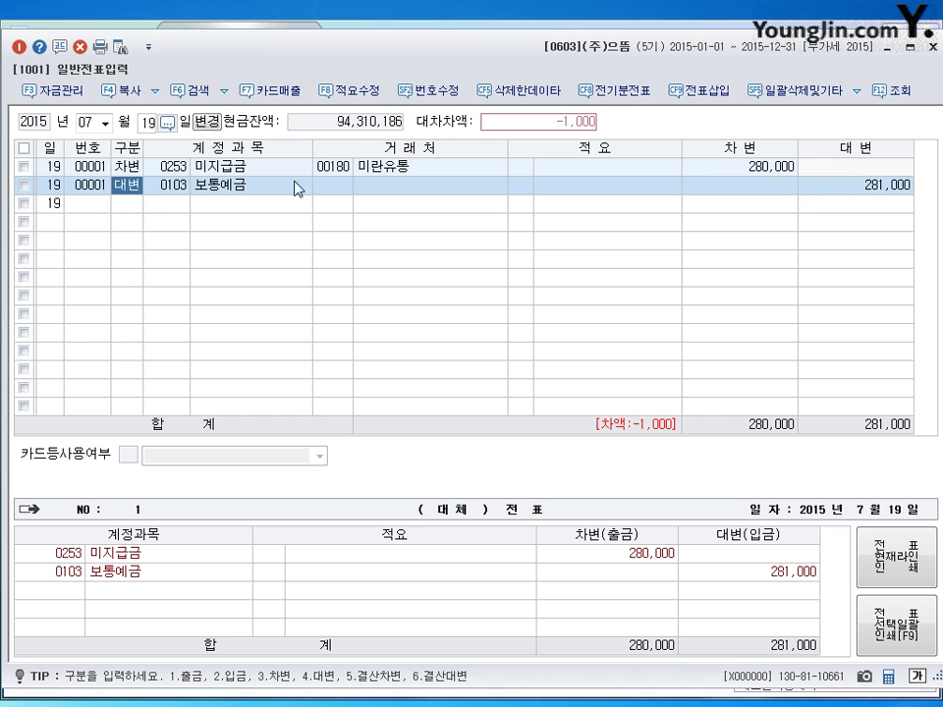
# - Insert a debit line for account 831 수수료비용 of 1,000 to balance the voucher
pyautogui.click(692, 96)
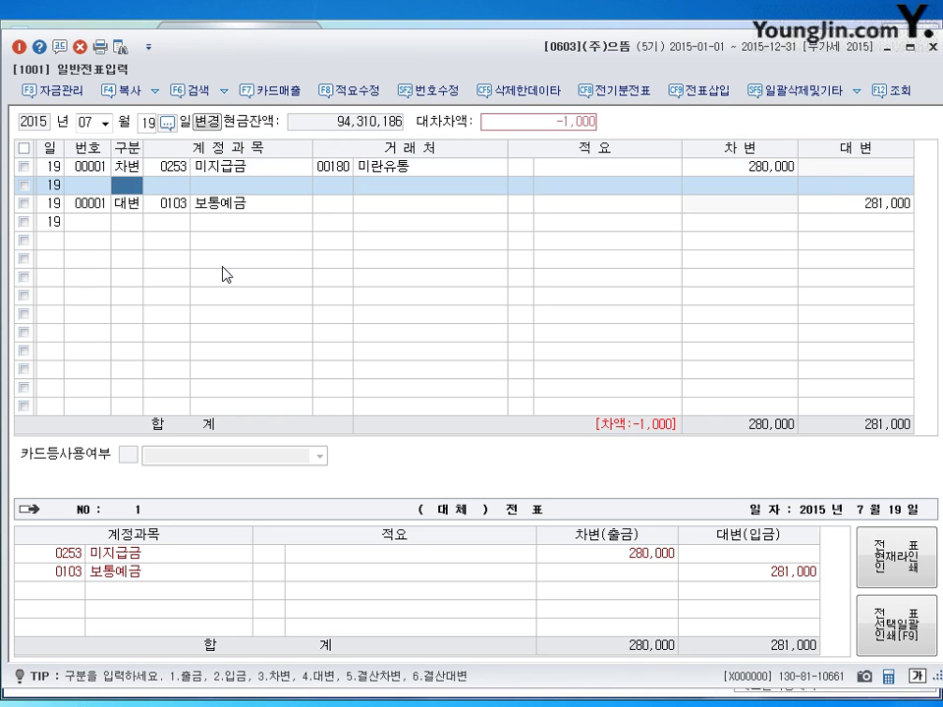
pyautogui.write('3')
pyautogui.press('Return')
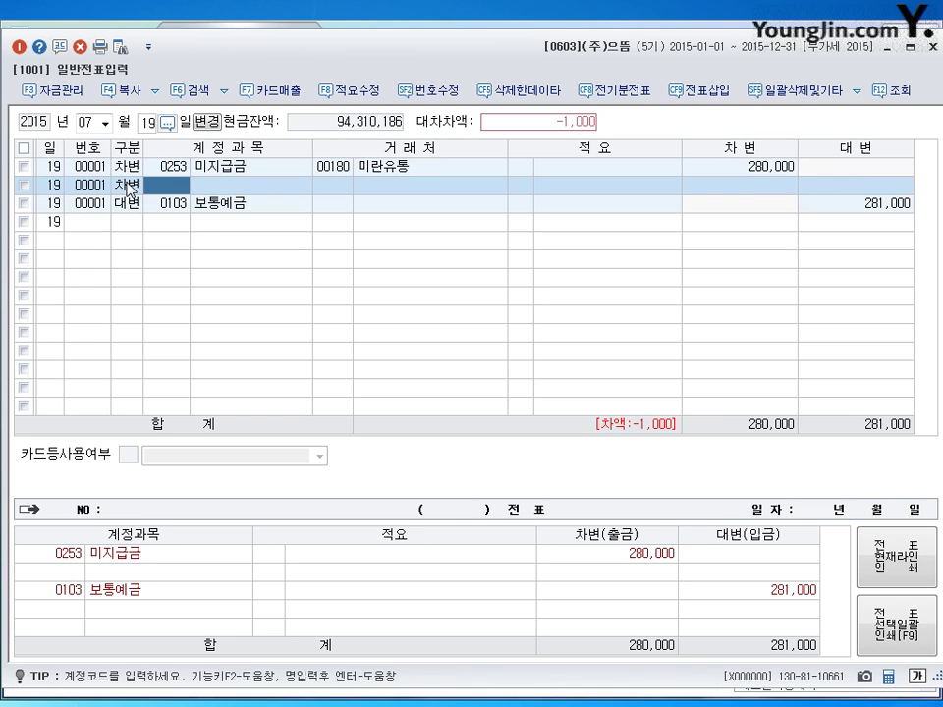
pyautogui.write('831')
pyautogui.press('Return')
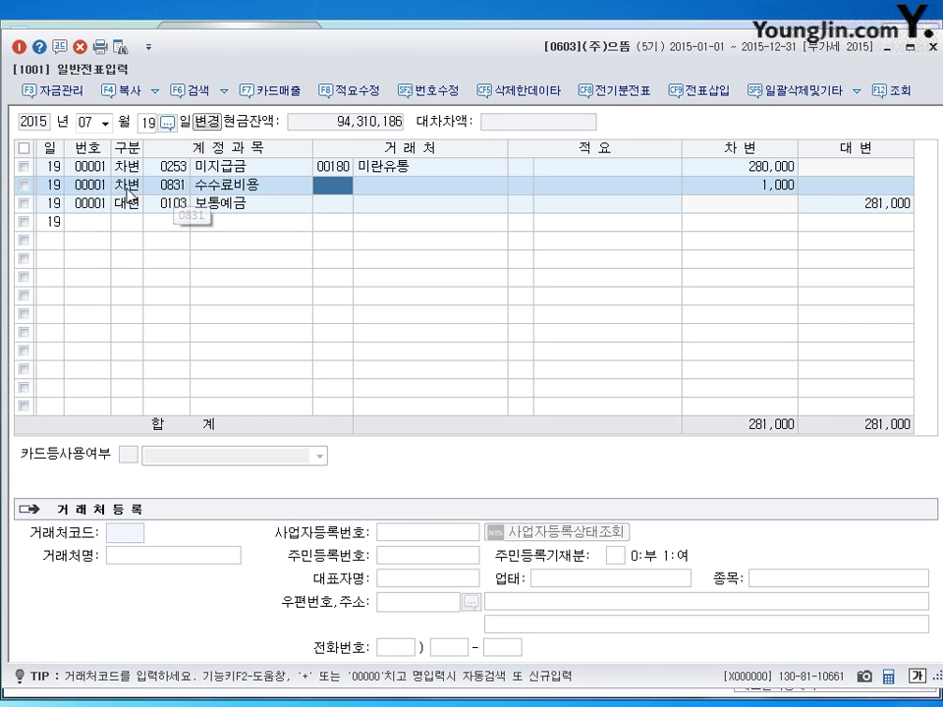
pyautogui.click(120, 225)
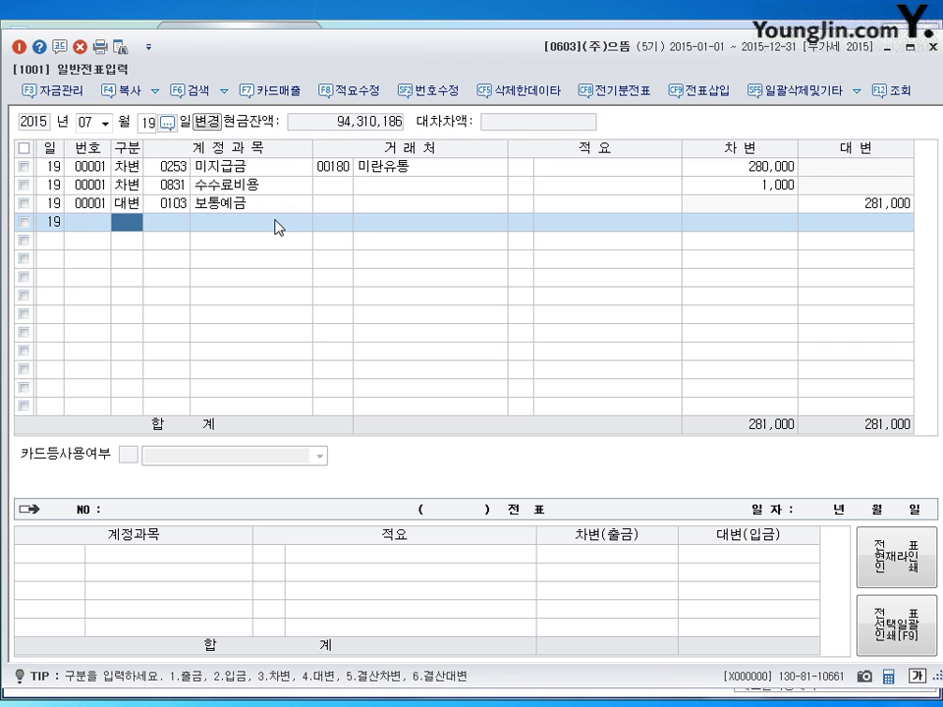
# - Review the 15 August entries in 매입매출전표입력, then return to 일반전표입력
pyautogui.click(934, 47)
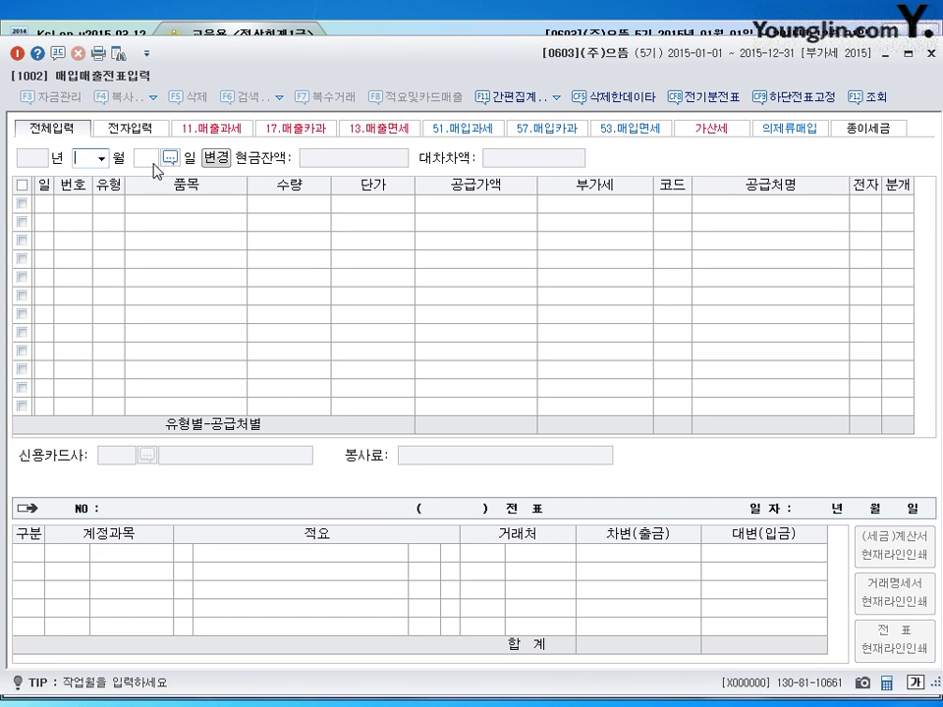
pyautogui.write('08')
pyautogui.press('Return')
pyautogui.write('15')
pyautogui.press('Return')
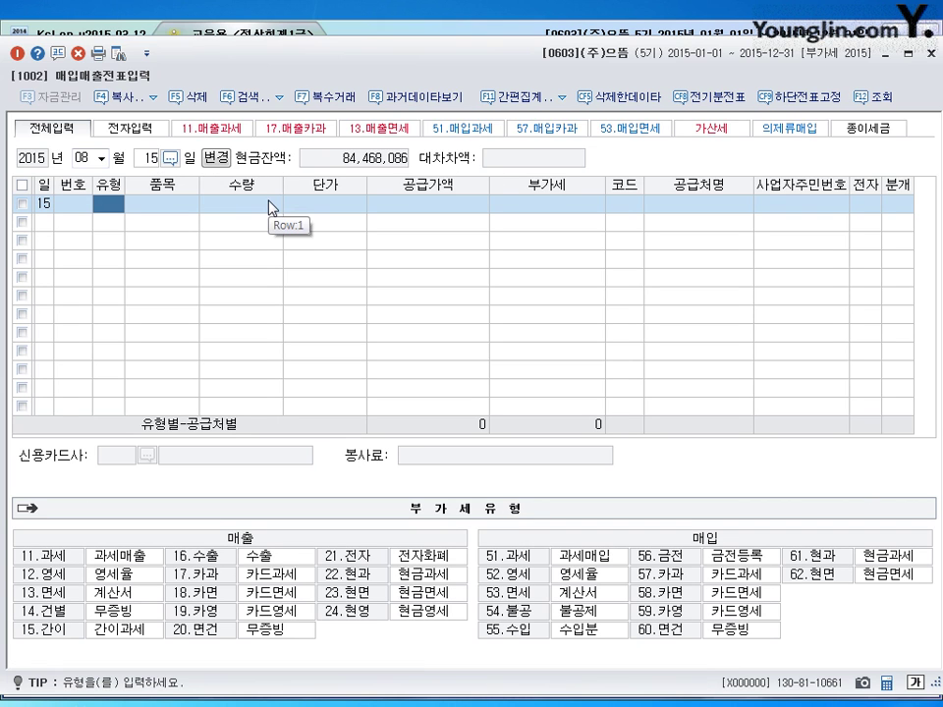
pyautogui.click(931, 53)
pyautogui.click(95, 126)
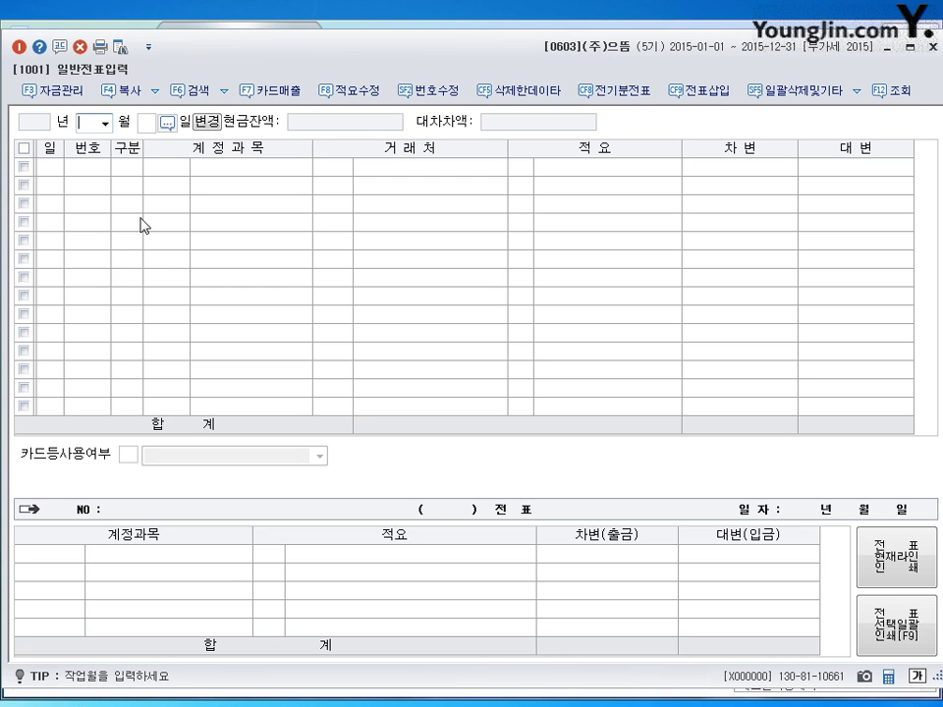
# - Bring up the 15 August 2015 general vouchers and inspect voucher 00002
pyautogui.doubleClick(232, 49)
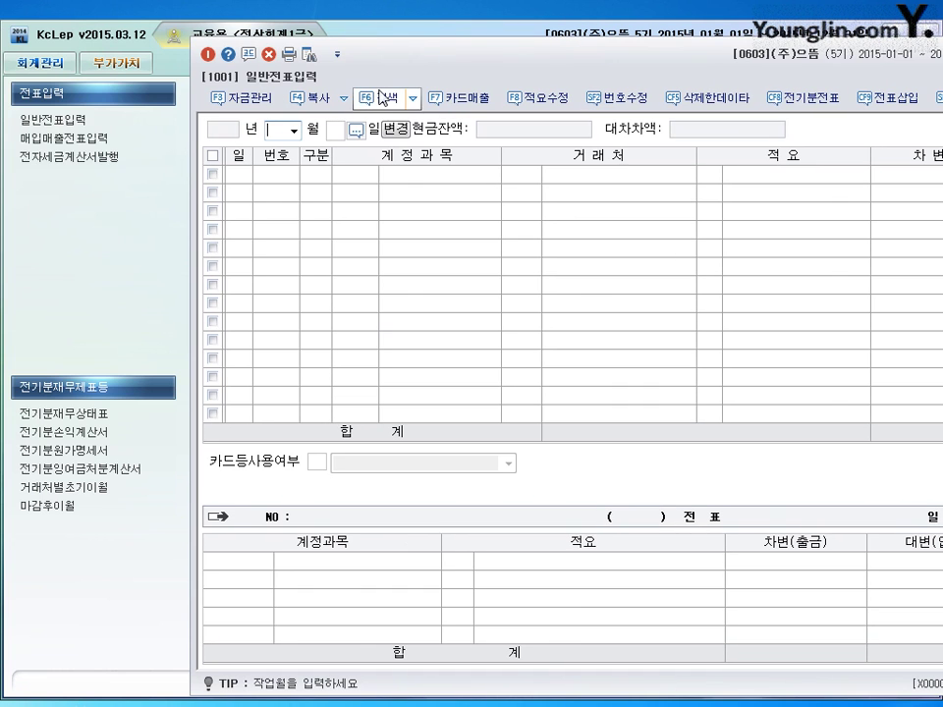
pyautogui.doubleClick(393, 57)
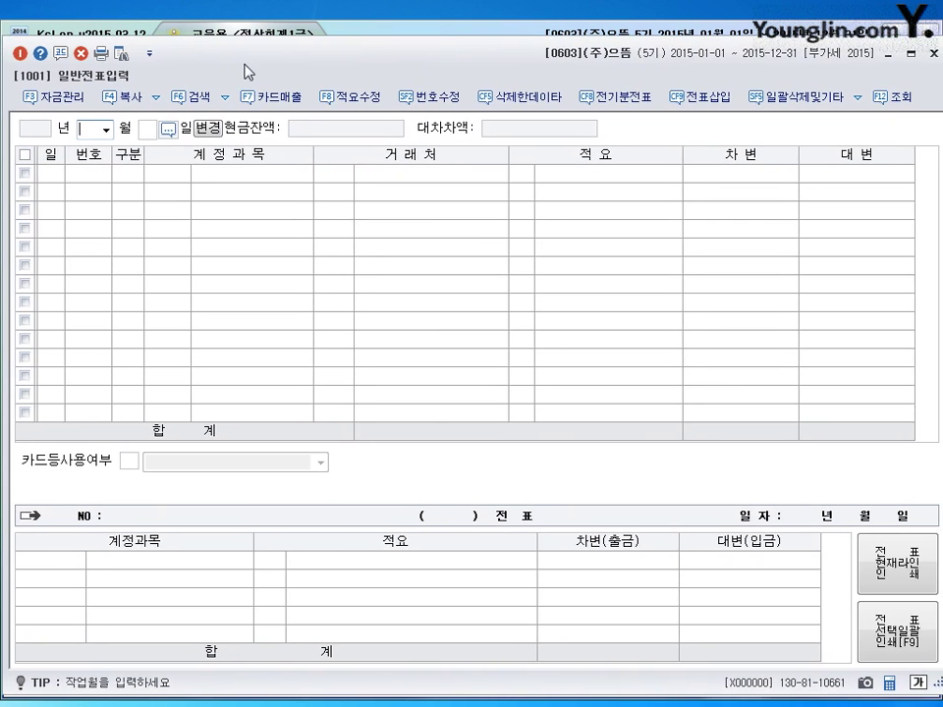
pyautogui.write('8')
pyautogui.press('Return')
pyautogui.write('15')
pyautogui.press('Return')
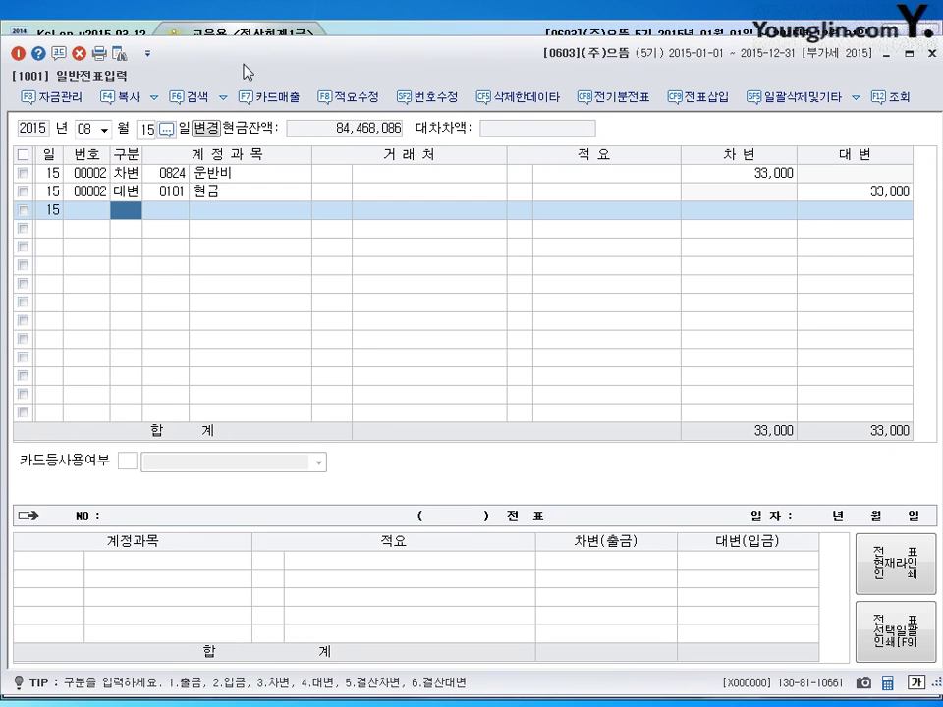
pyautogui.click(43, 178)
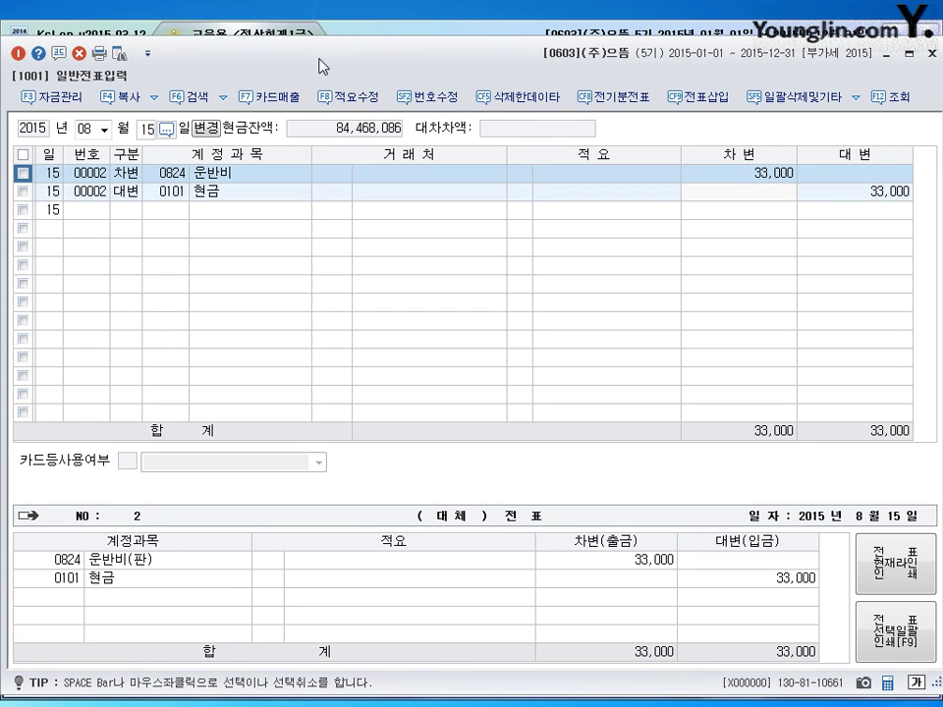
pyautogui.moveTo(322, 61); pyautogui.dragTo(273, 187)
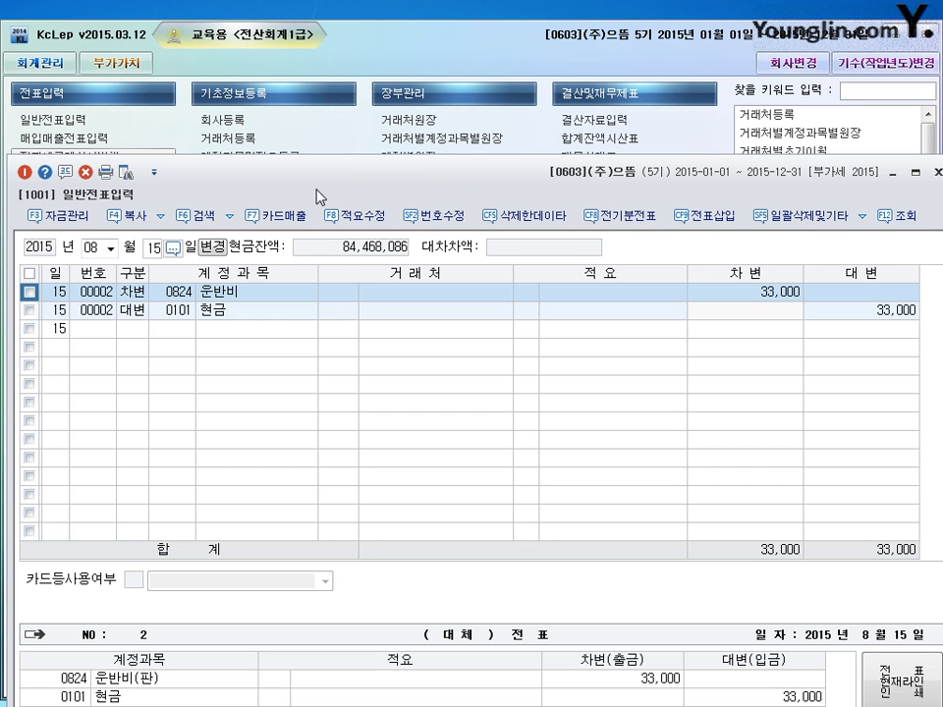
pyautogui.moveTo(316, 196); pyautogui.dragTo(306, 17)
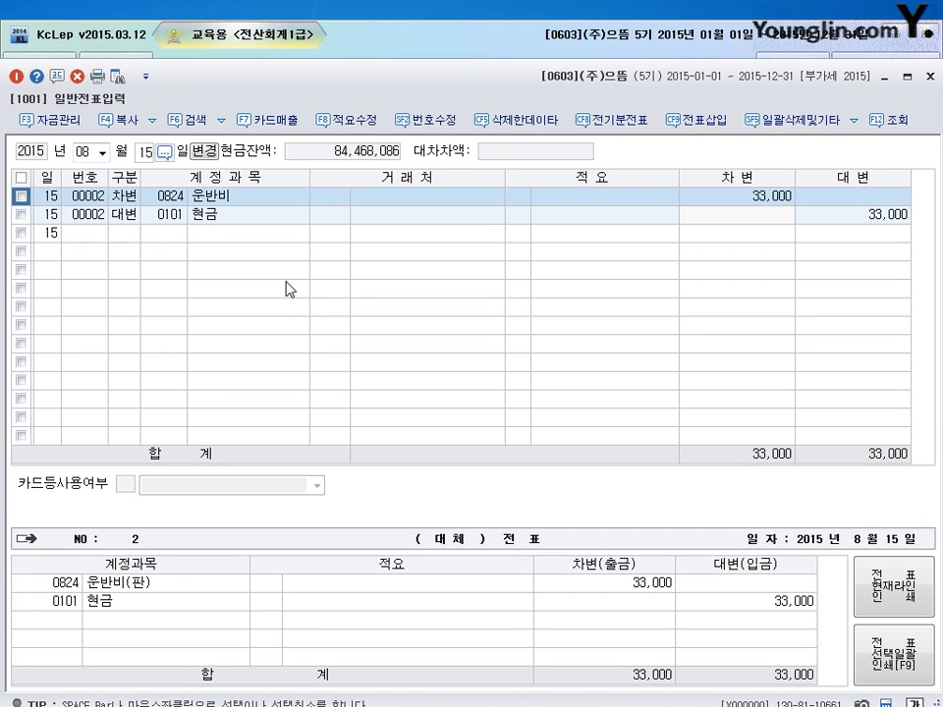
pyautogui.click(169, 198)
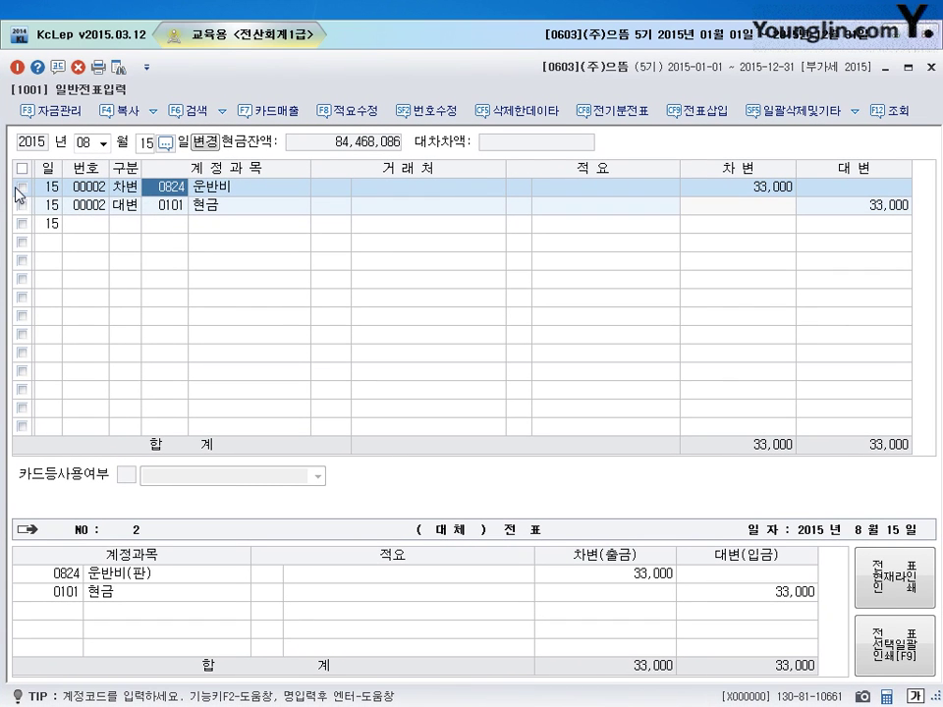
# - Delete both lines of the 운반비 33,000 cash voucher 00002
pyautogui.click(21, 186)
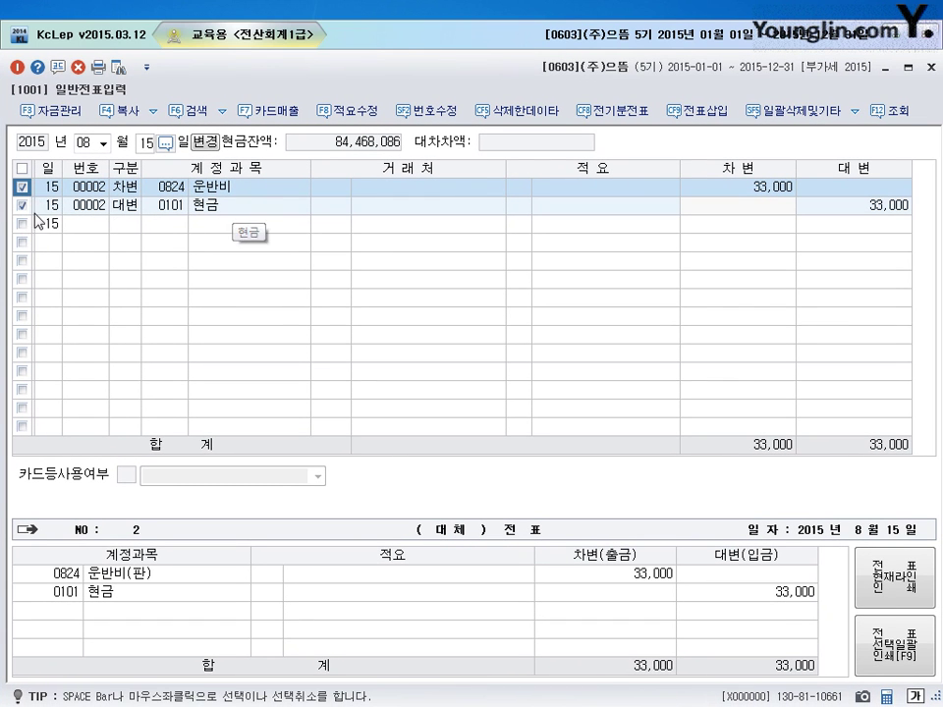
pyautogui.click(78, 71)
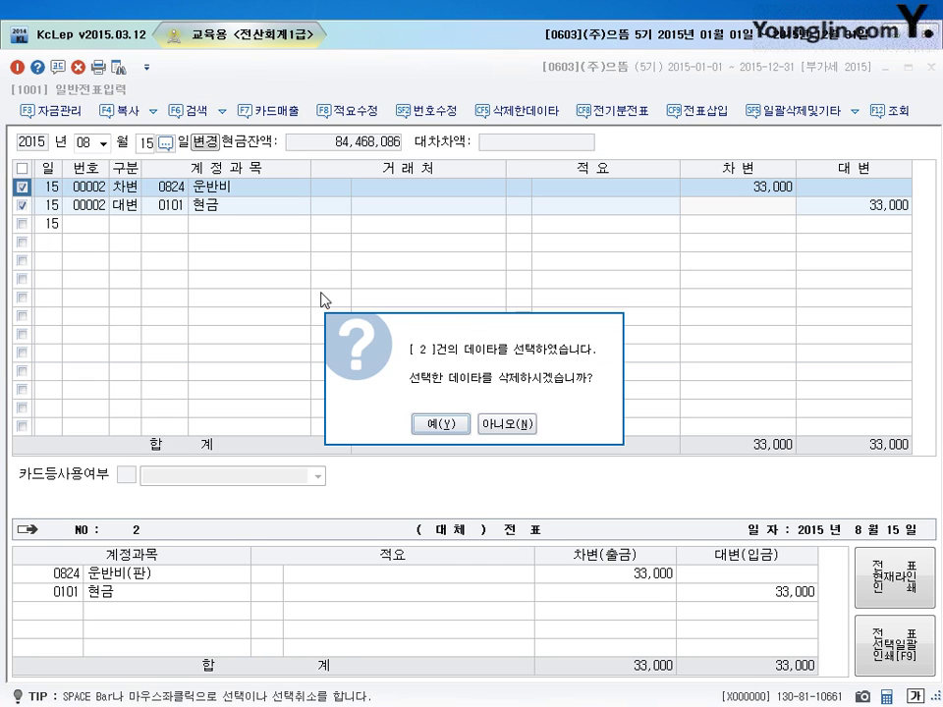
pyautogui.click(391, 339)
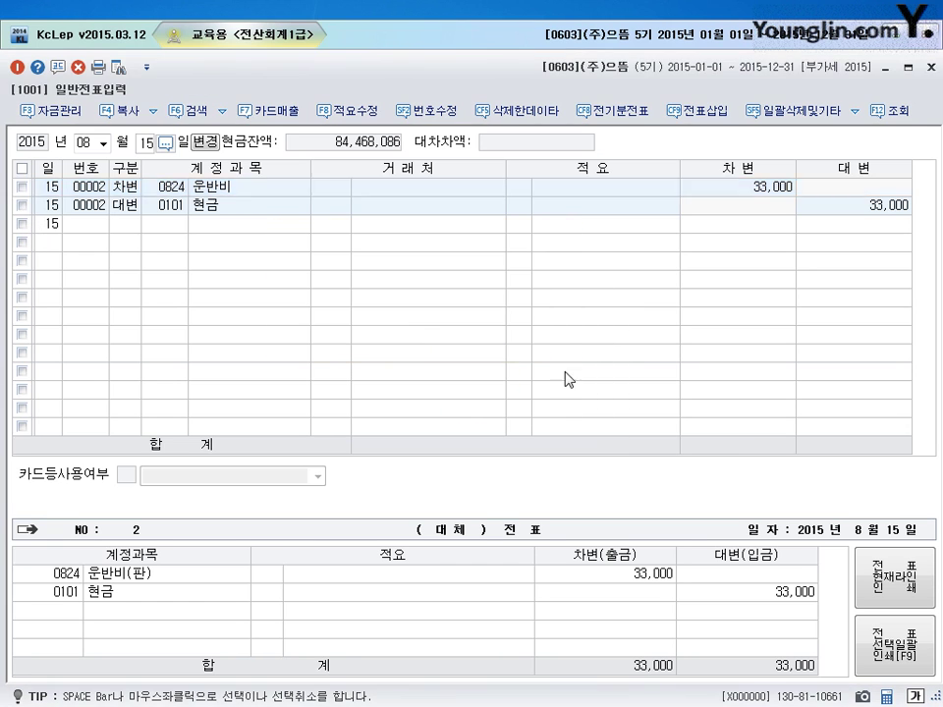
pyautogui.press('Escape')
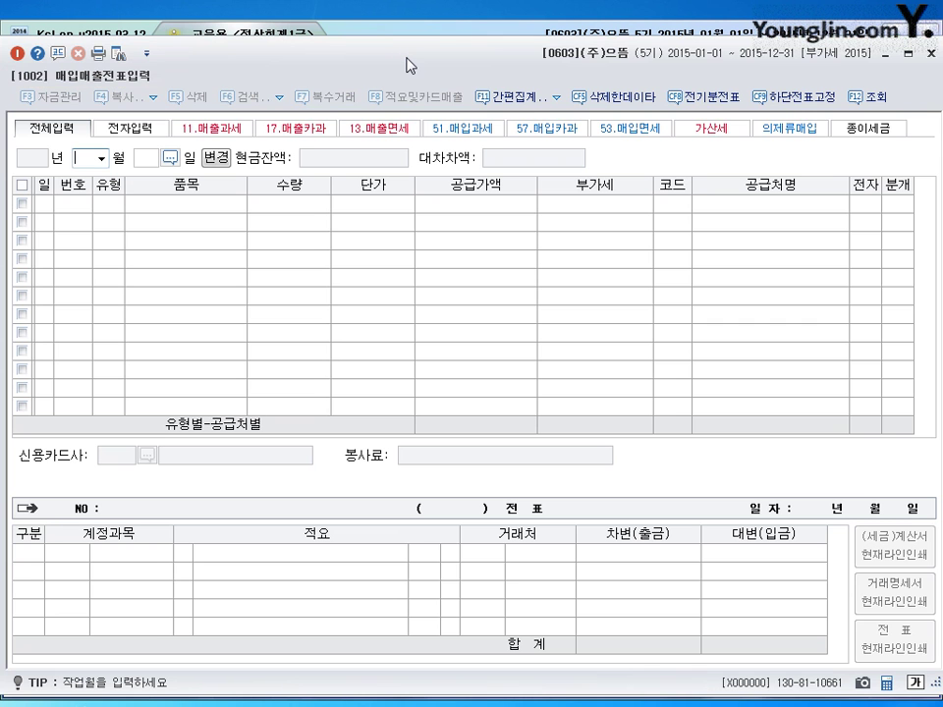
# - Start a 15 August type-51 과세 purchase of 운반비용 with 30,000 supply amount
pyautogui.write('15')
pyautogui.press('Return')
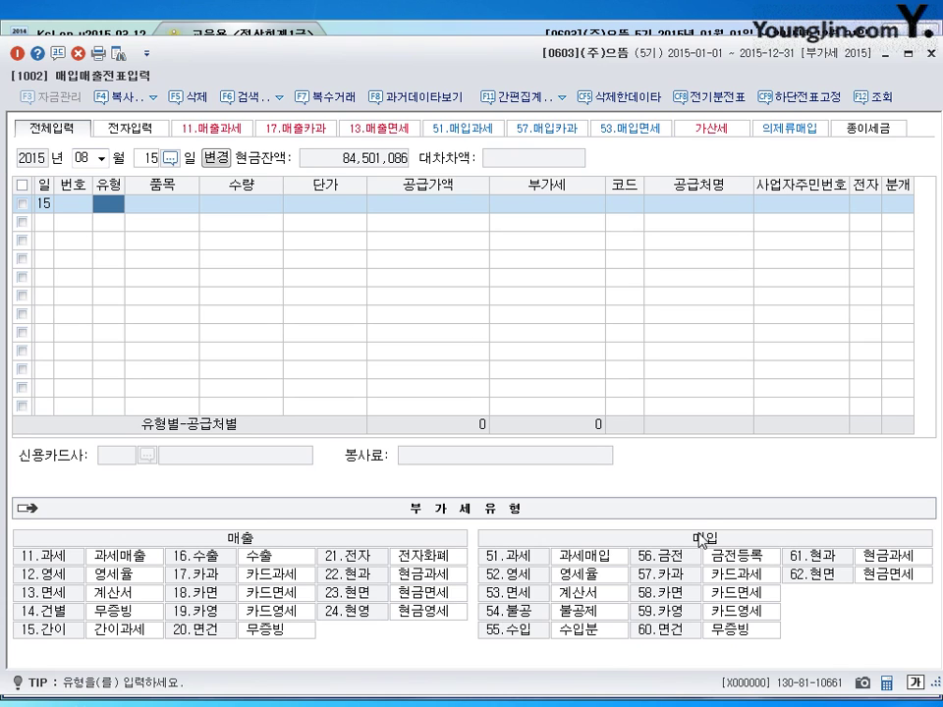
pyautogui.write('51')
pyautogui.press('Return')
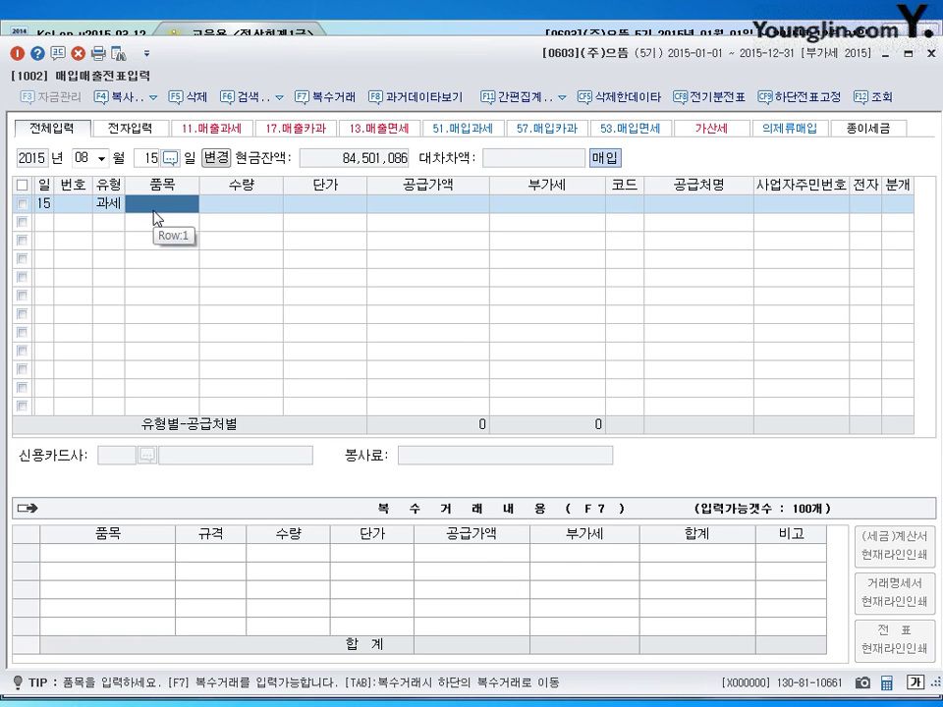
pyautogui.write('운반비')
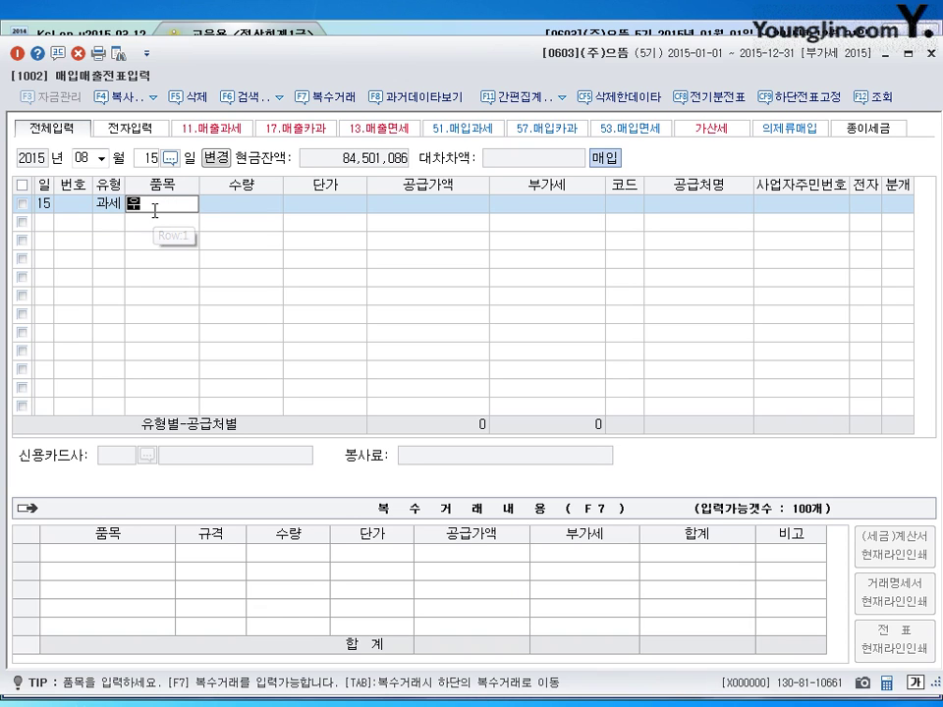
pyautogui.write('용')
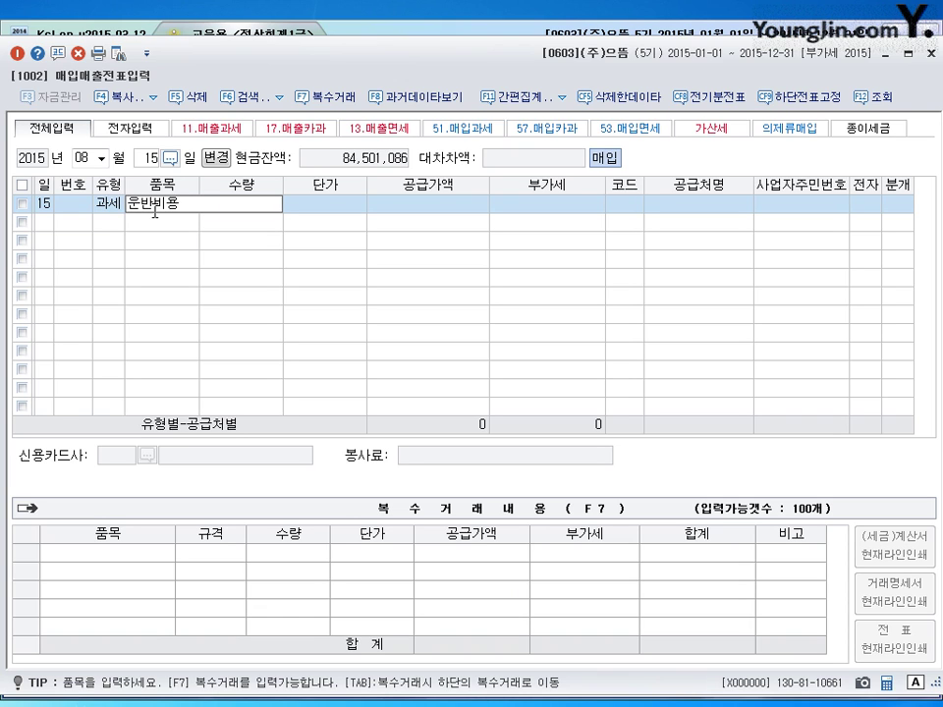
pyautogui.press('Return')
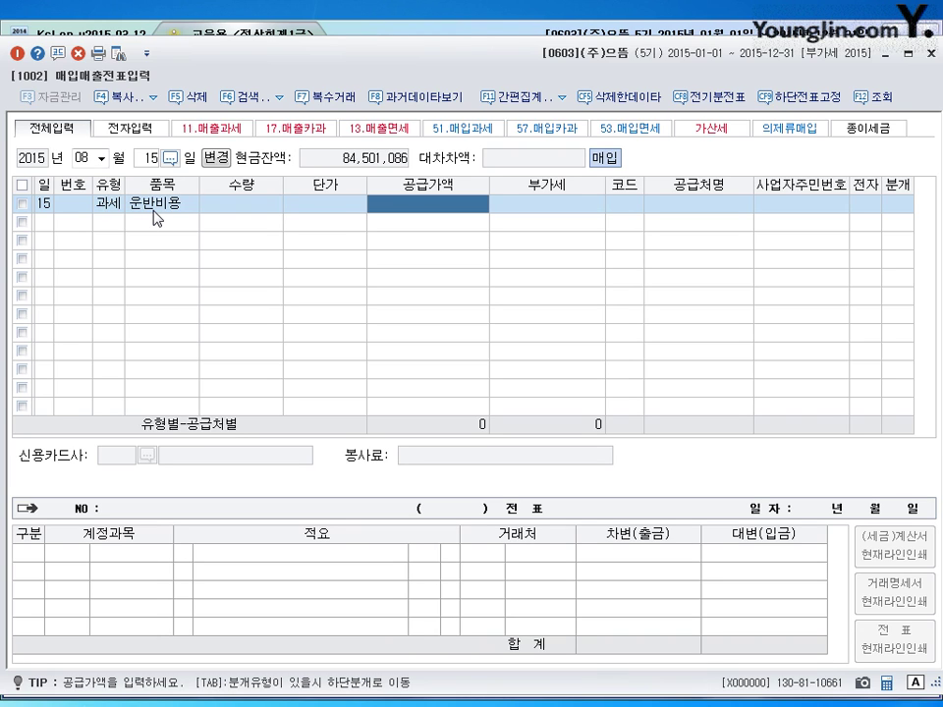
pyautogui.write('300000')
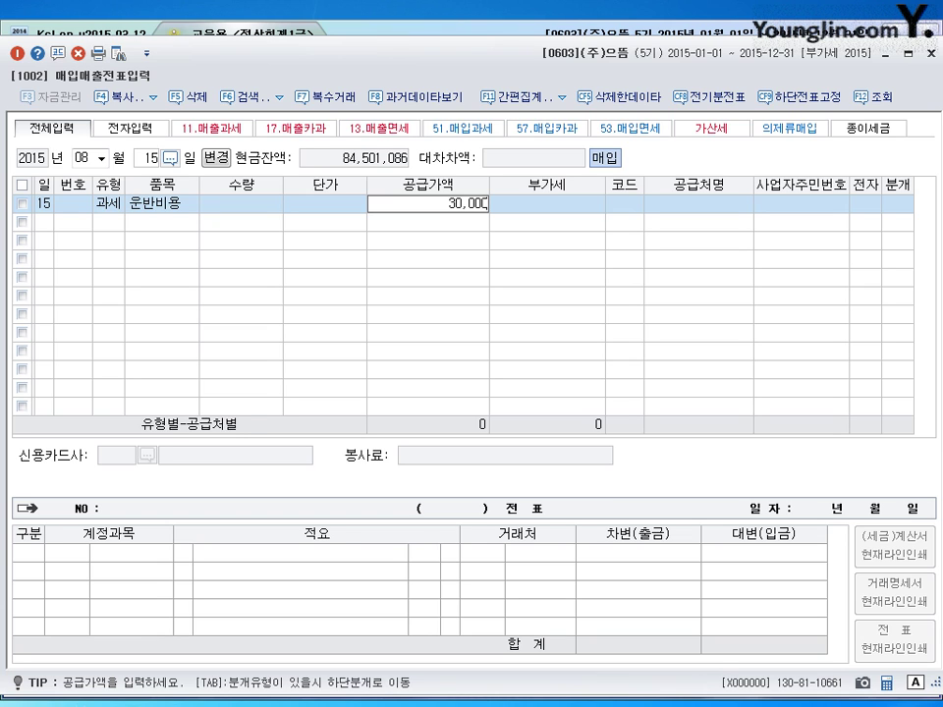
pyautogui.press('Return')
pyautogui.press('Return')
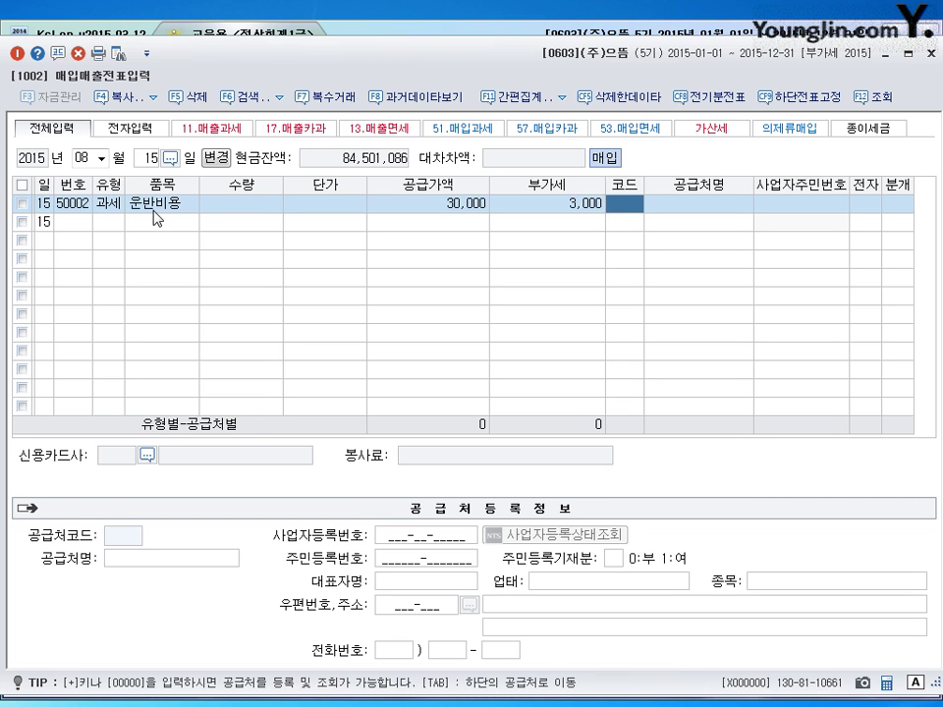
# - Set the supplier to 스피드용달 and settle the purchase in cash (분개 1)
pyautogui.write('피')
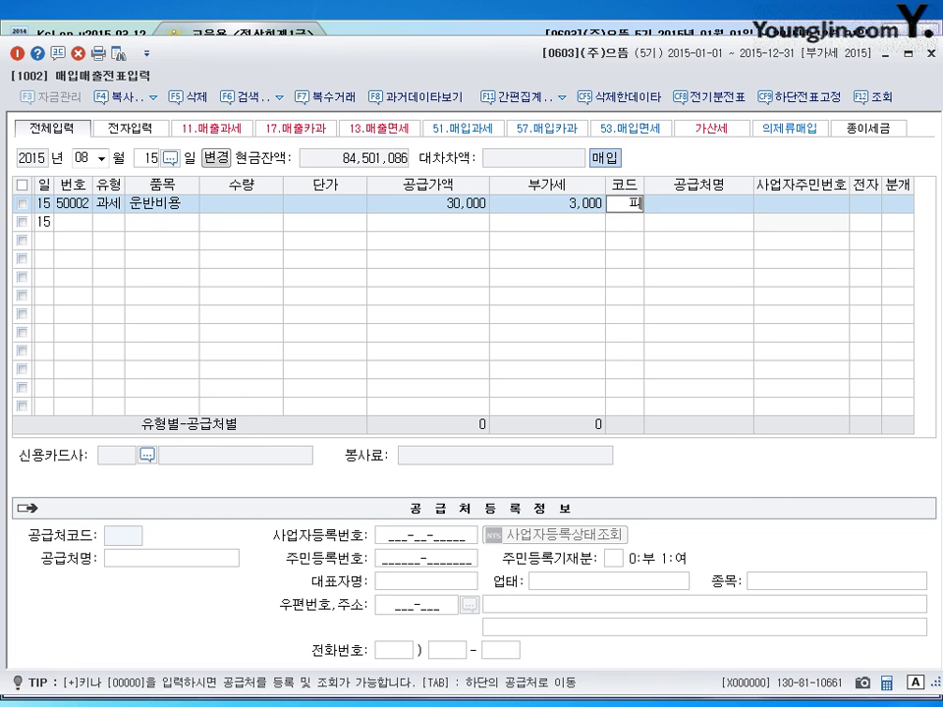
pyautogui.press('Return')
pyautogui.write('세')
pyautogui.press('BackSpace')
pyautogui.write('ㅅ')
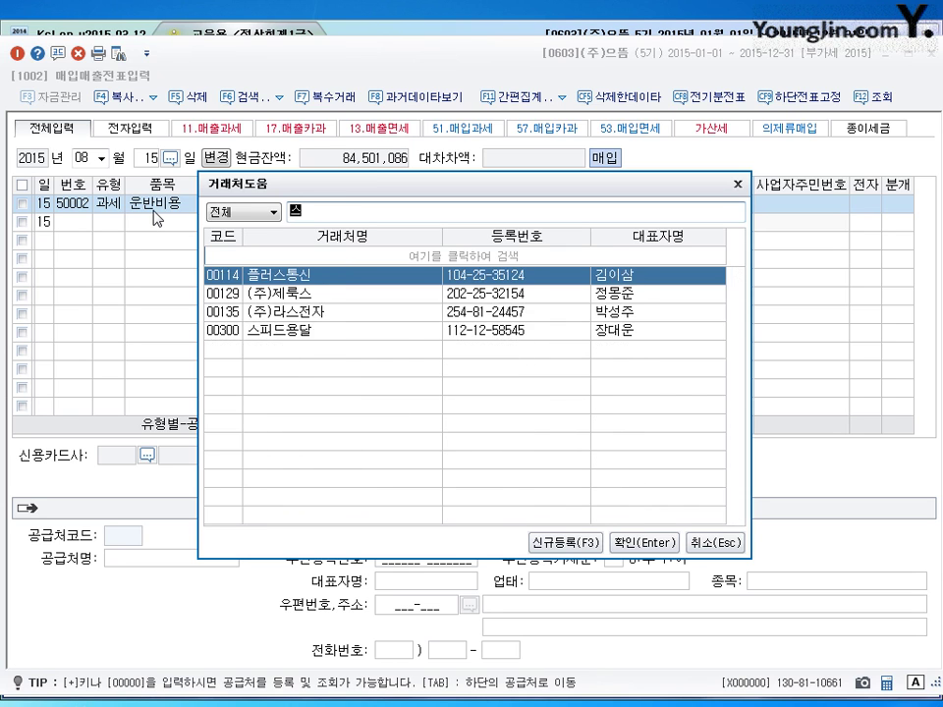
pyautogui.write('ㅡ피')
pyautogui.press('Return')
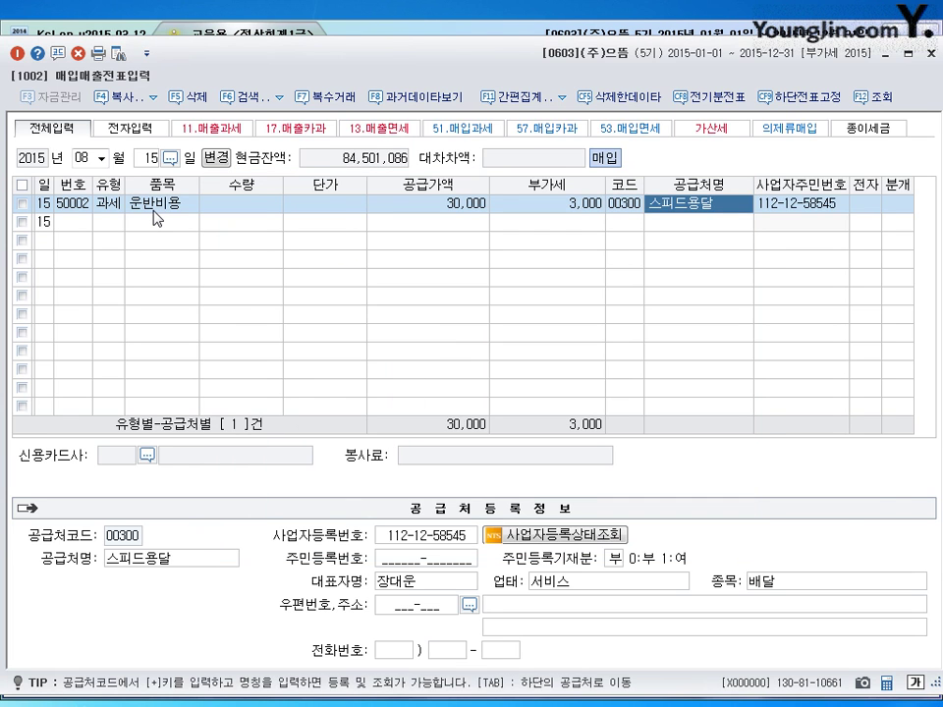
pyautogui.press('Return')
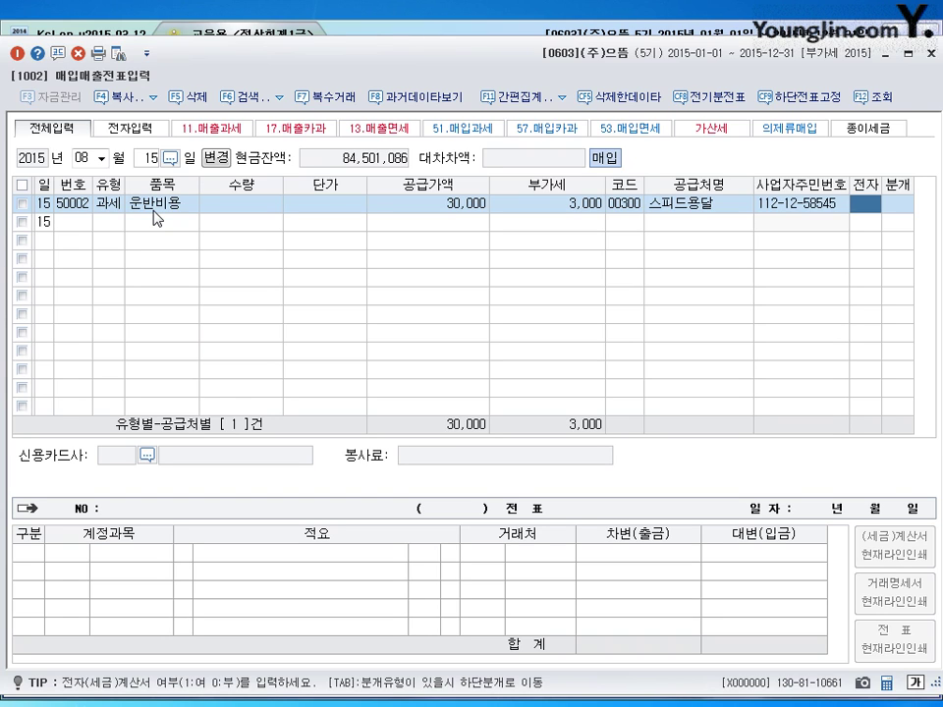
pyautogui.click(906, 206)
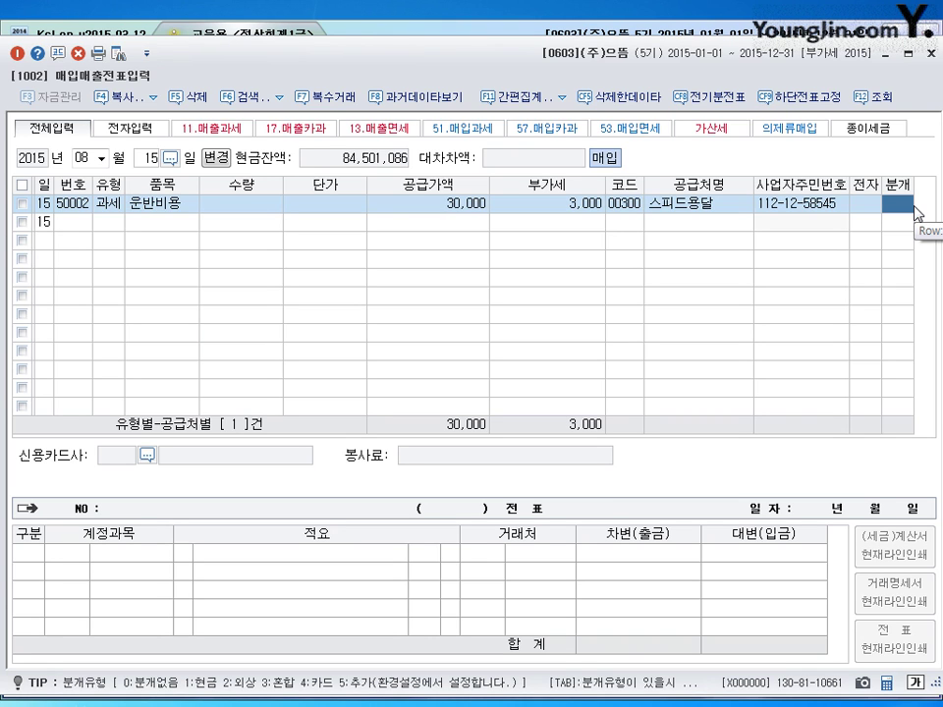
pyautogui.press('1')
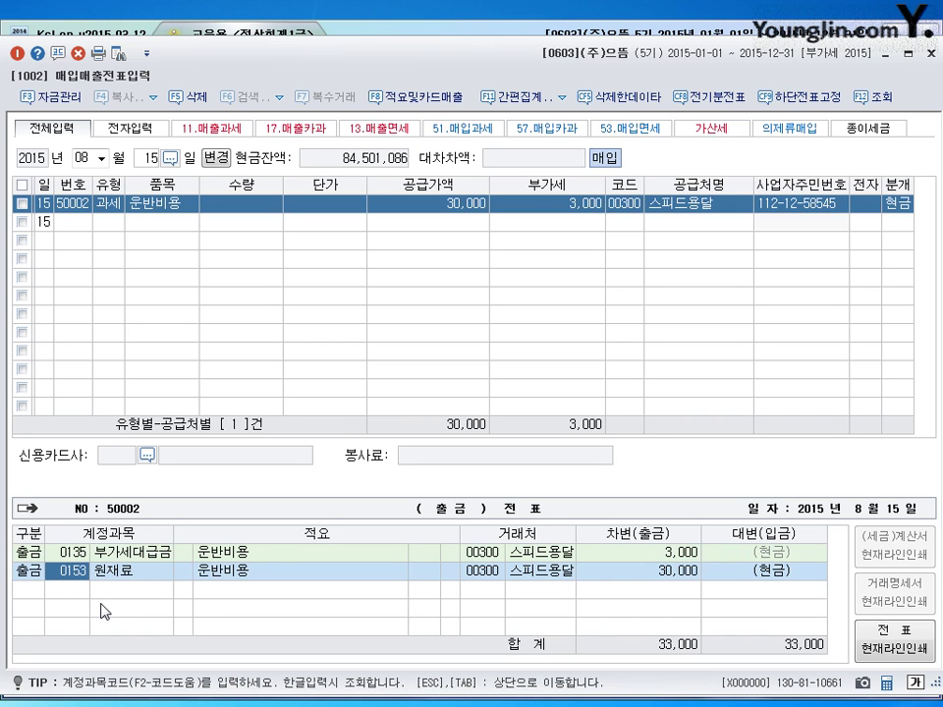
pyautogui.press('Return')
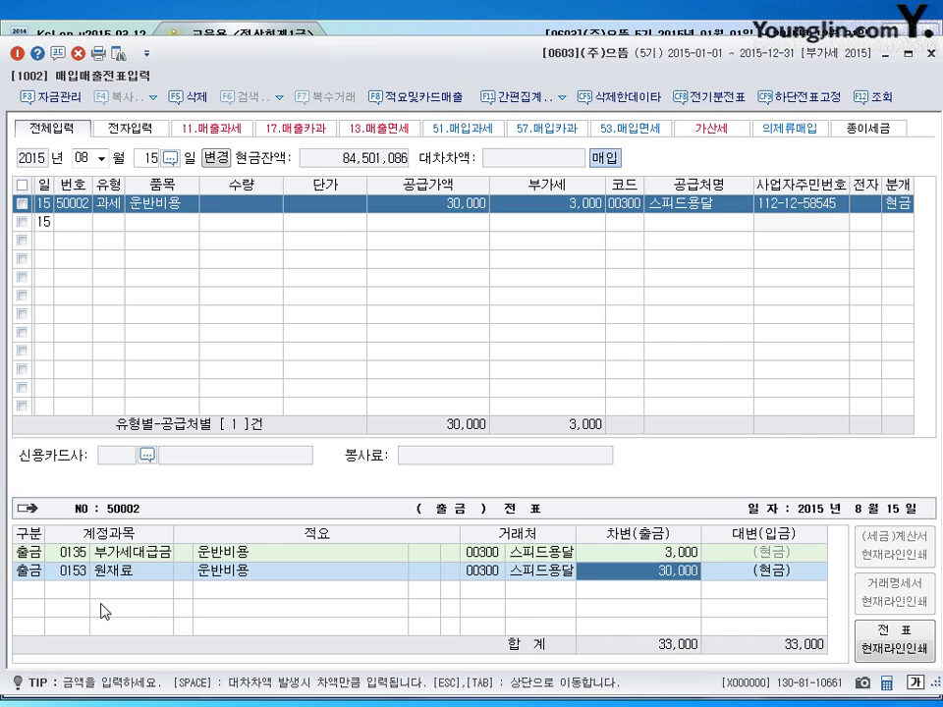
pyautogui.press('Return')
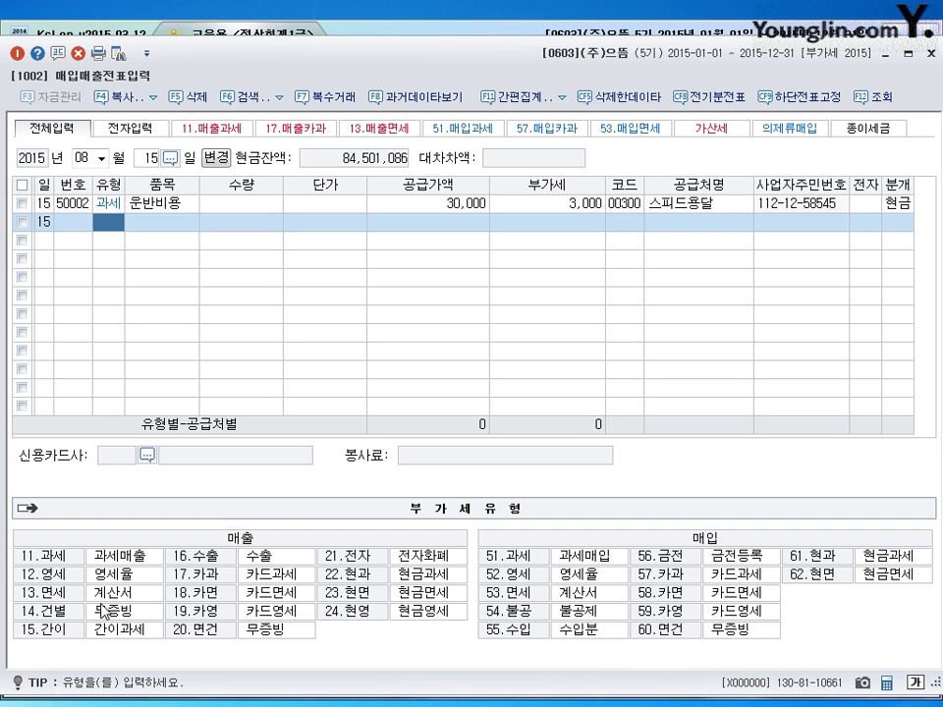
# - Change the 23 September 8,000,000 debit account from 0508 퇴직급여 to 0186 퇴직연금운용자산
pyautogui.click(935, 53)
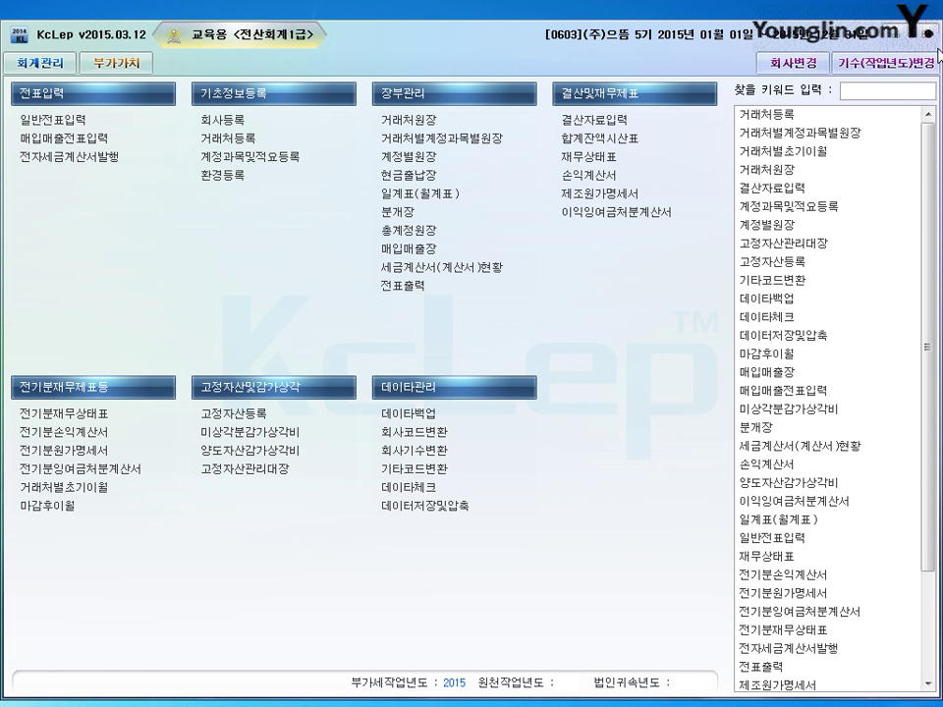
pyautogui.click(104, 127)
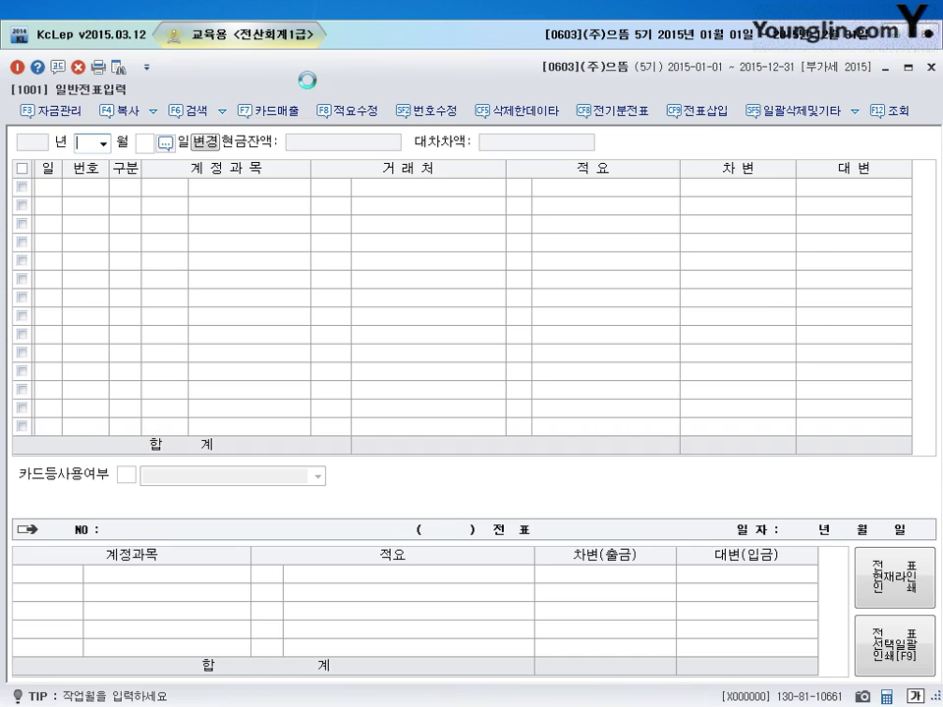
pyautogui.press('Return')
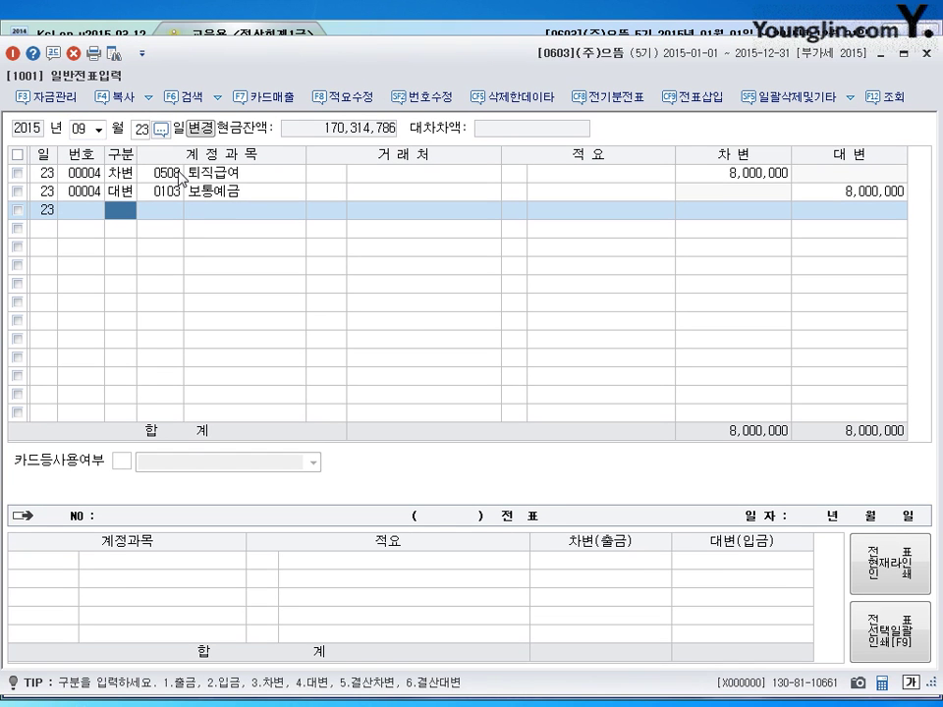
pyautogui.click(181, 174)
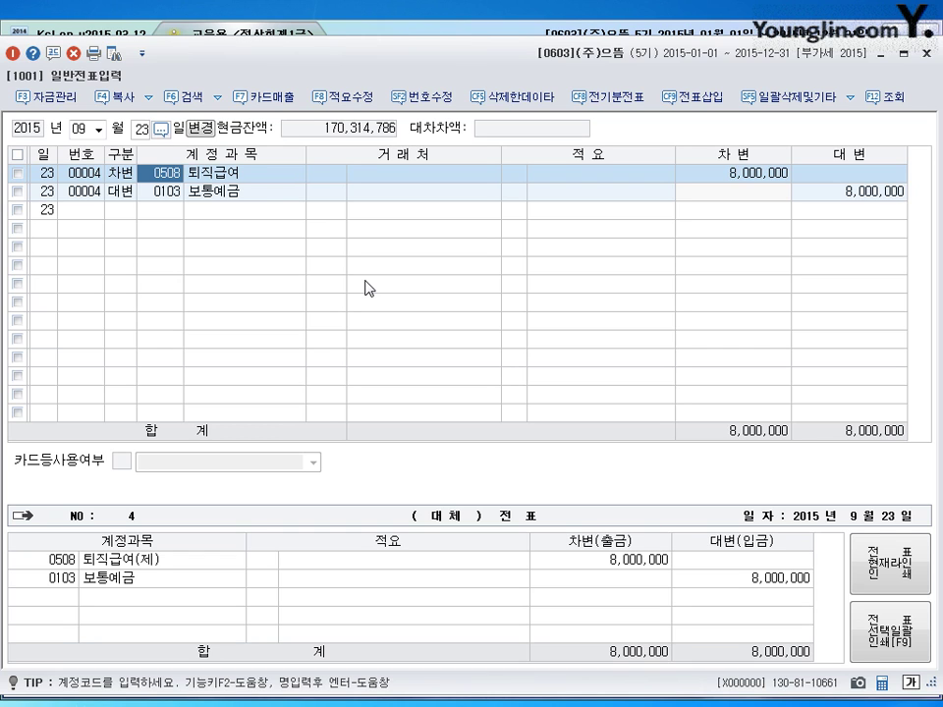
pyautogui.write('0186')
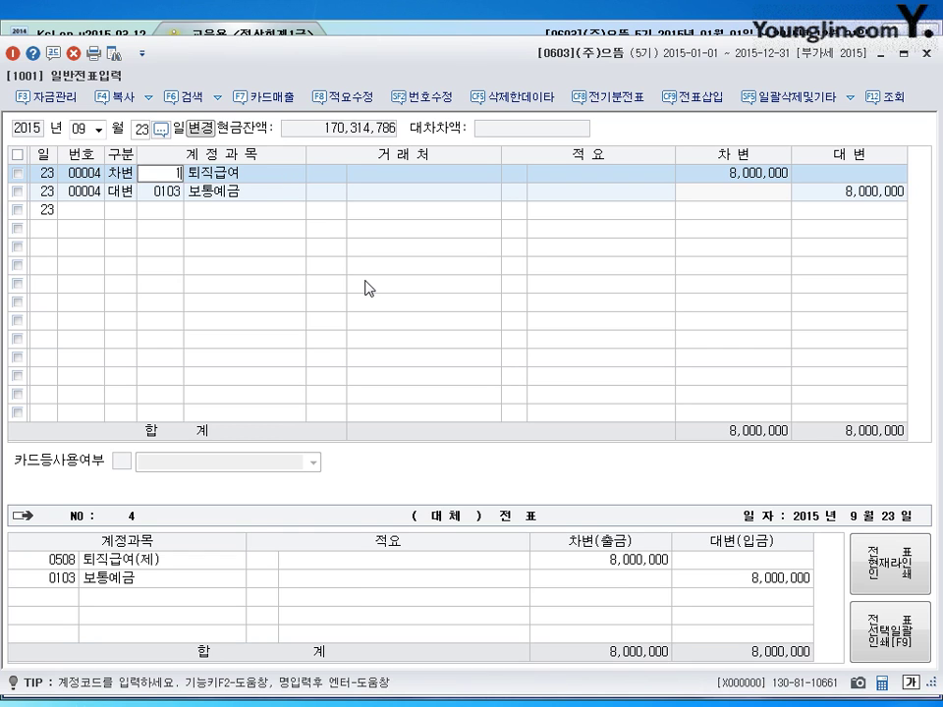
pyautogui.press('Return')
pyautogui.press('Return')
pyautogui.press('Return')
pyautogui.press('Return')
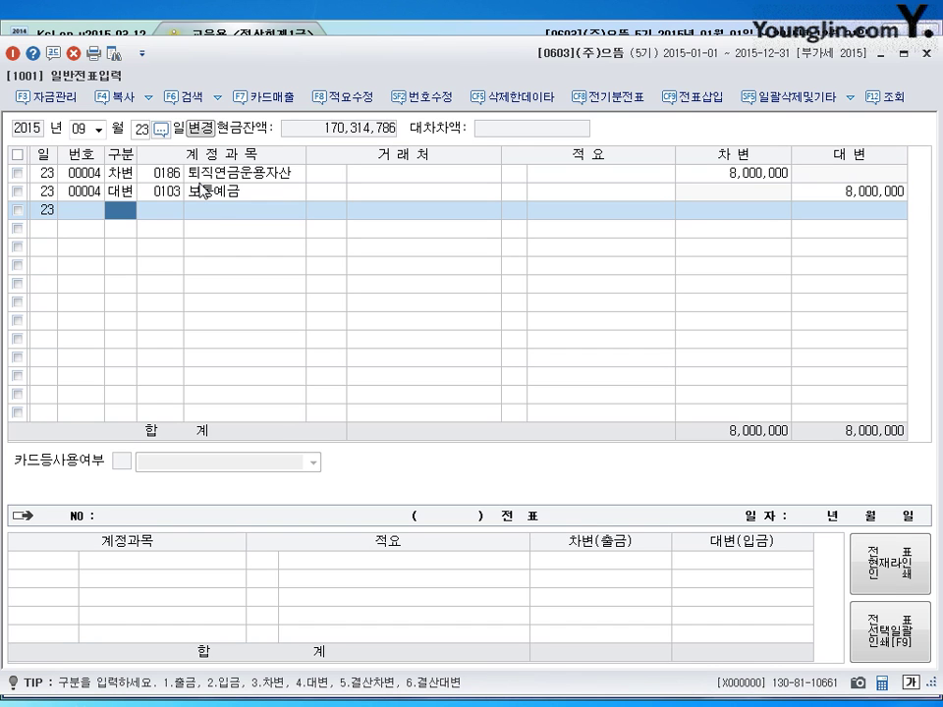
pyautogui.click(925, 55)
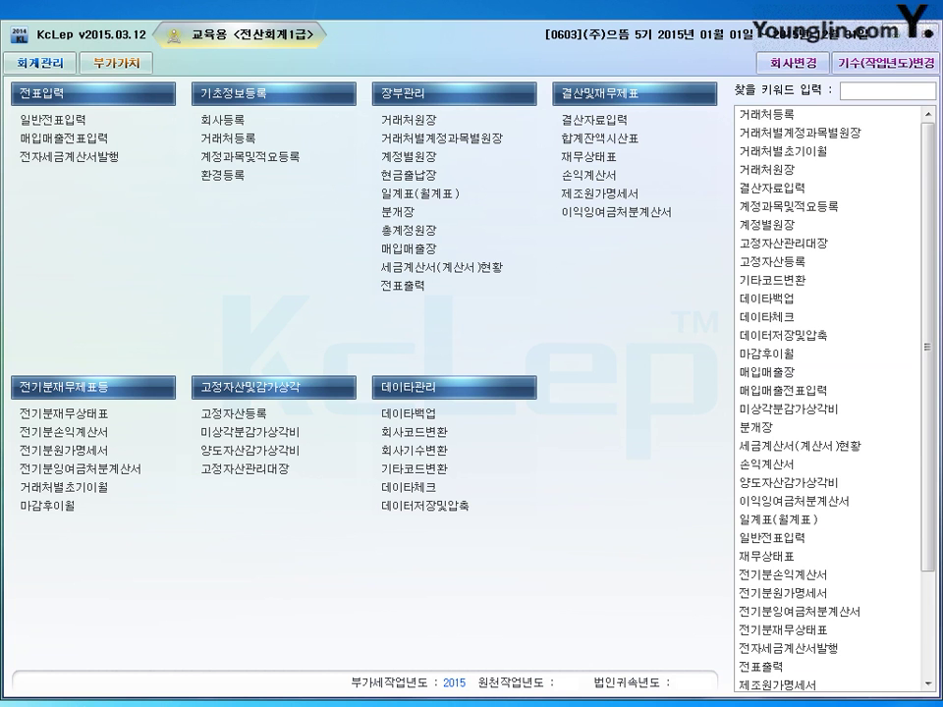
pyautogui.hotkey('alt', 'Tab')
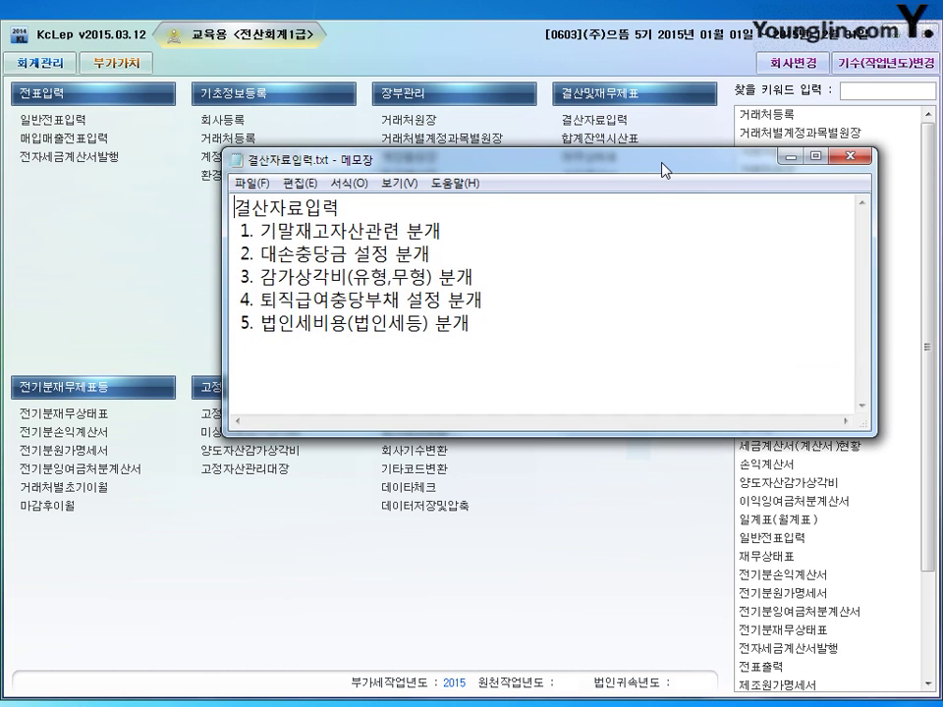
pyautogui.moveTo(663, 168); pyautogui.dragTo(644, 178)
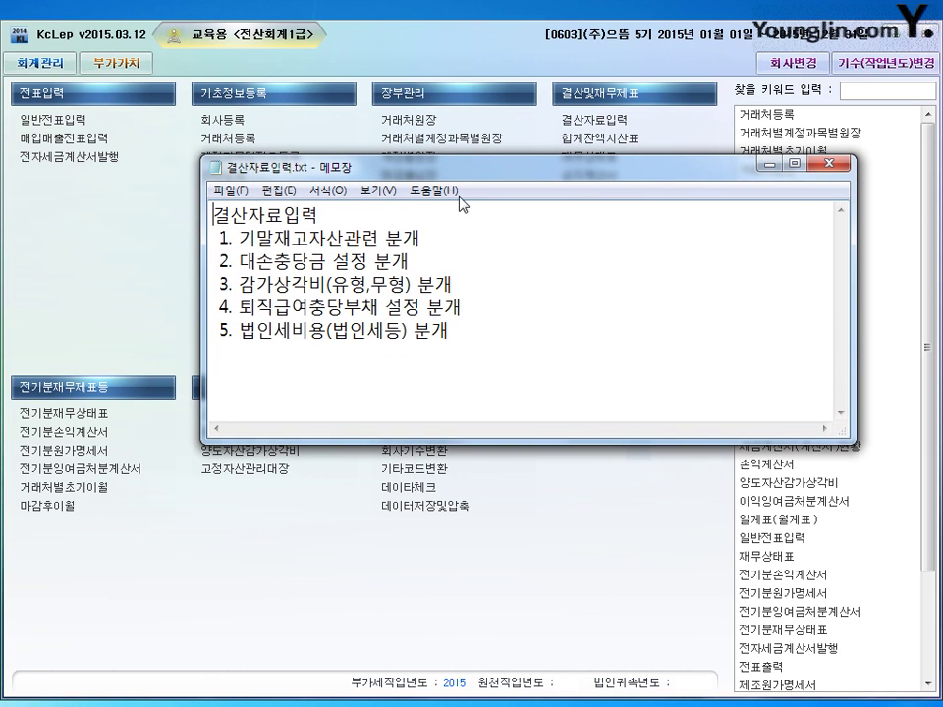
pyautogui.moveTo(214, 214); pyautogui.dragTo(333, 212)
pyautogui.click(598, 242)
pyautogui.moveTo(528, 337); pyautogui.dragTo(194, 245)
pyautogui.click(393, 237)
pyautogui.moveTo(291, 238); pyautogui.dragTo(379, 238)
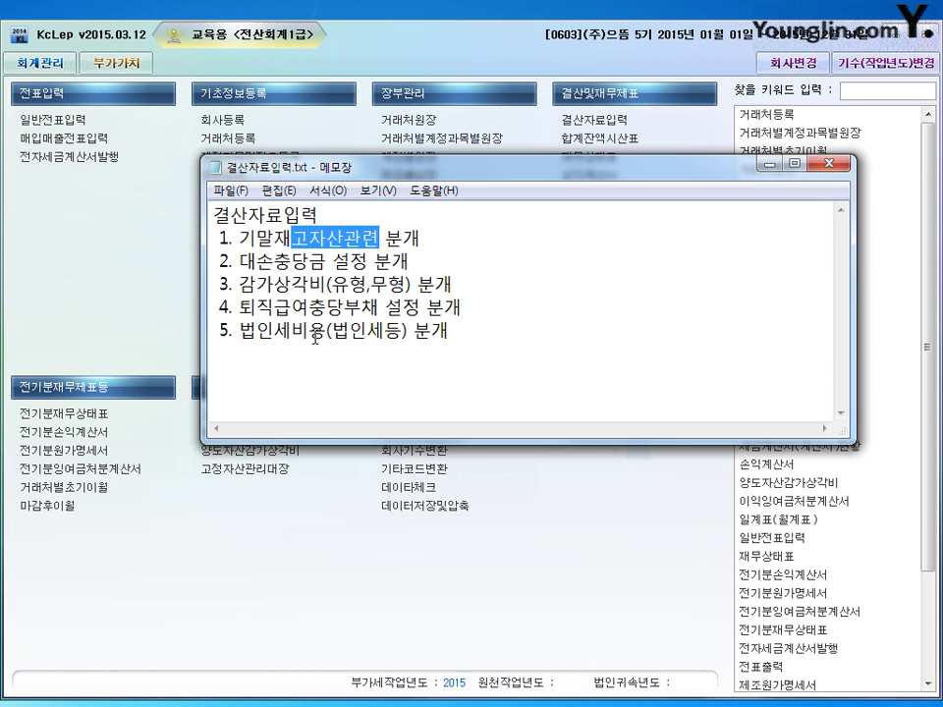
pyautogui.moveTo(311, 330); pyautogui.dragTo(408, 331)
pyautogui.click(258, 307)
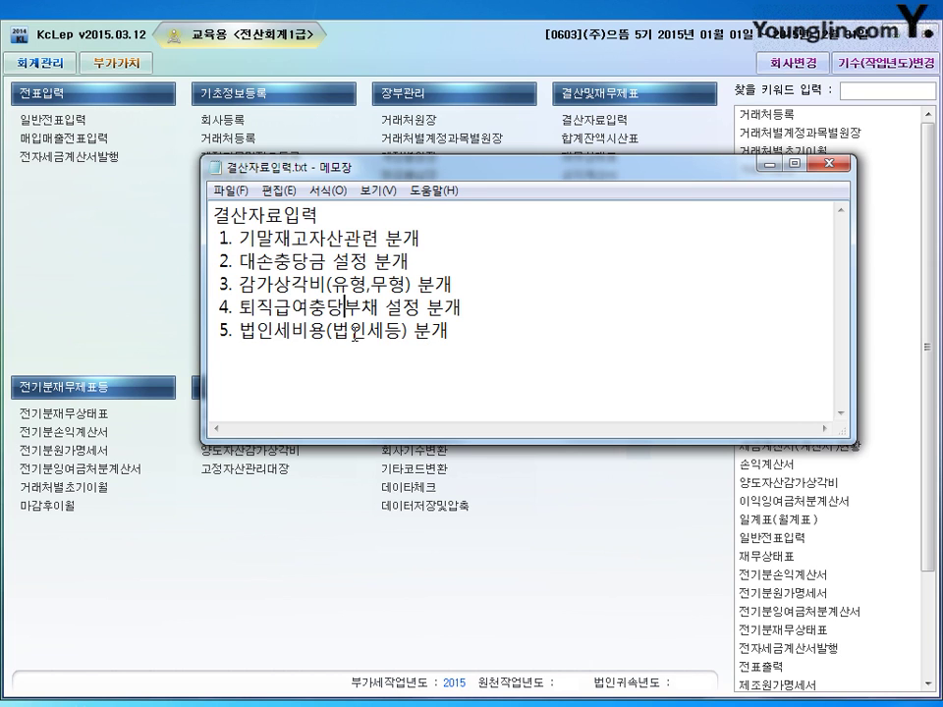
pyautogui.click(595, 128)
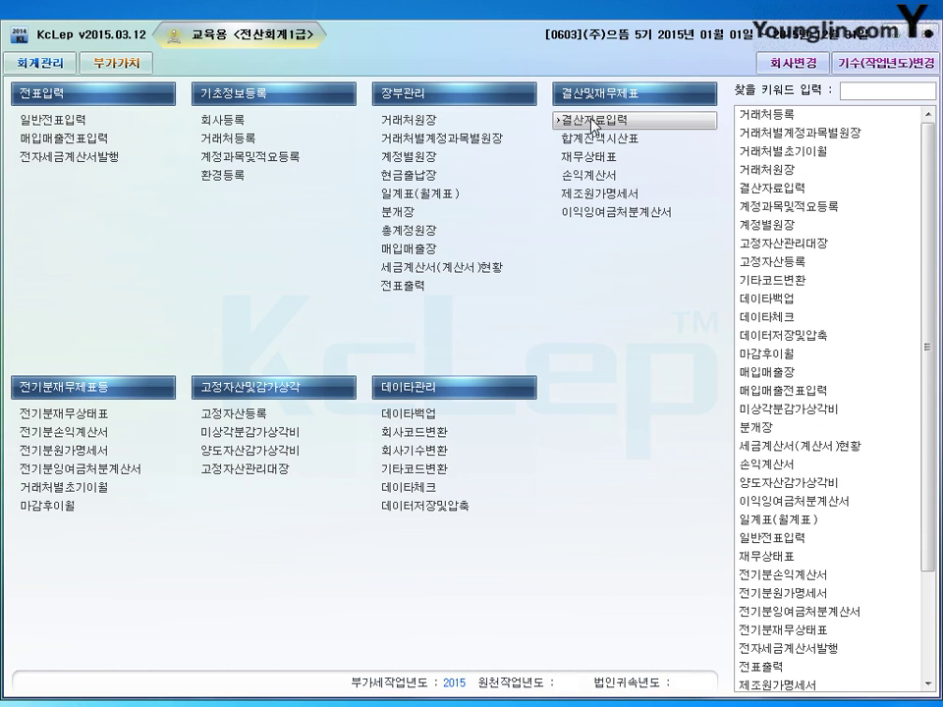
# - Open 결산자료입력 for January–December 2015 and enter ending raw materials of 3,380,000
pyautogui.click(601, 125)
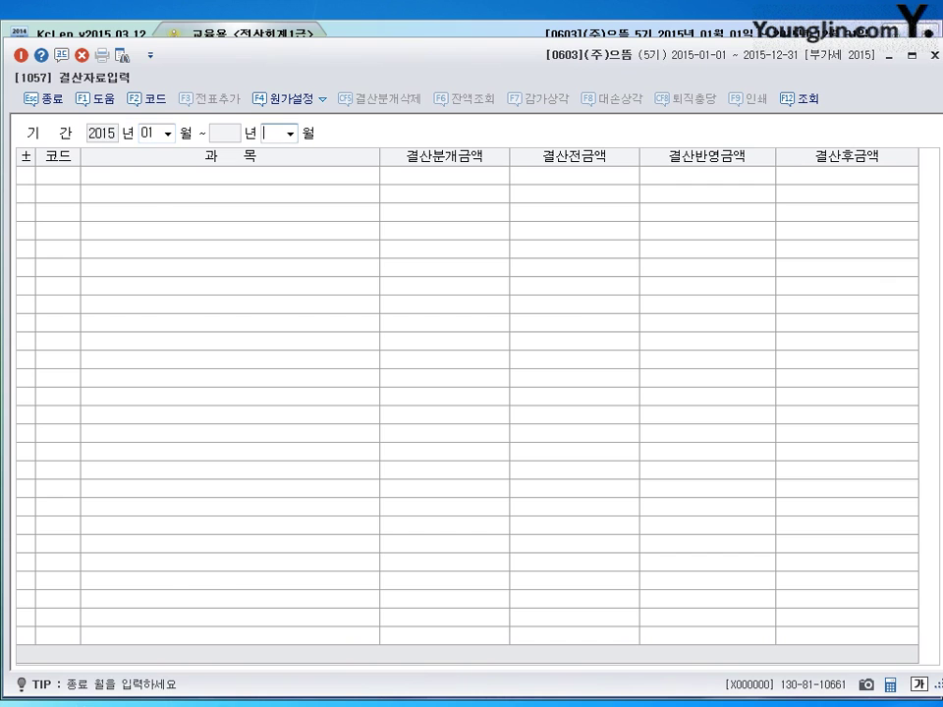
pyautogui.write('12')
pyautogui.press('Return')
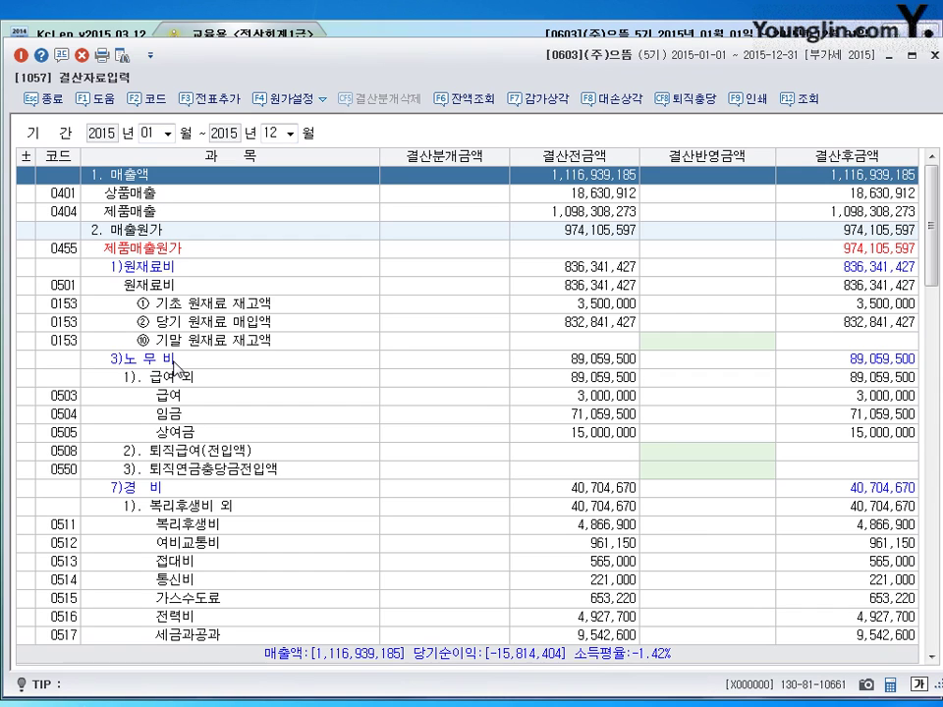
pyautogui.click(324, 344)
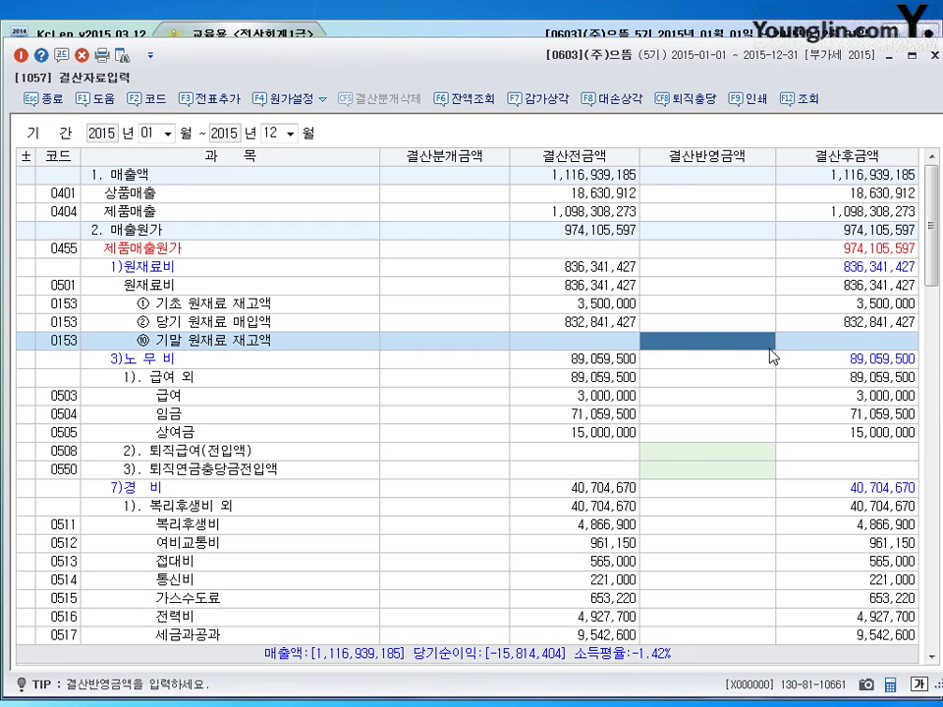
pyautogui.write('3380000')
pyautogui.press('Return')
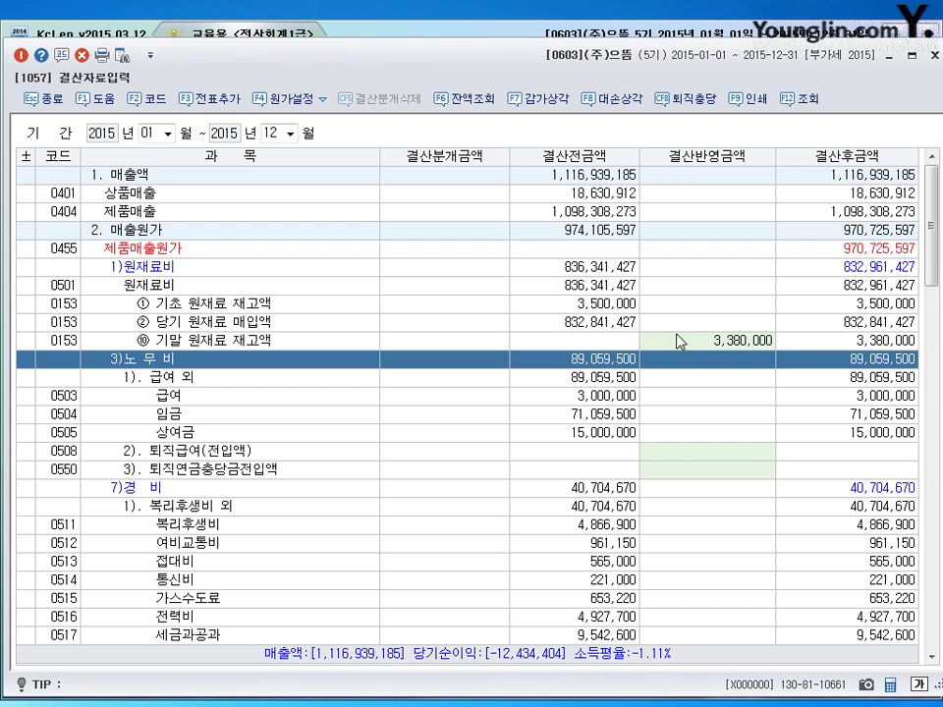
# - Enter ending work in process of 7,010,000 and finished goods of 10,880,000
pyautogui.scroll(-13, 324, 491)
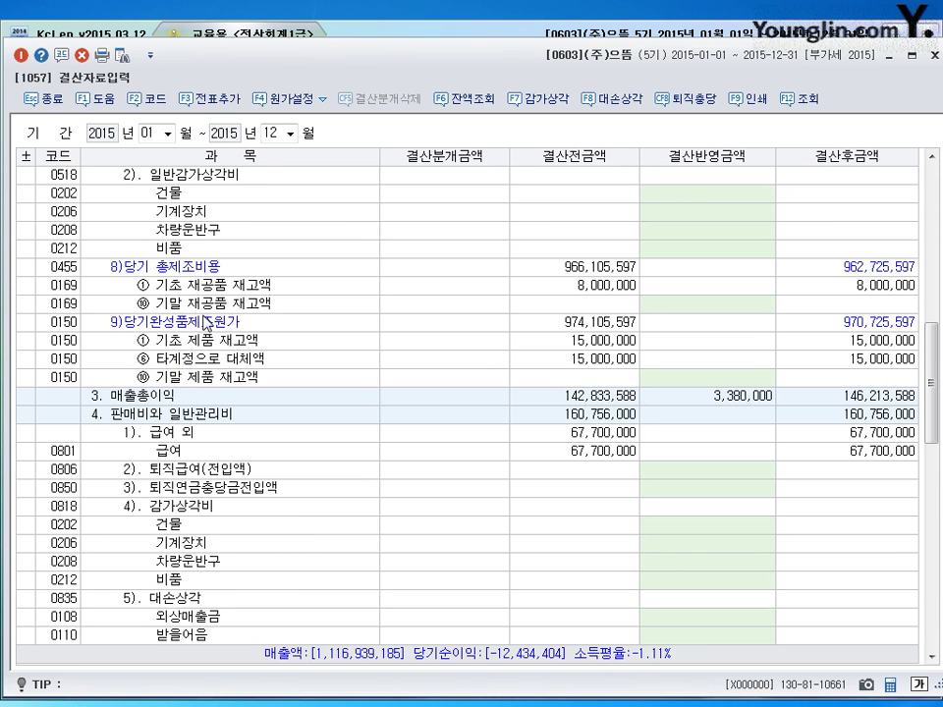
pyautogui.click(203, 304)
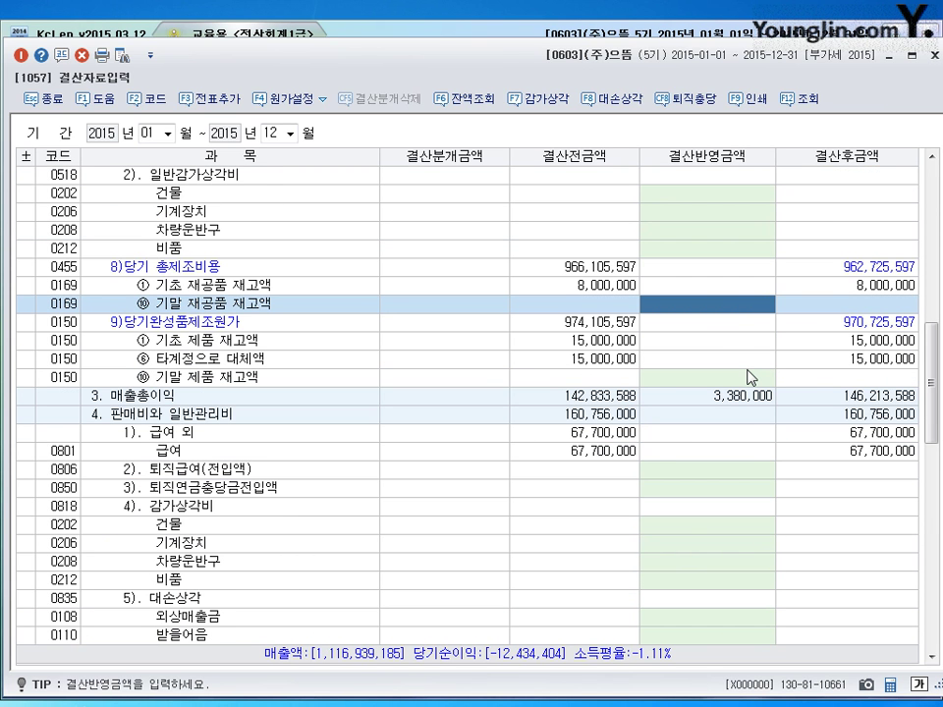
pyautogui.write('7010000')
pyautogui.press('Return')
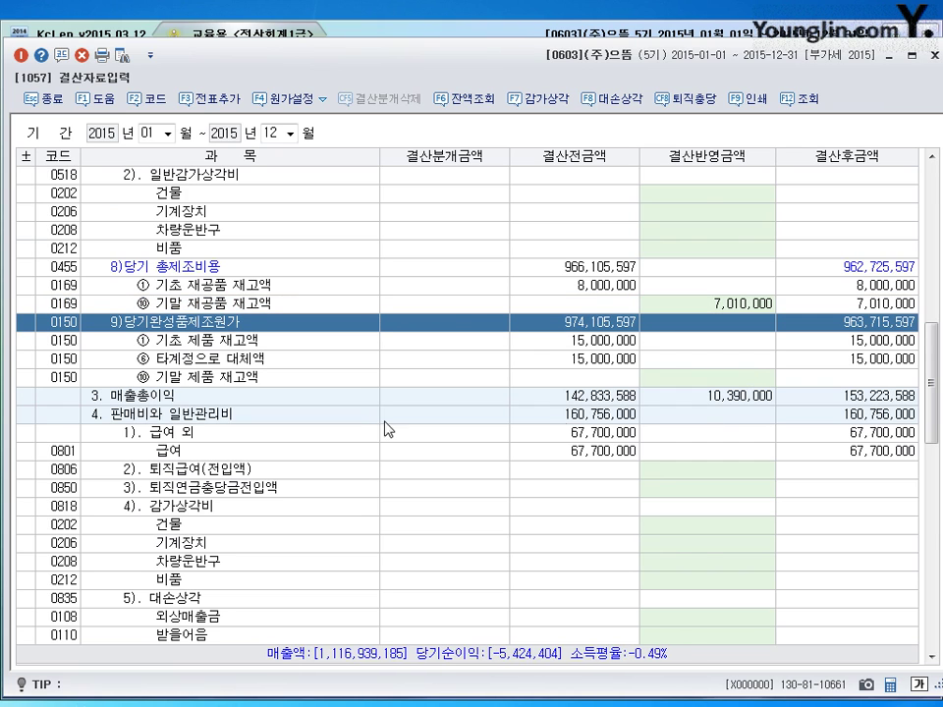
pyautogui.click(707, 379)
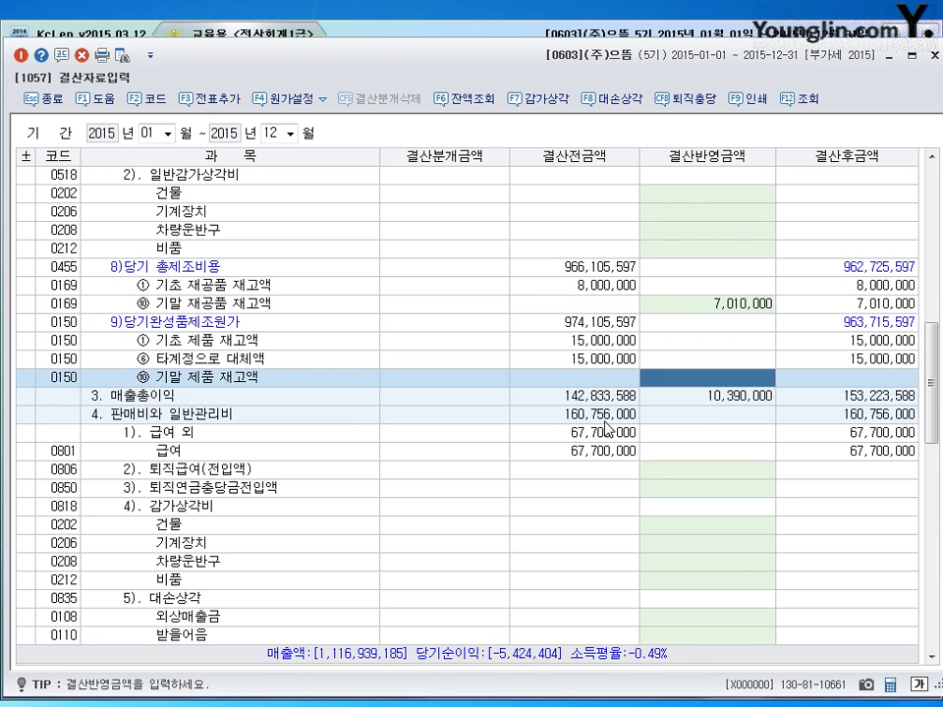
pyautogui.write('10880000')
pyautogui.press('Return')
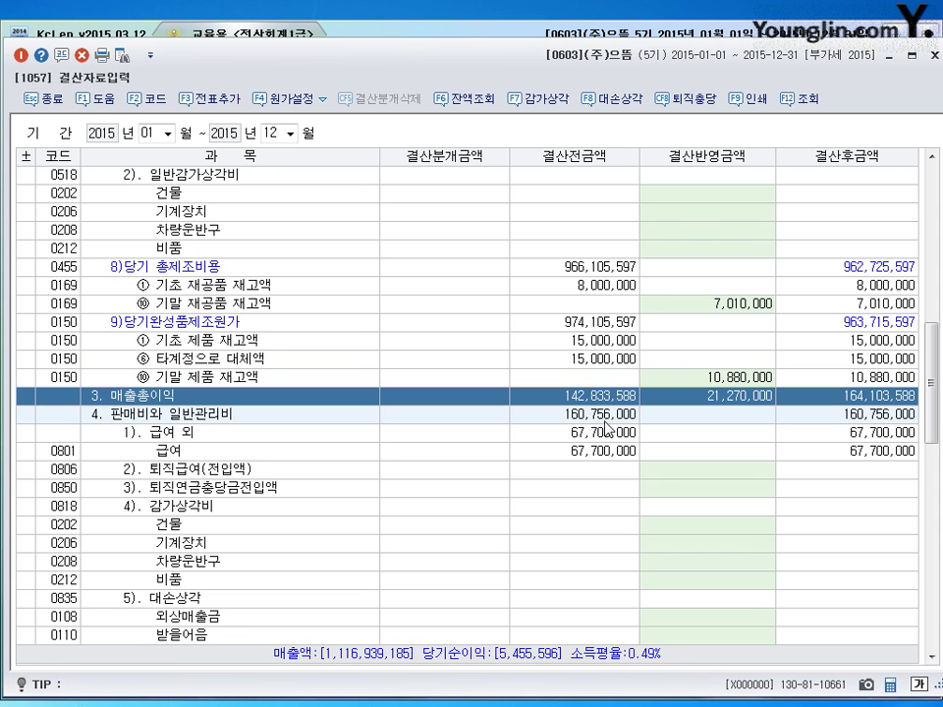
pyautogui.scroll(-15, 638, 438)
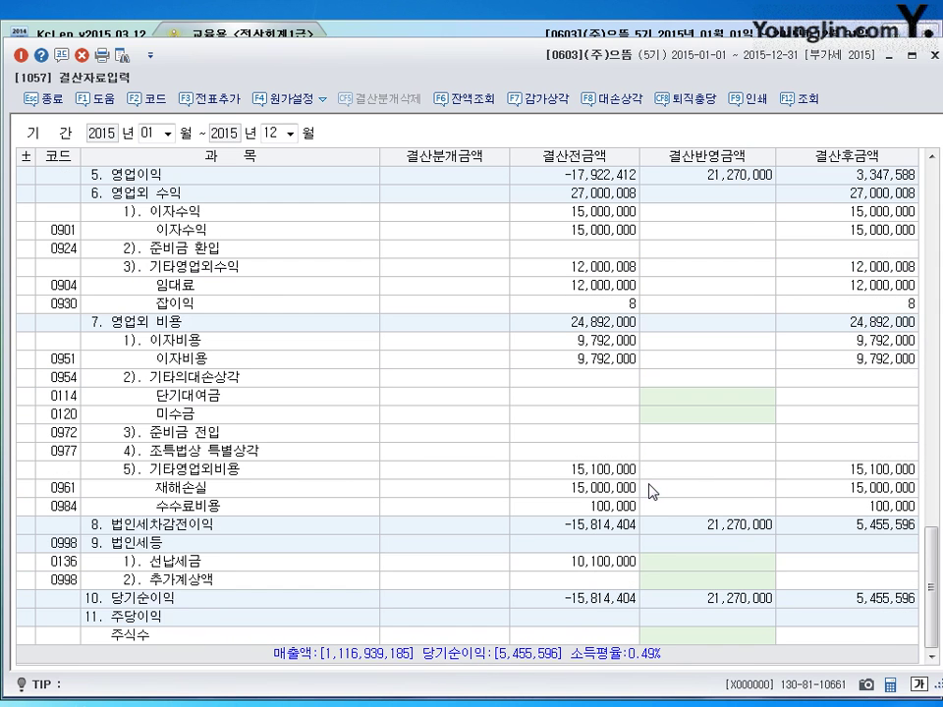
pyautogui.click(704, 570)
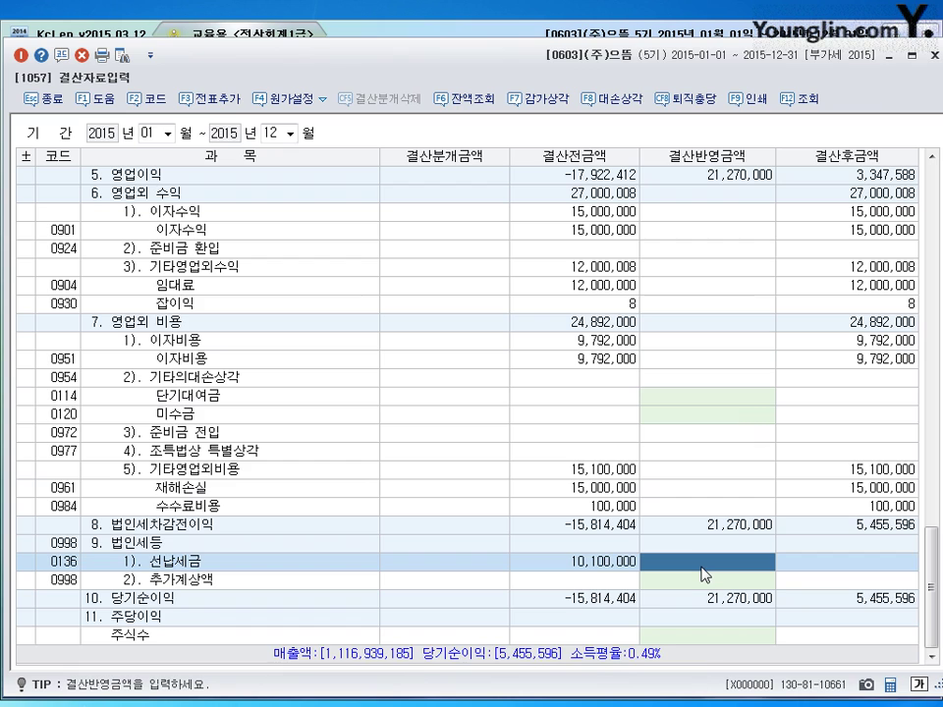